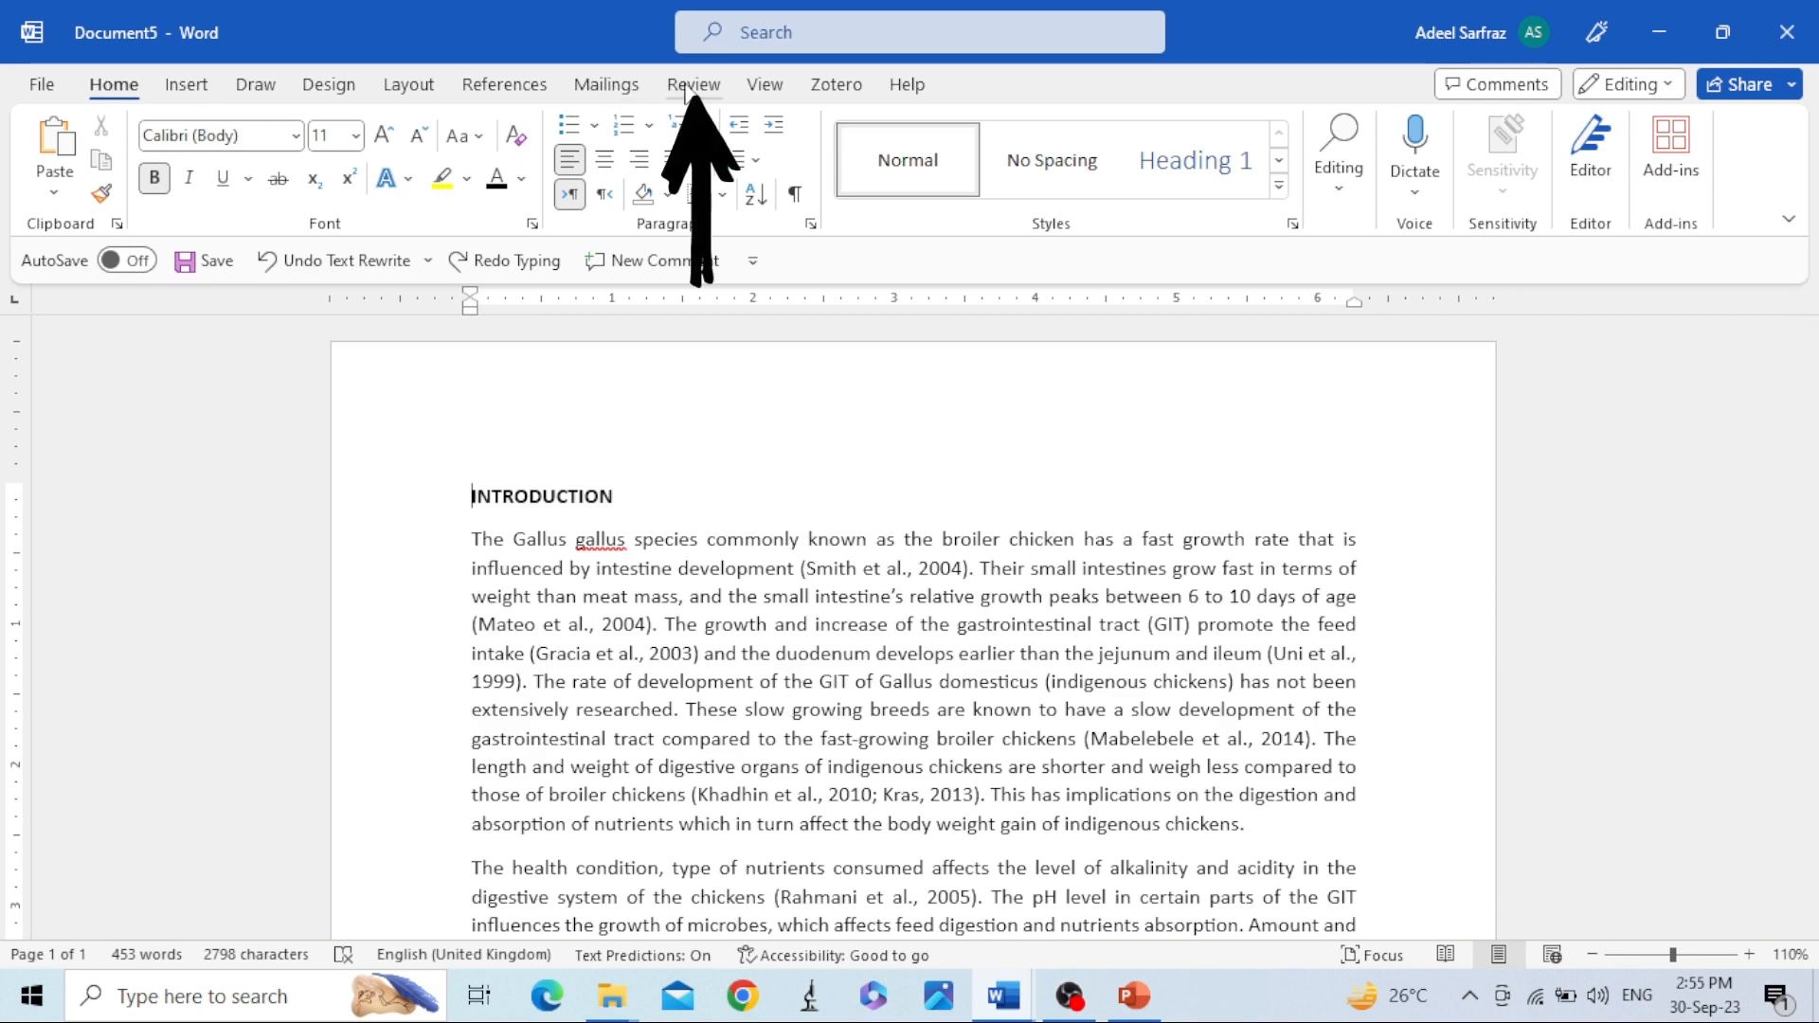
Switch the document to Reviewing mode with Track Changes turned on
{"action": "left_click", "coordinate": [684, 89]}
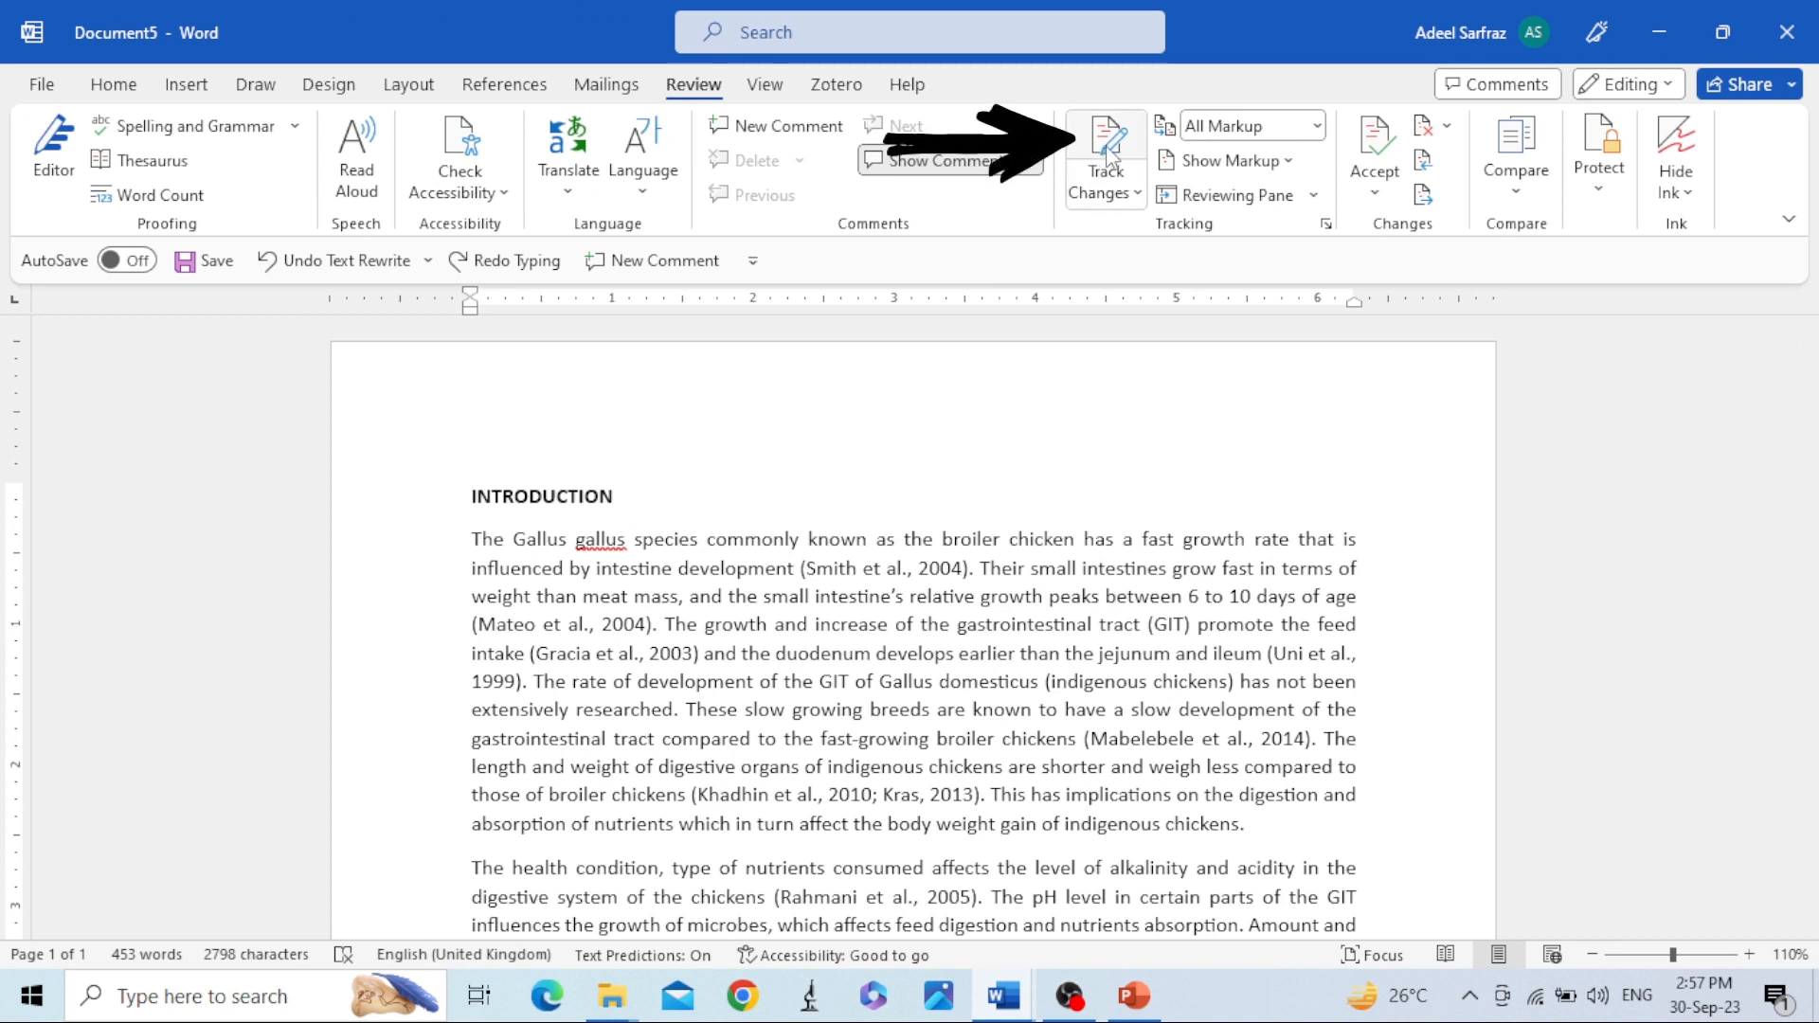
{"action": "left_click", "coordinate": [1106, 147]}
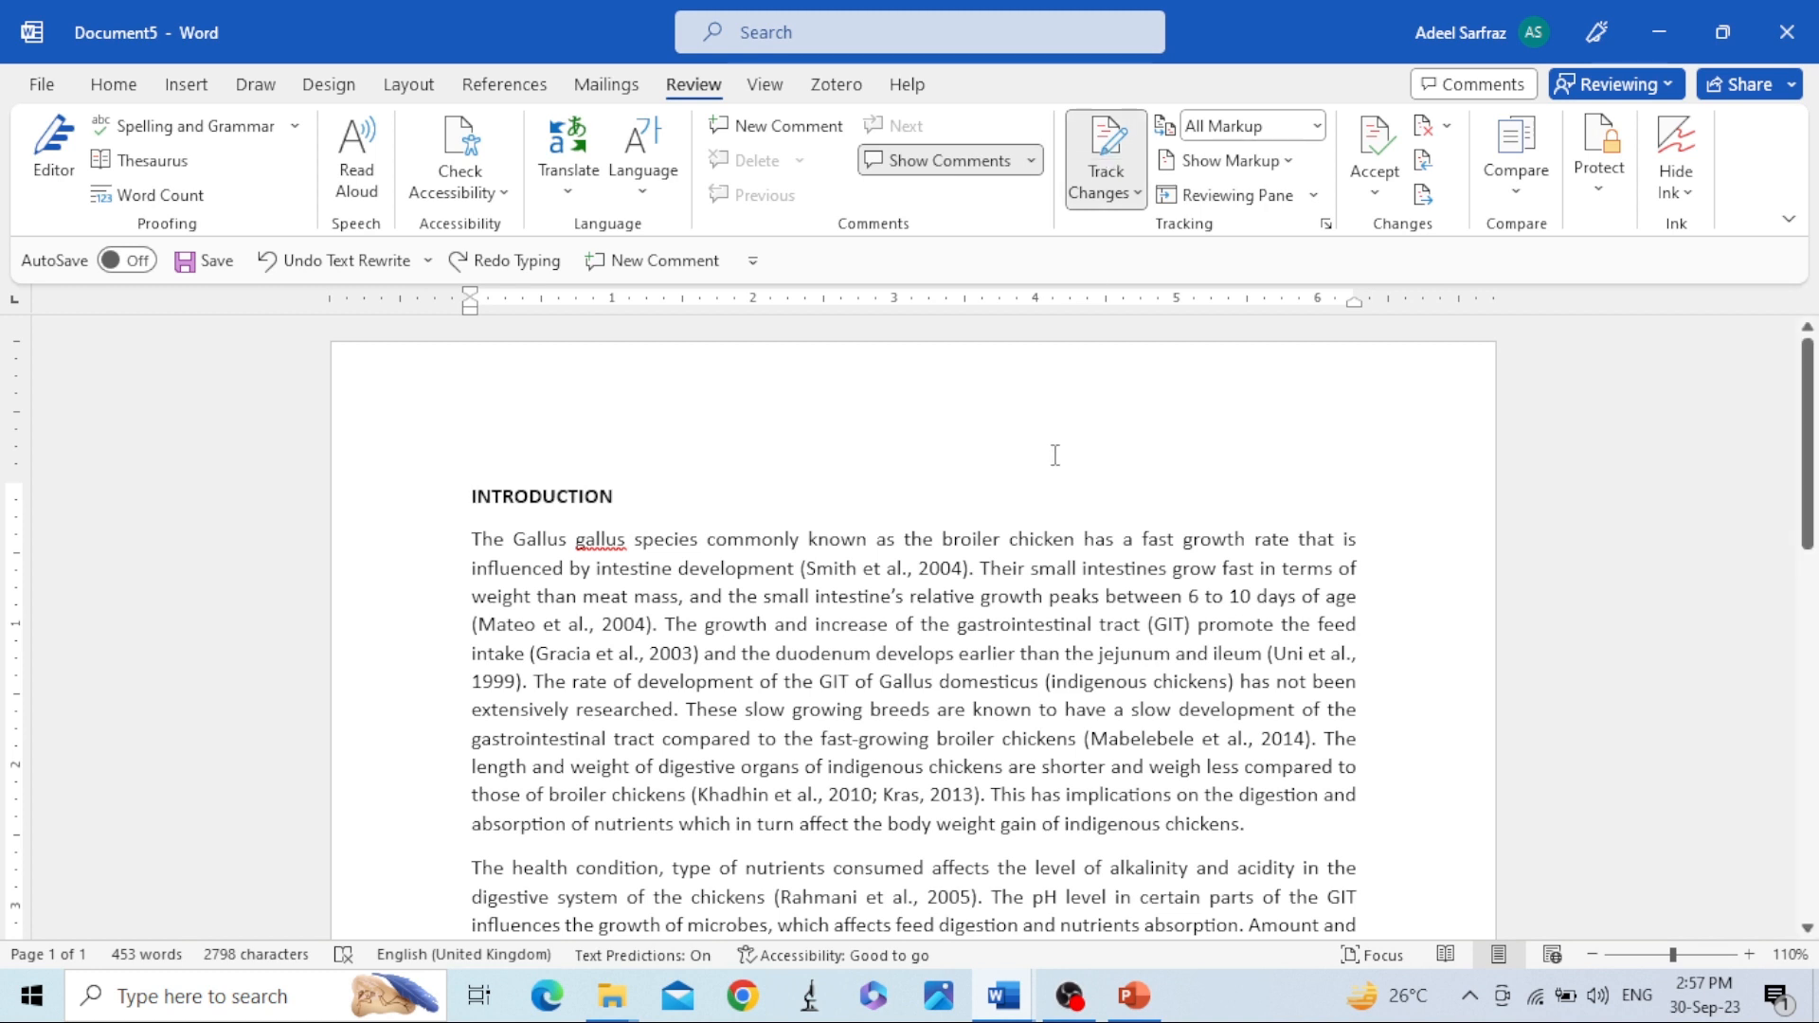
{"action": "left_click", "coordinate": [1106, 140]}
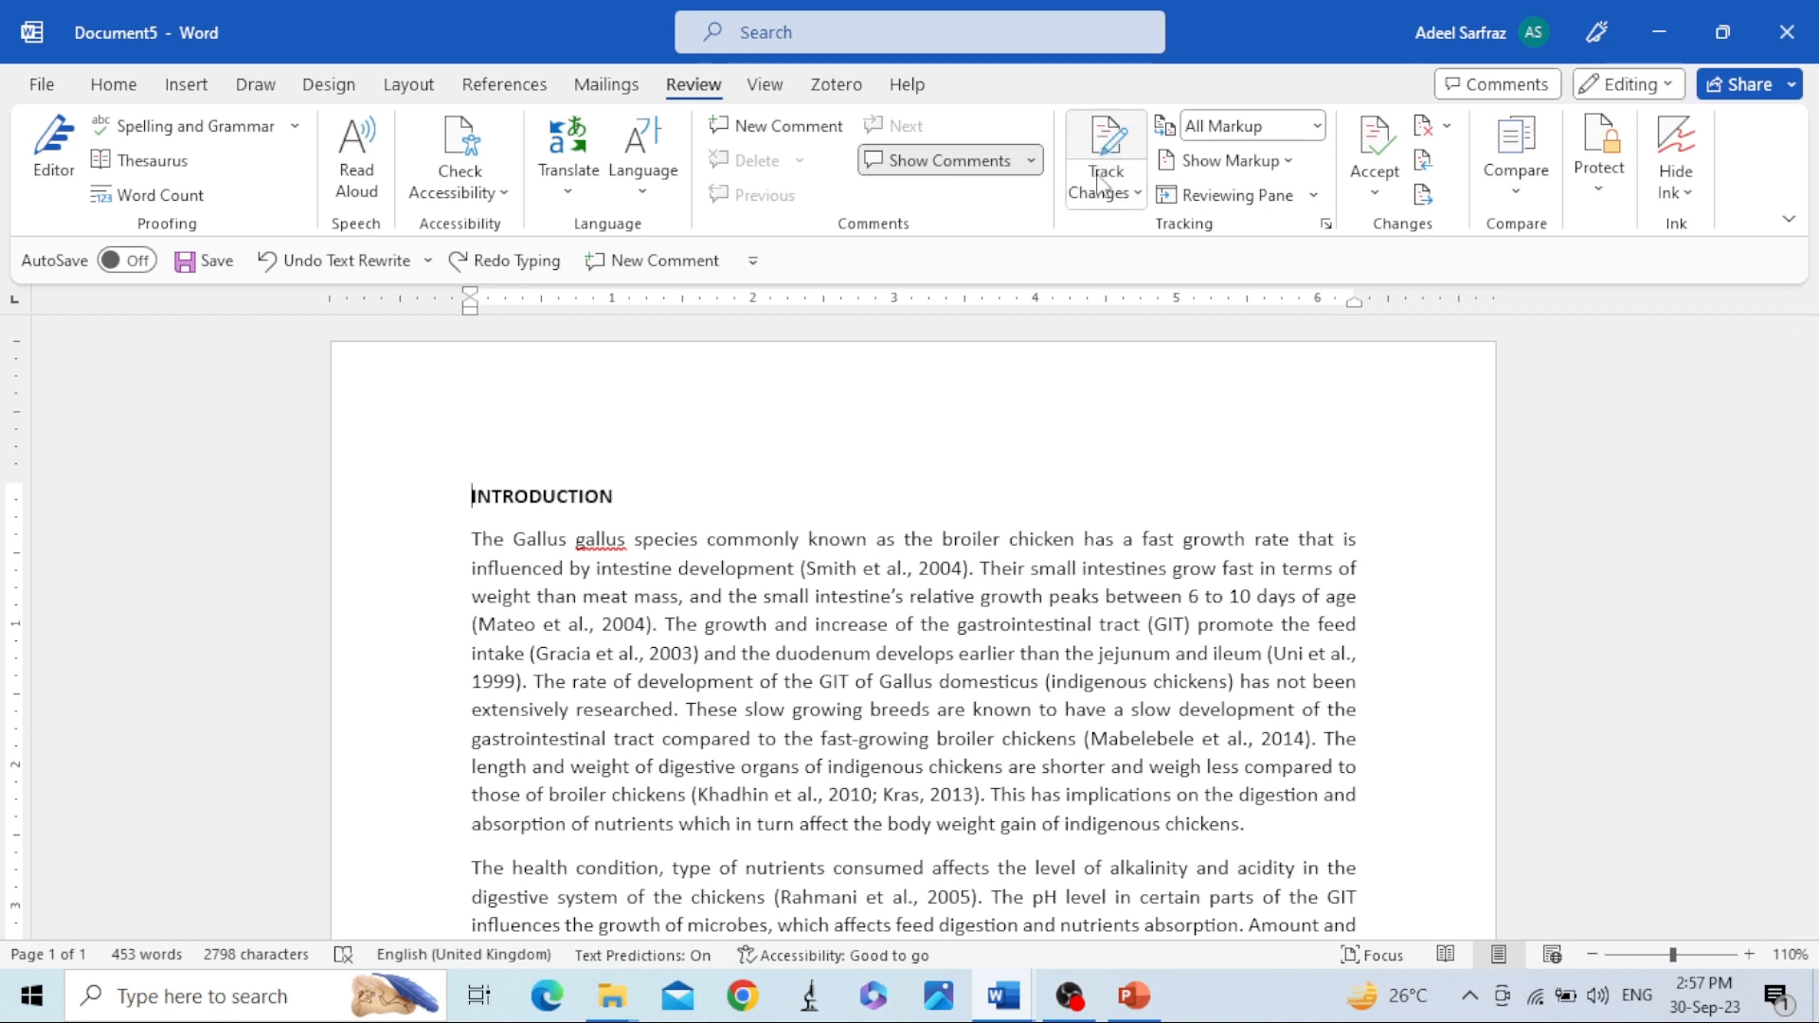
{"action": "left_click", "coordinate": [1667, 87]}
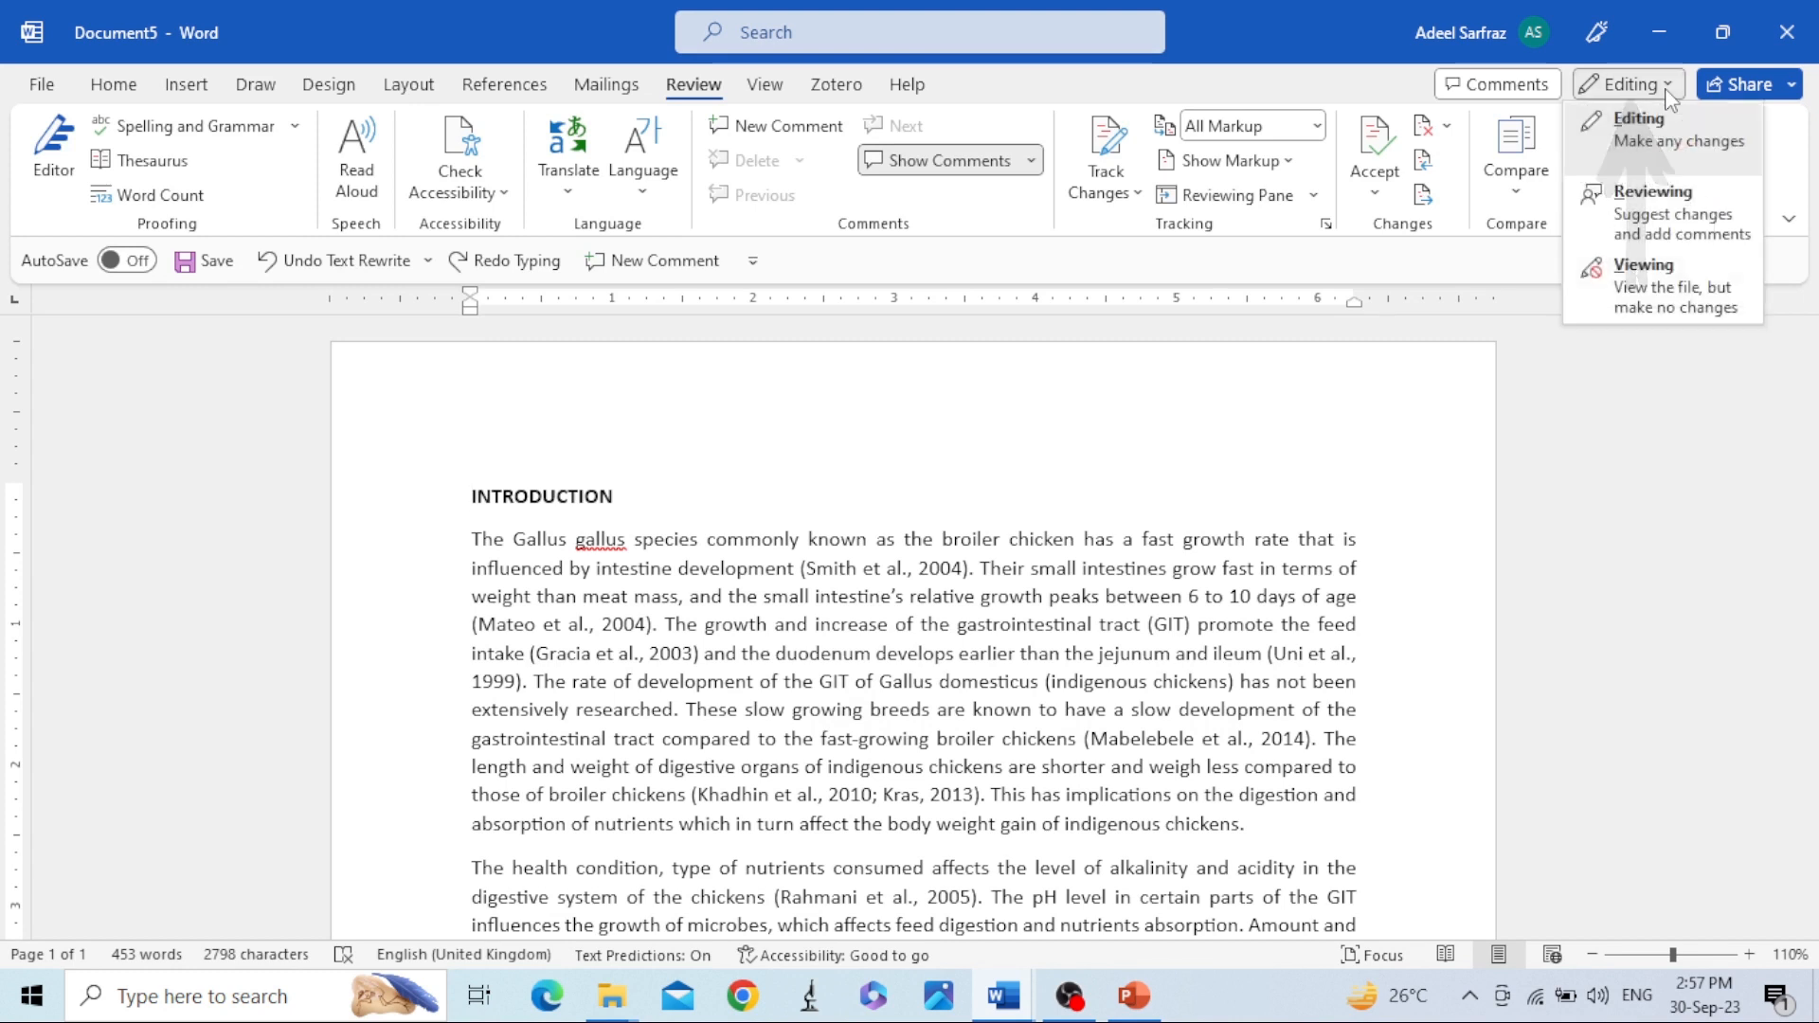
{"action": "left_click", "coordinate": [1664, 210]}
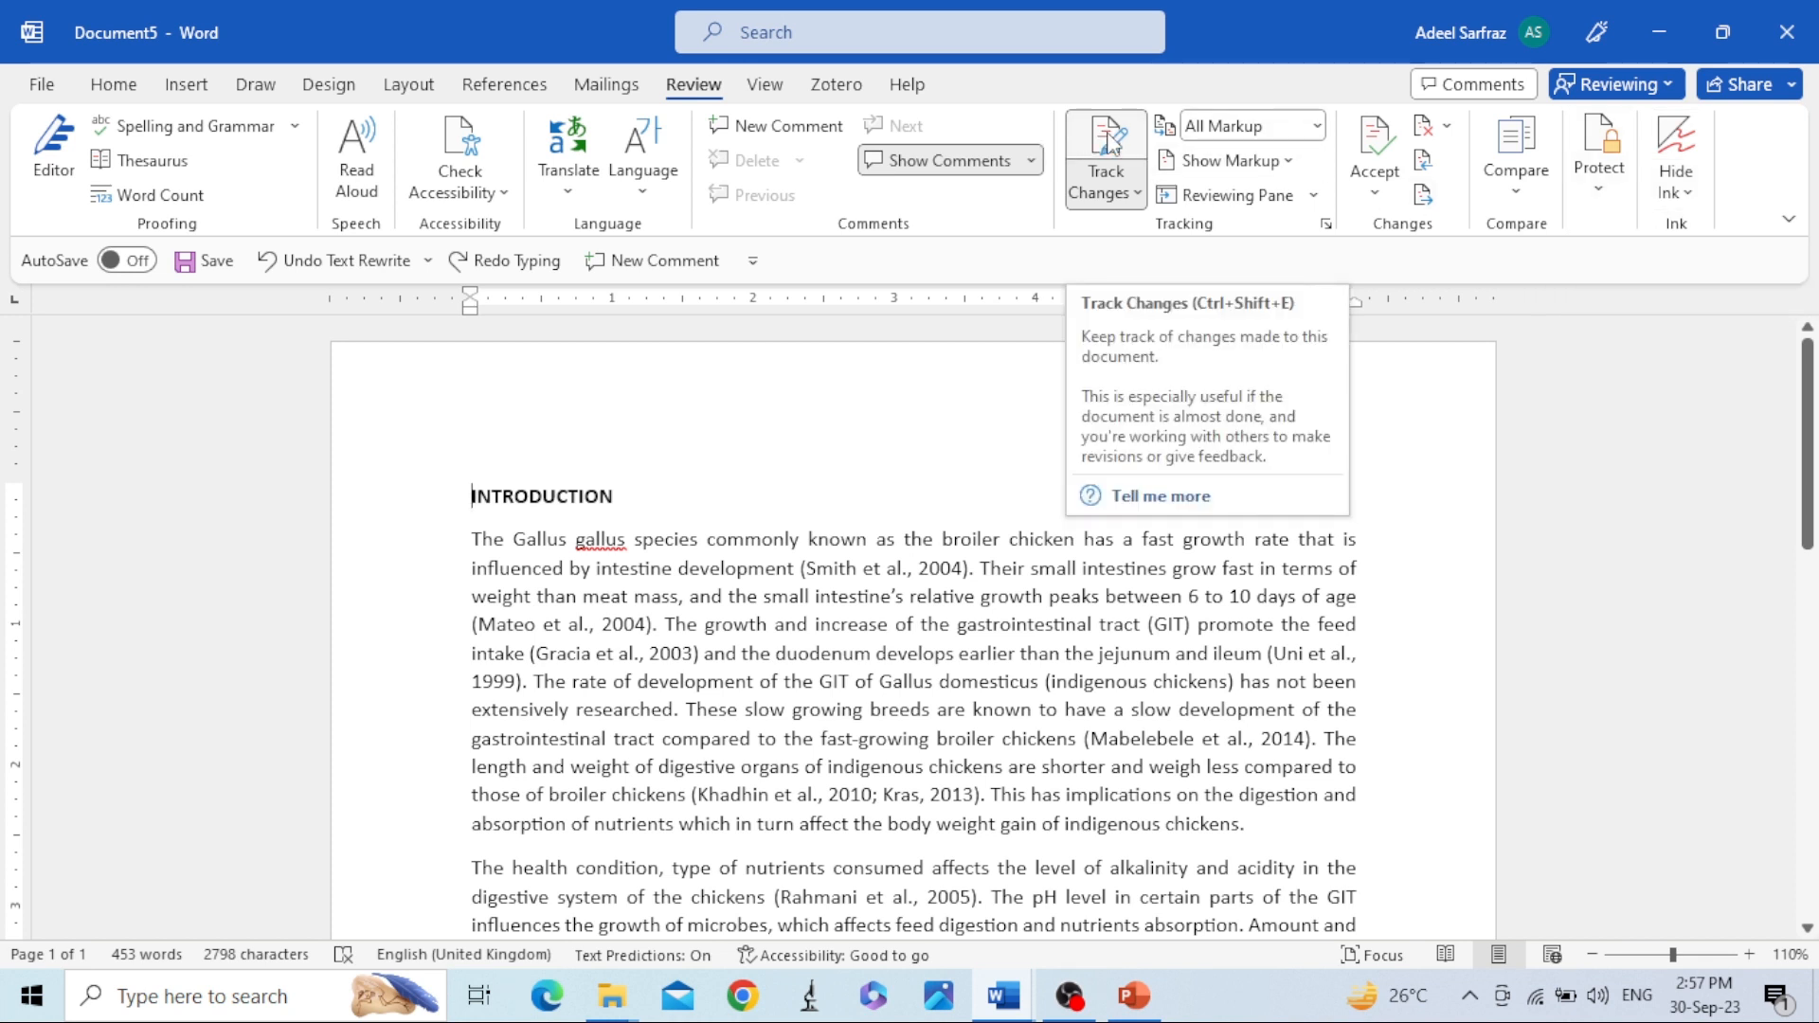
{"action": "key", "text": "ctrl+shift+e"}
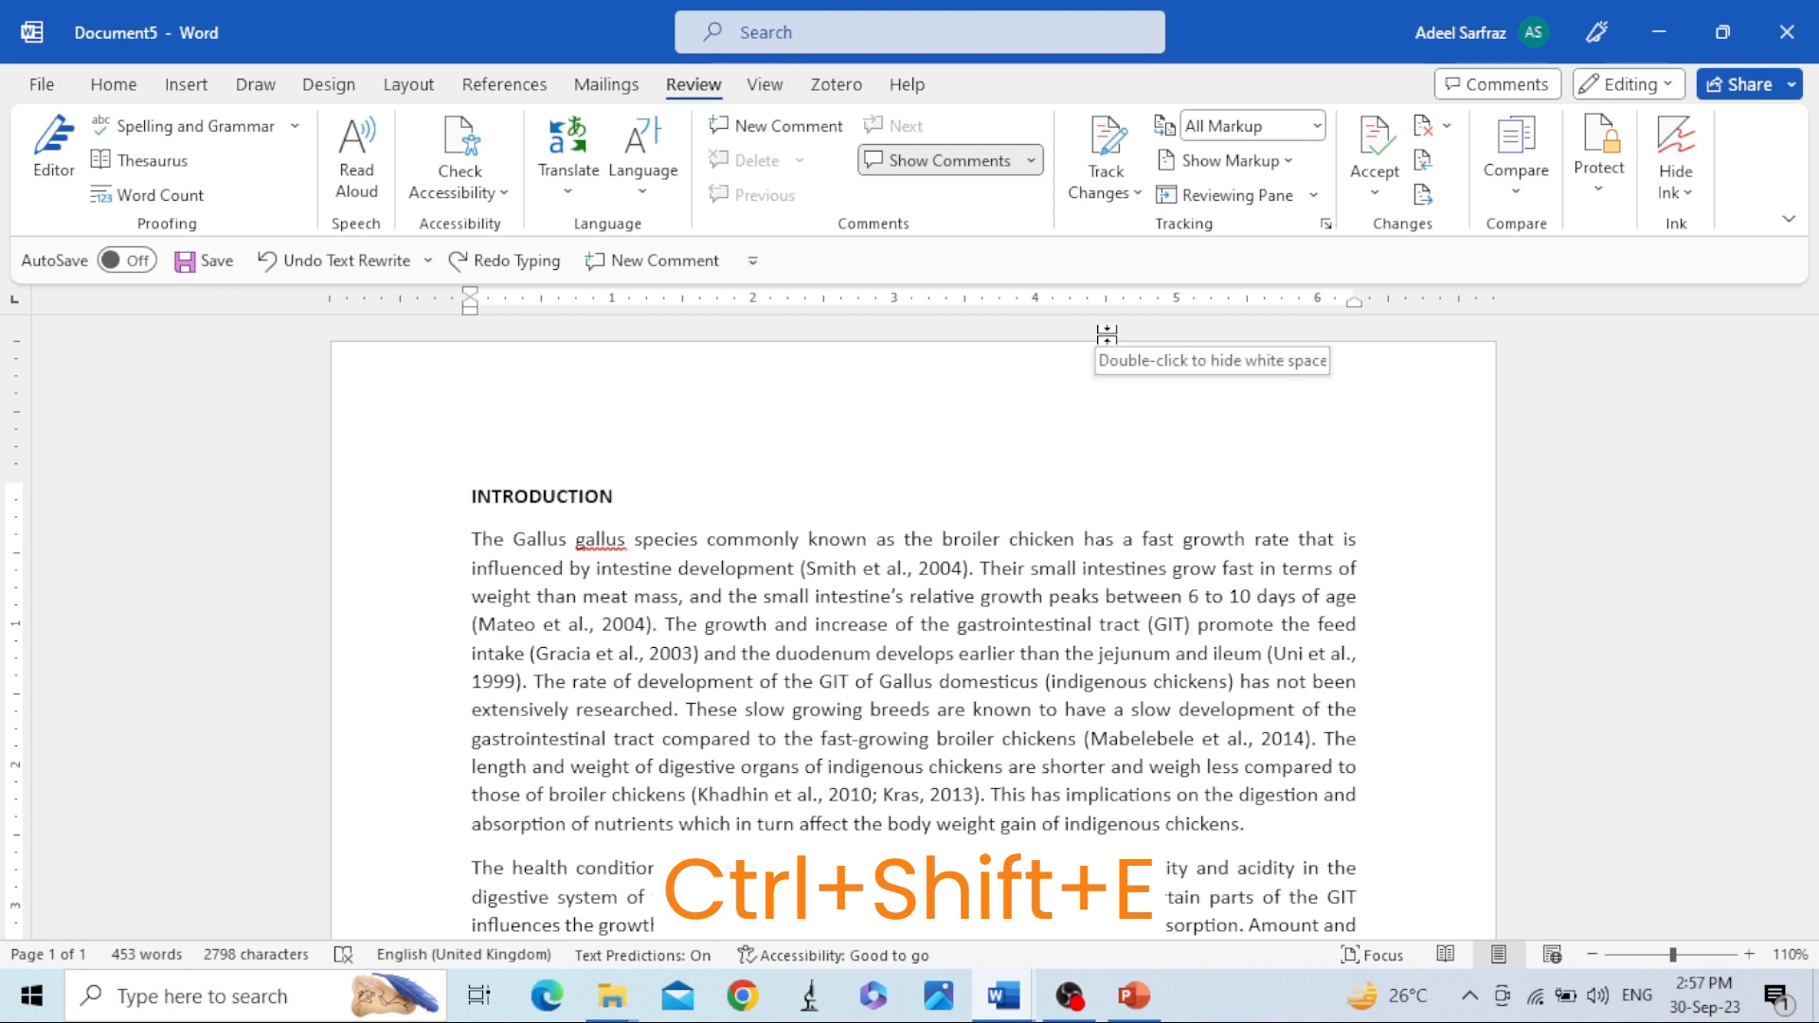
{"action": "key", "text": "ctrl+shift+e"}
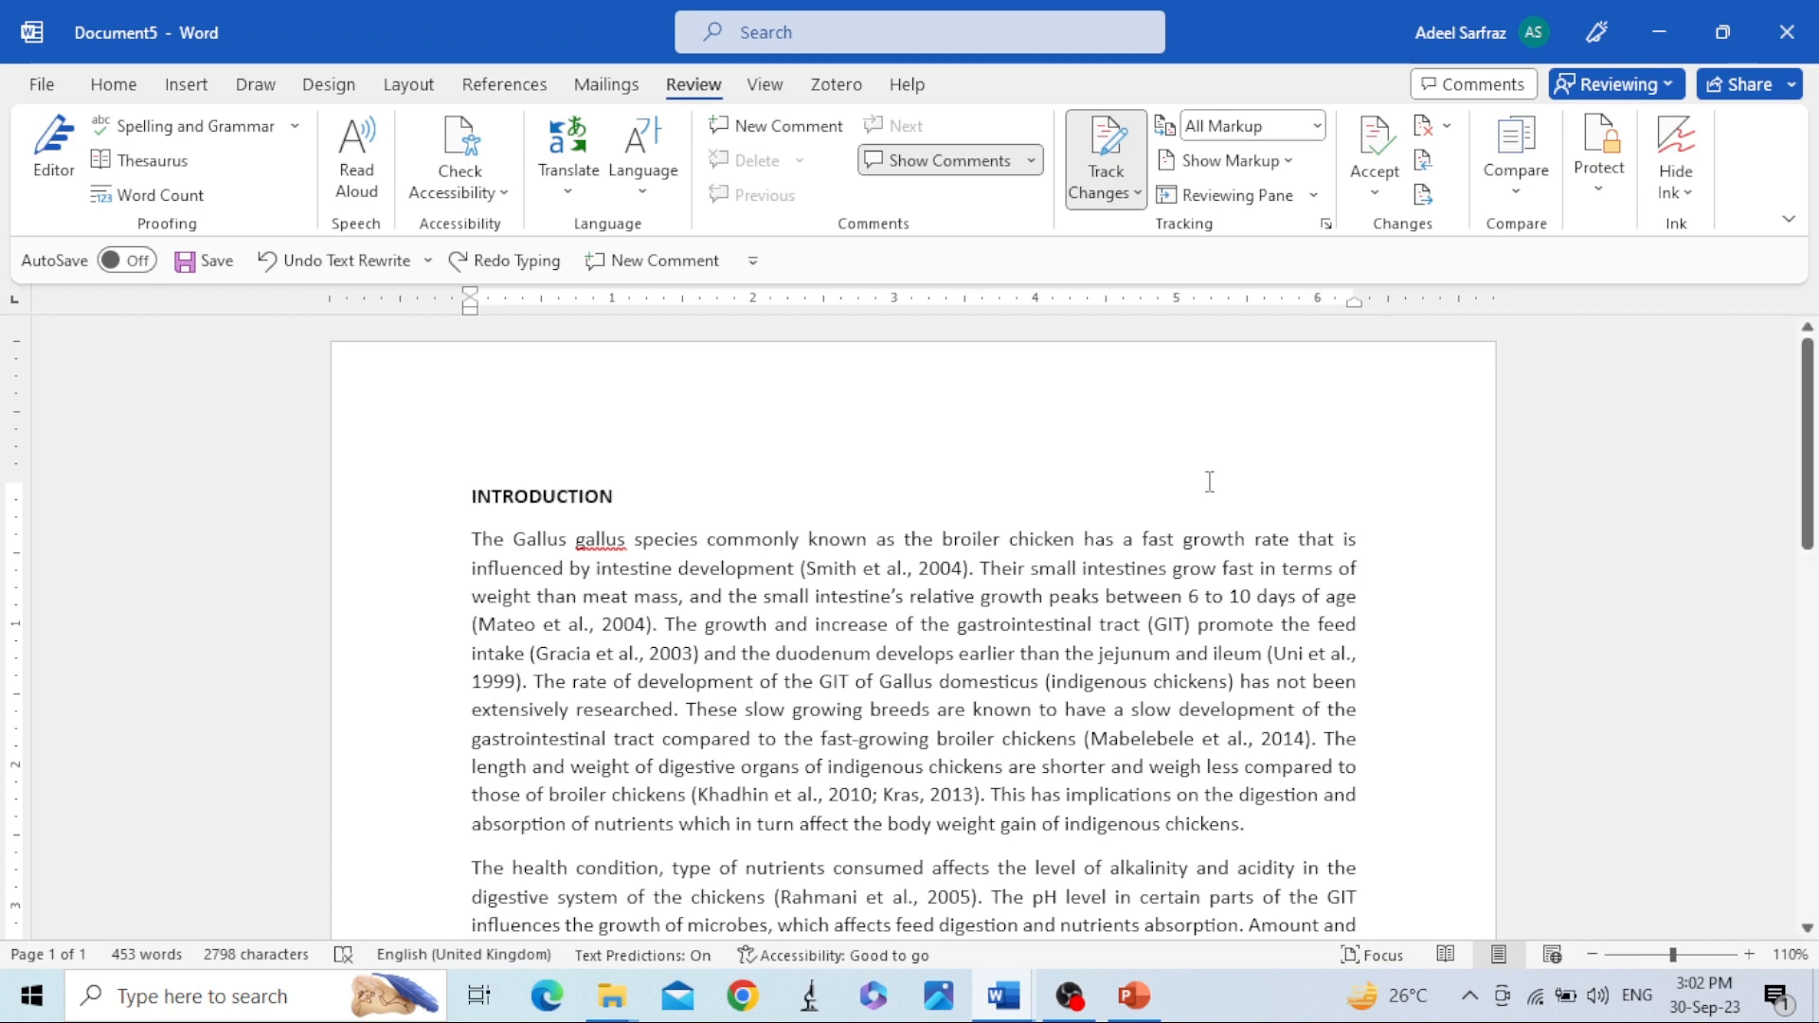
Insert the word "breeds" at the end of the first paragraph and delete the final "s" of the preceding word "chickens"
{"action": "left_click", "coordinate": [1242, 824]}
{"action": "type", "text": "BREED"}
{"action": "key", "text": "BackSpace"}
{"action": "key", "text": "BackSpace"}
{"action": "key", "text": "BackSpace"}
{"action": "key", "text": "BackSpace"}
{"action": "key", "text": "BackSpace"}
{"action": "key", "text": "BackSpace"}
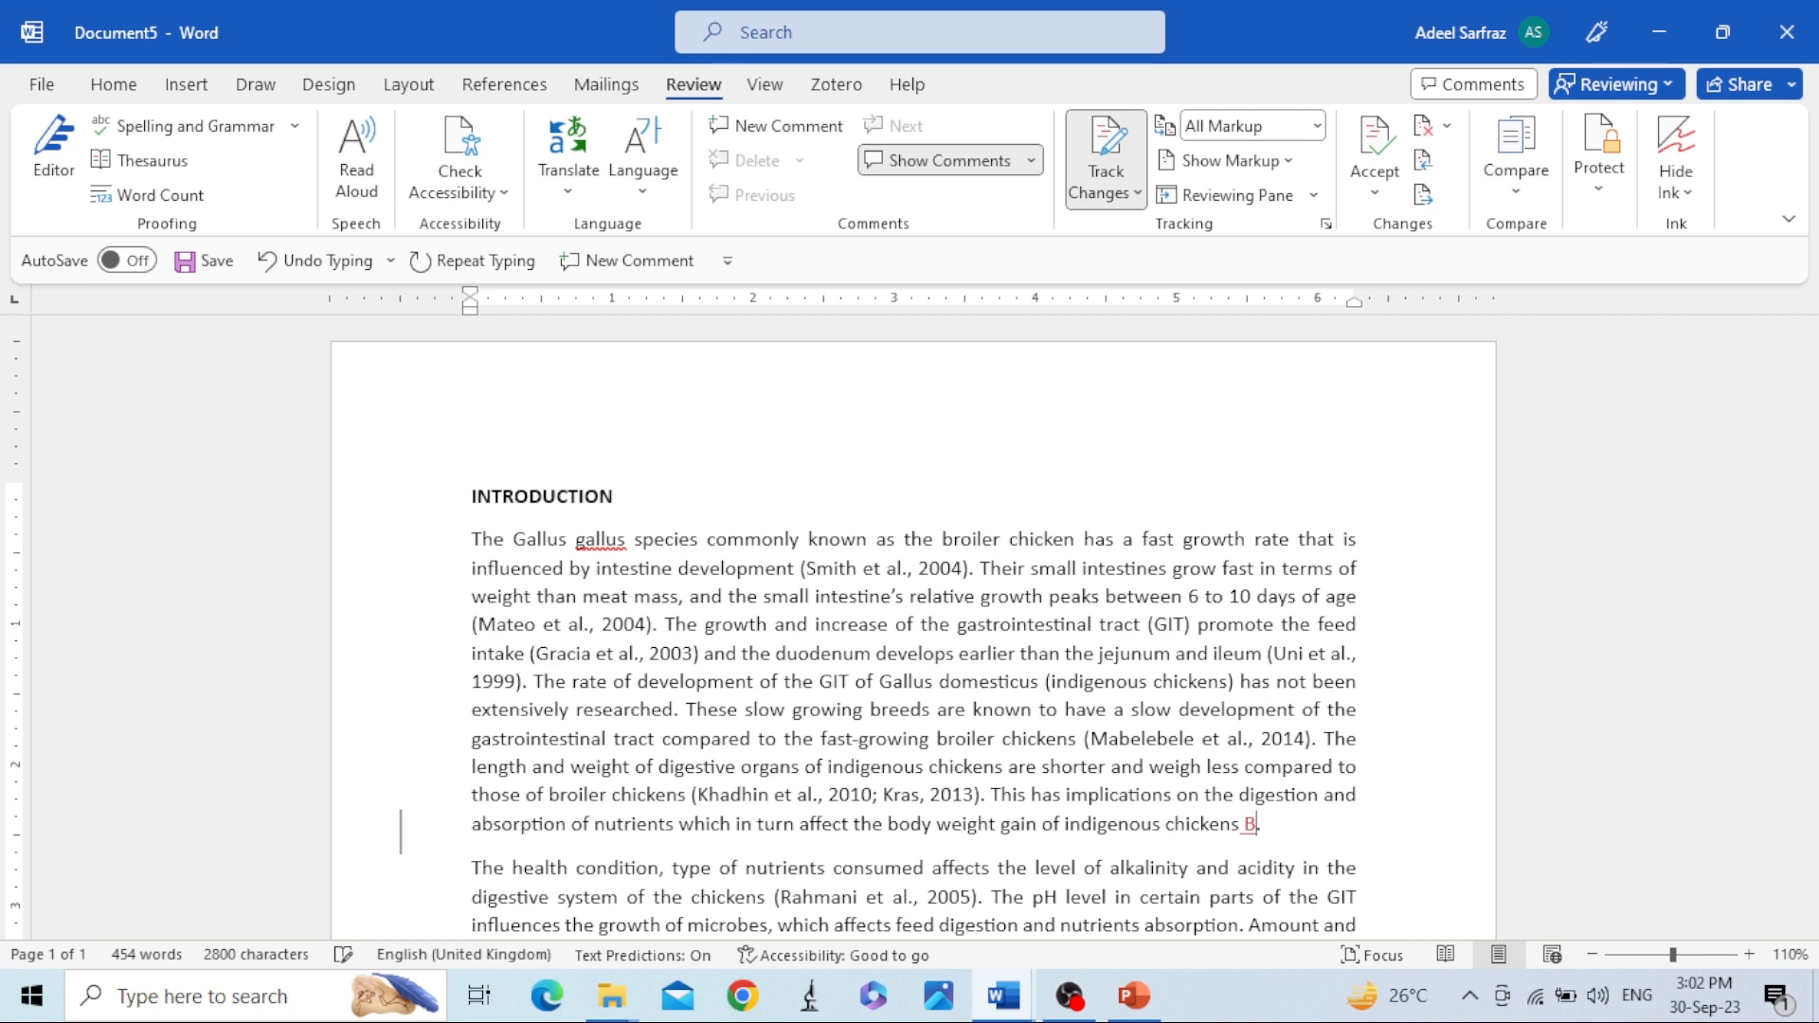
{"action": "type", "text": "breeds"}
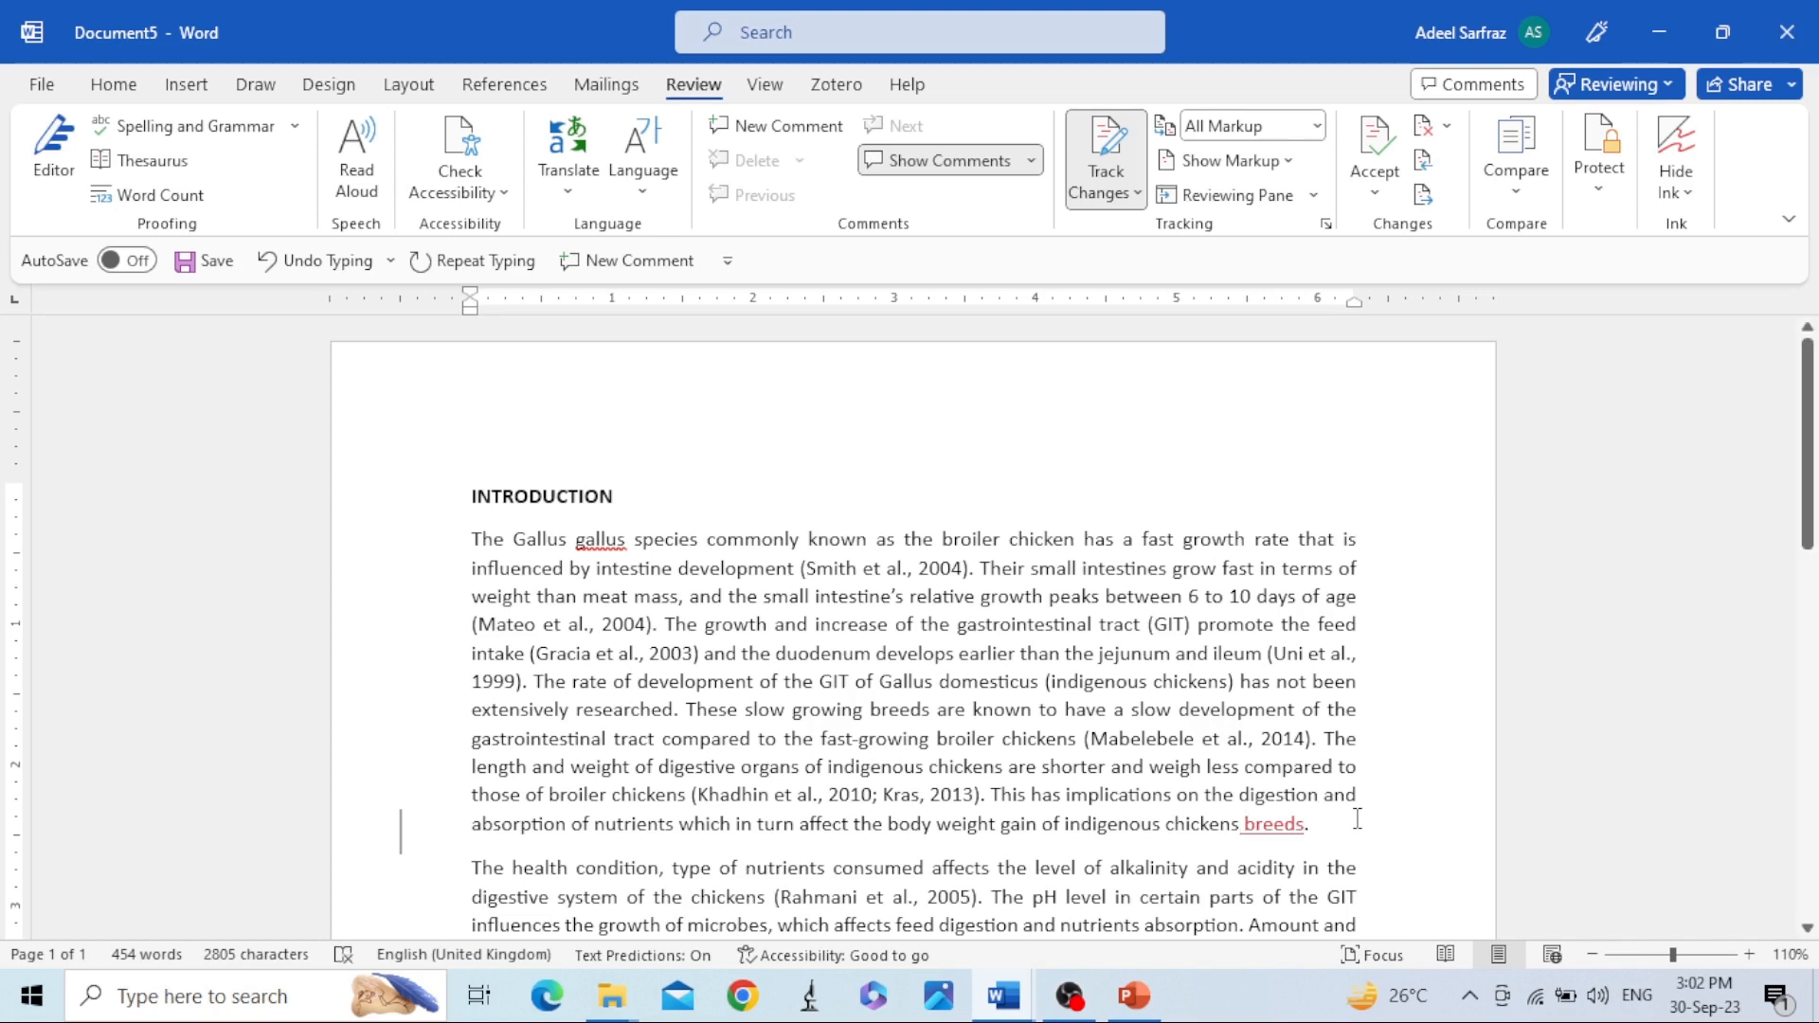
{"action": "key", "text": "BackSpace"}
Replace the word "mass" after "meat" in the first paragraph with "carcass"
{"action": "double_click", "coordinate": [652, 597]}
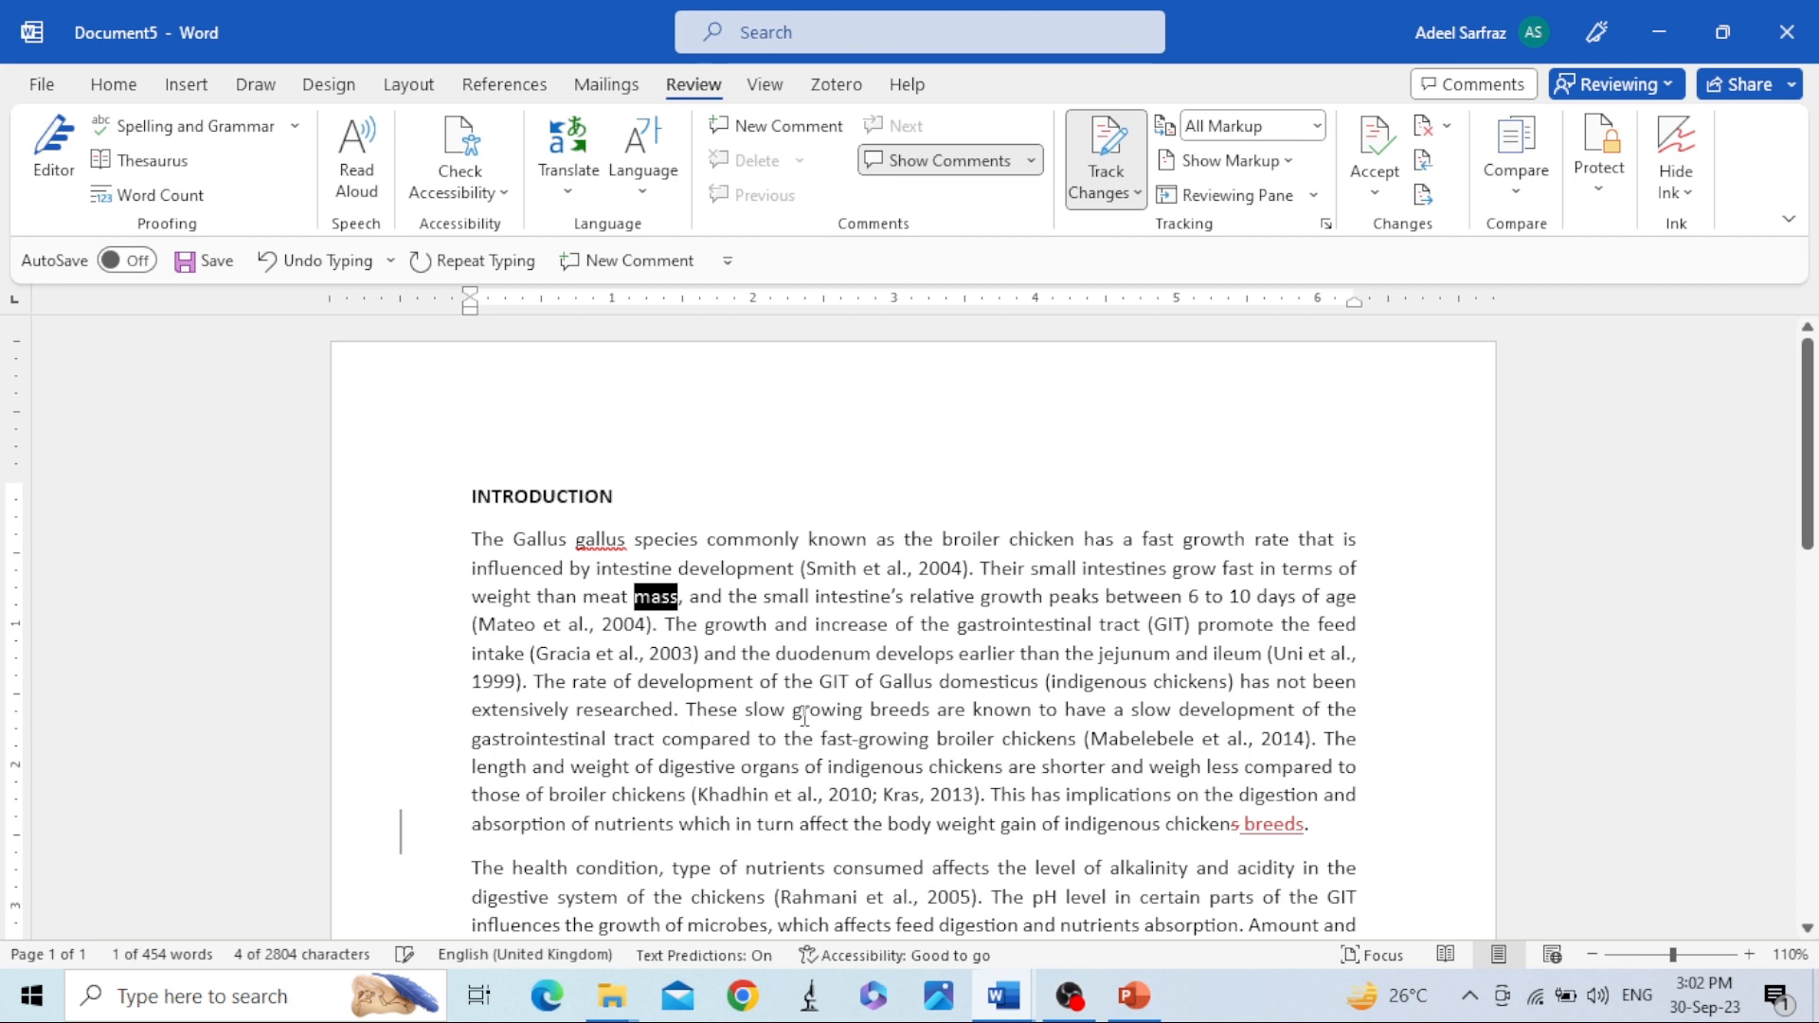
{"action": "type", "text": "carcass"}
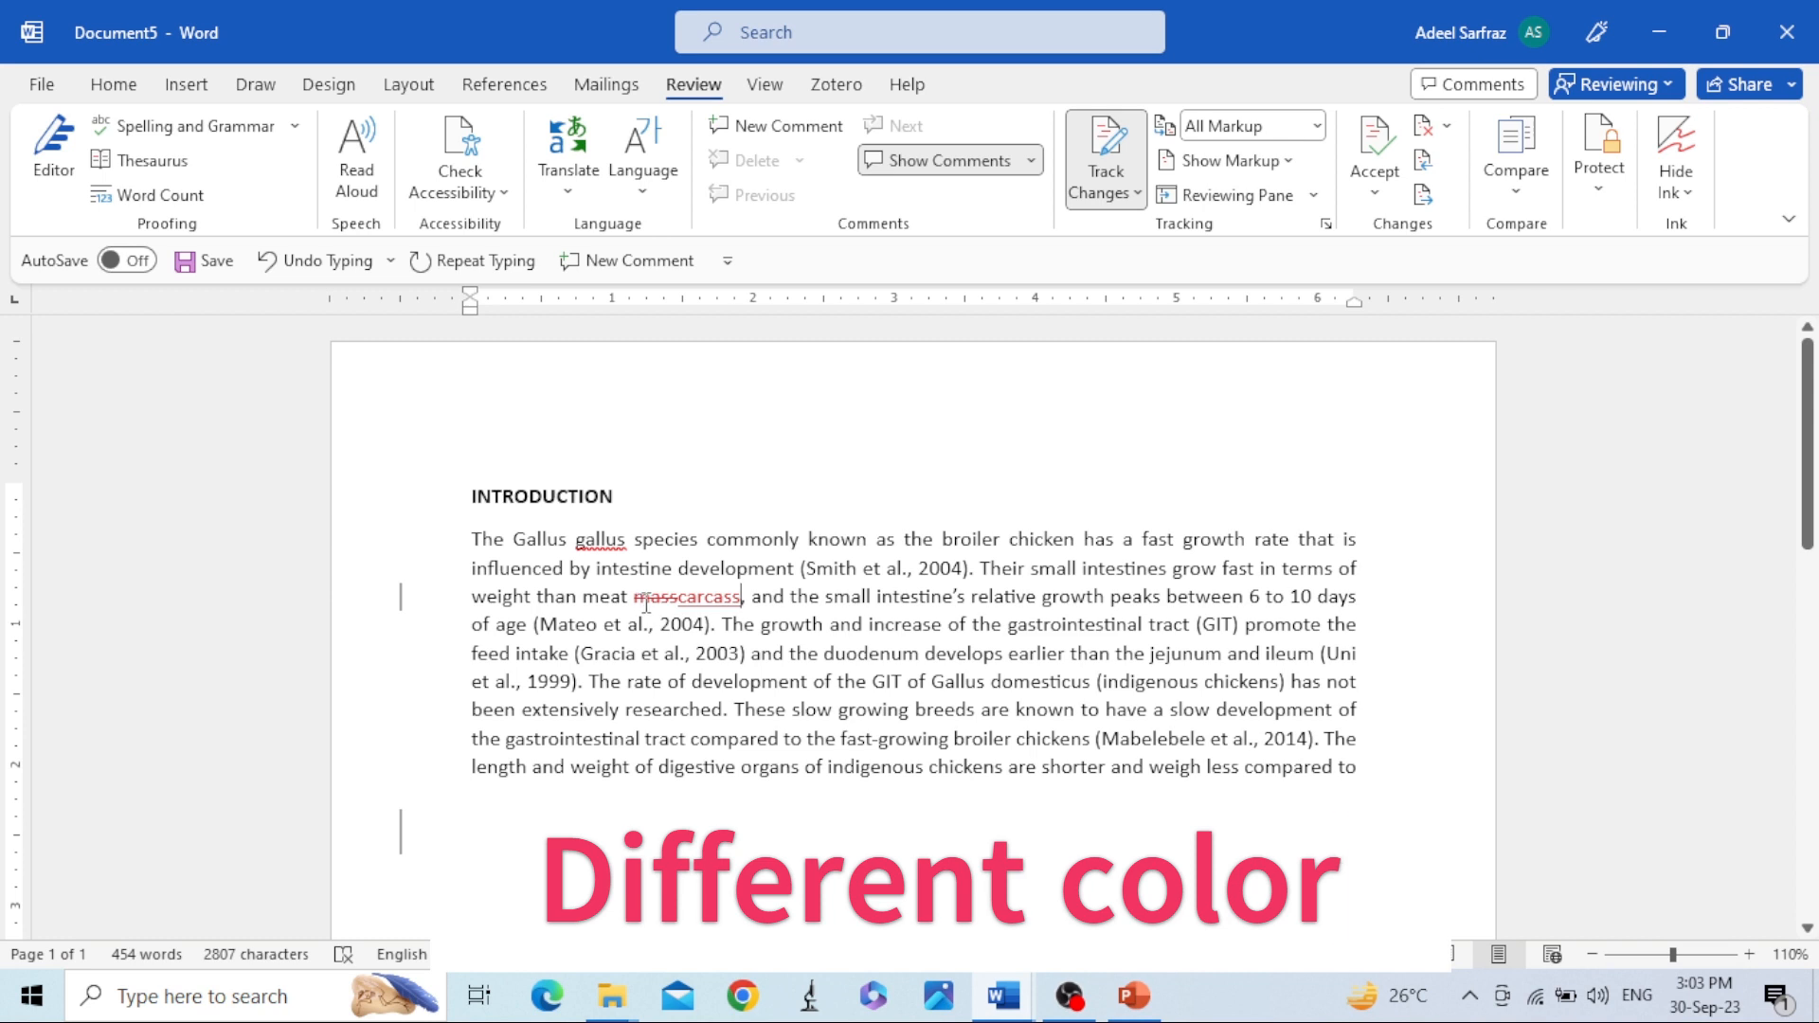
{"action": "mouse_move", "coordinate": [640, 600]}
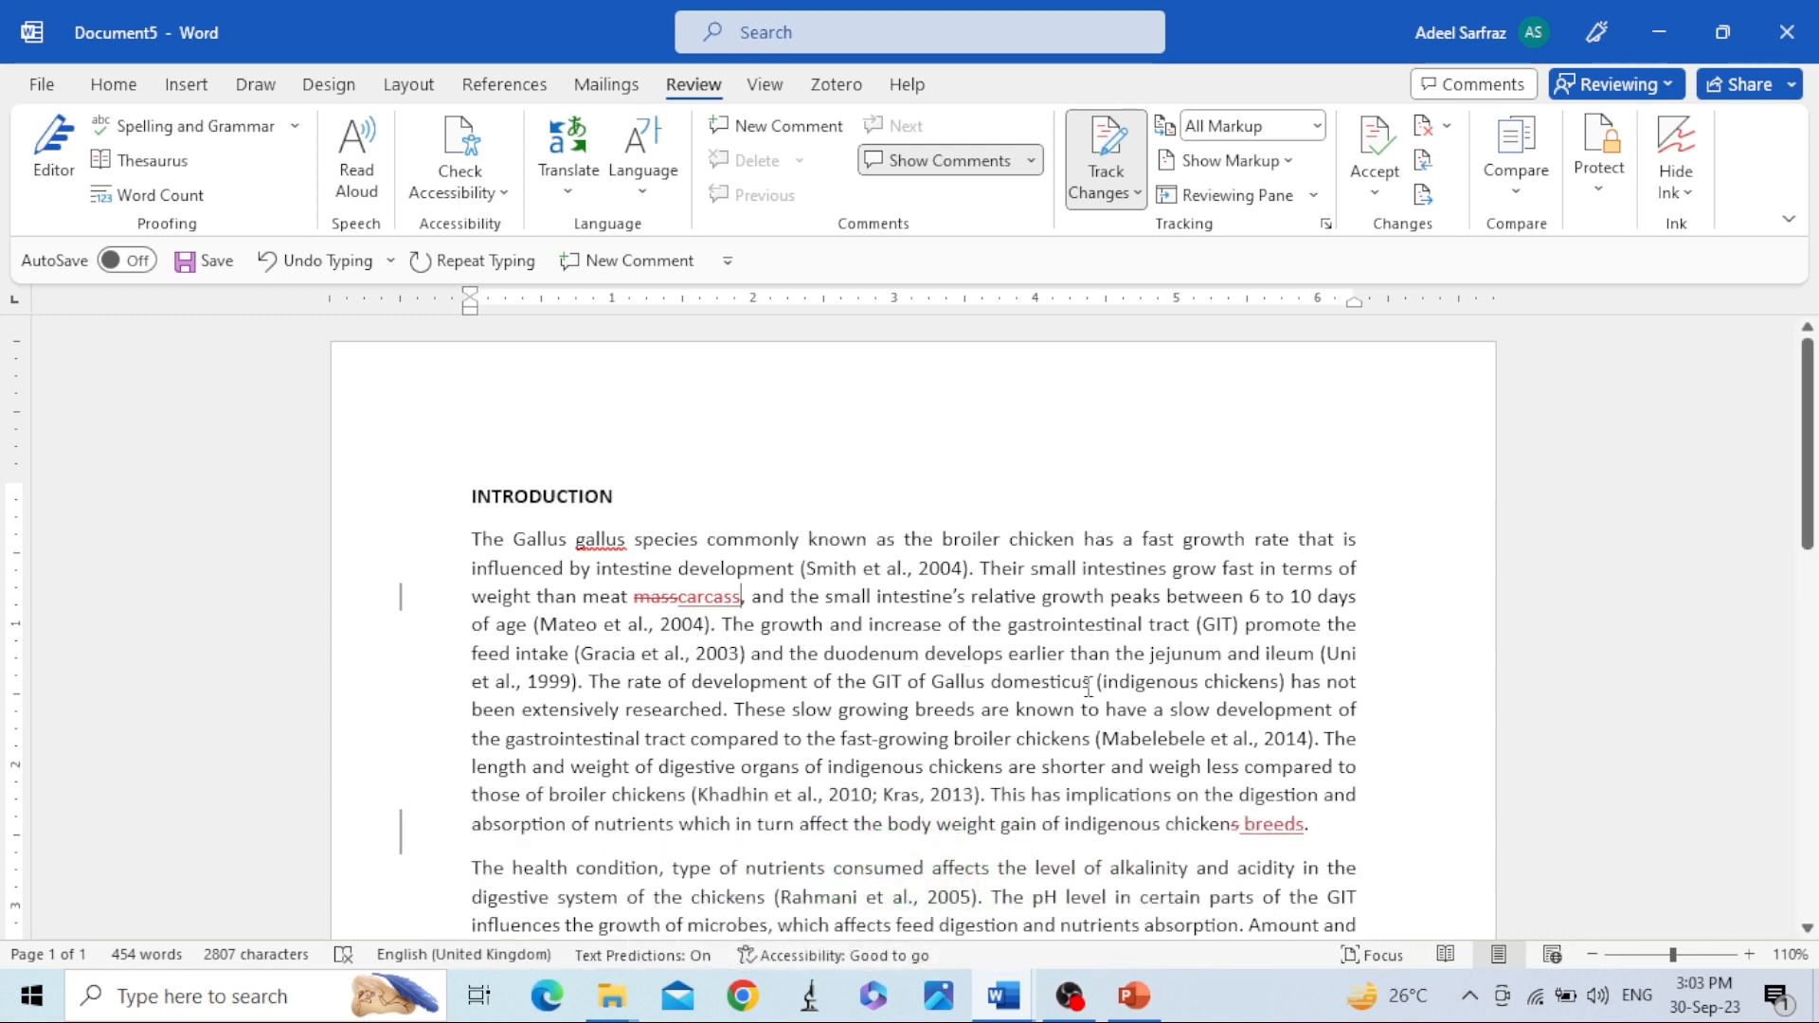
Post the comment "Breeds?" on the phrase "(indigenous chickens)" in the first paragraph
{"action": "left_click_drag", "start_coordinate": [1097, 682], "coordinate": [1285, 692]}
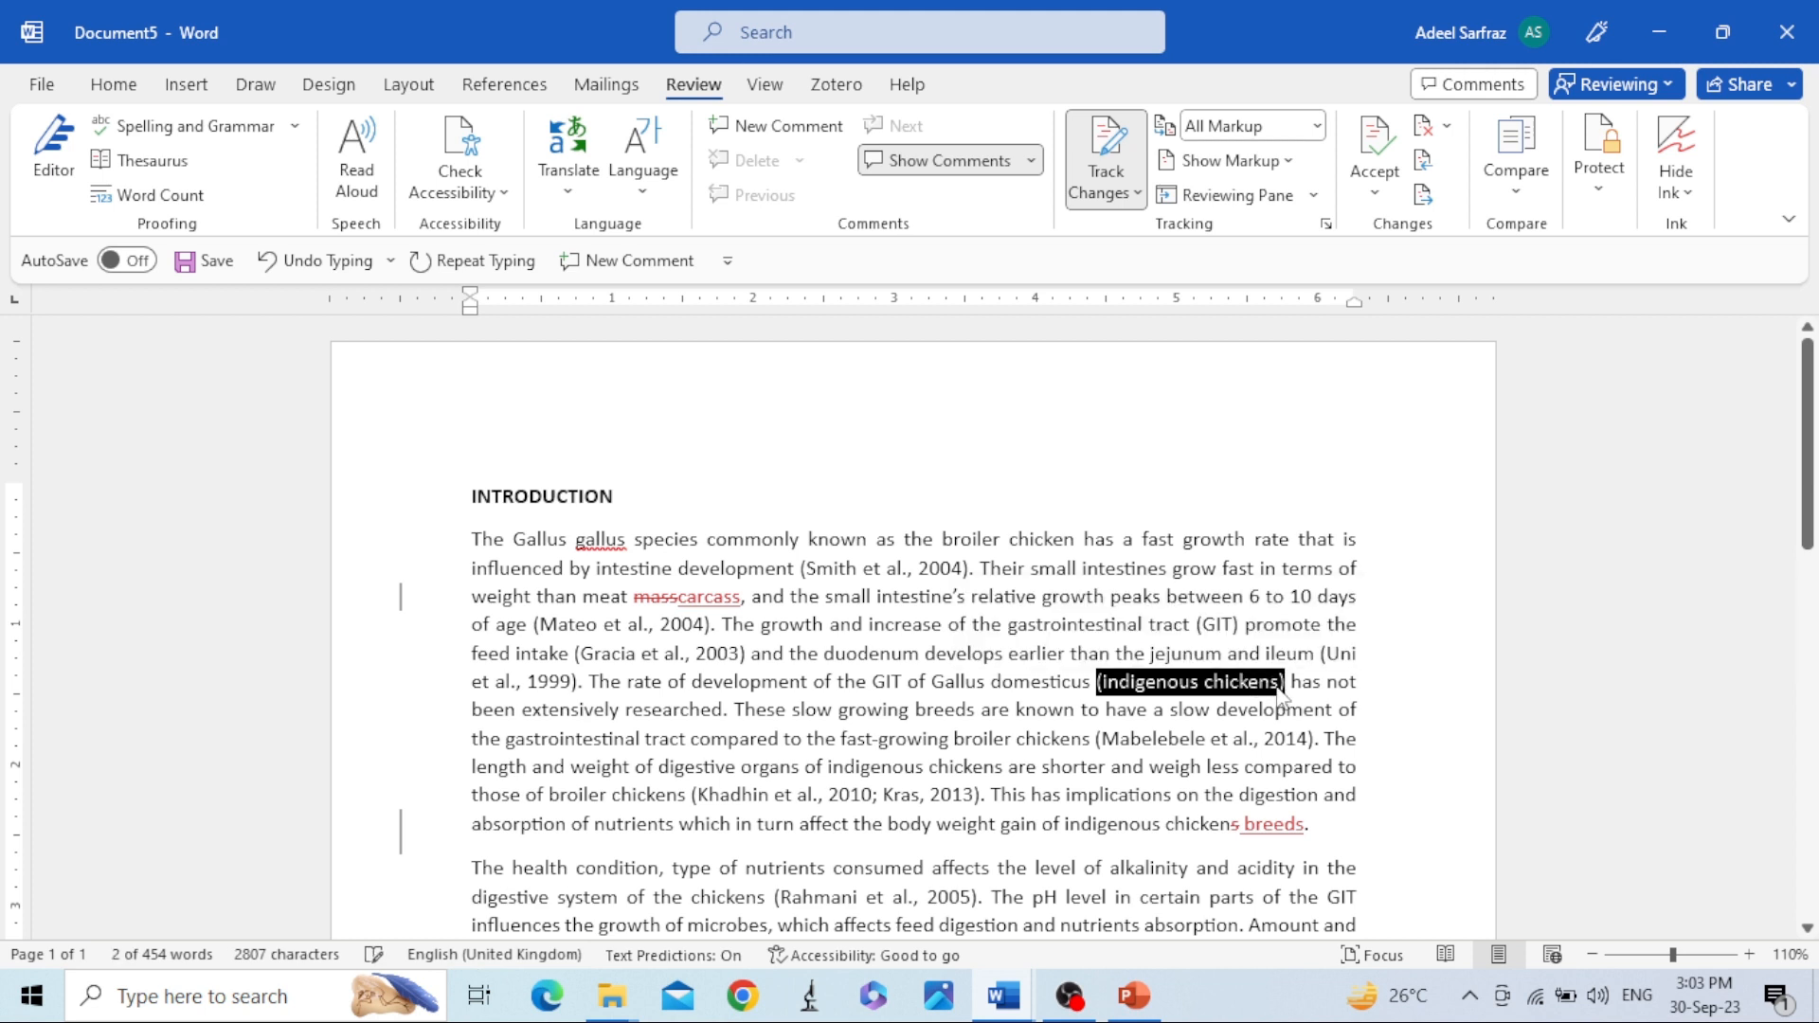
{"action": "left_click", "coordinate": [779, 127]}
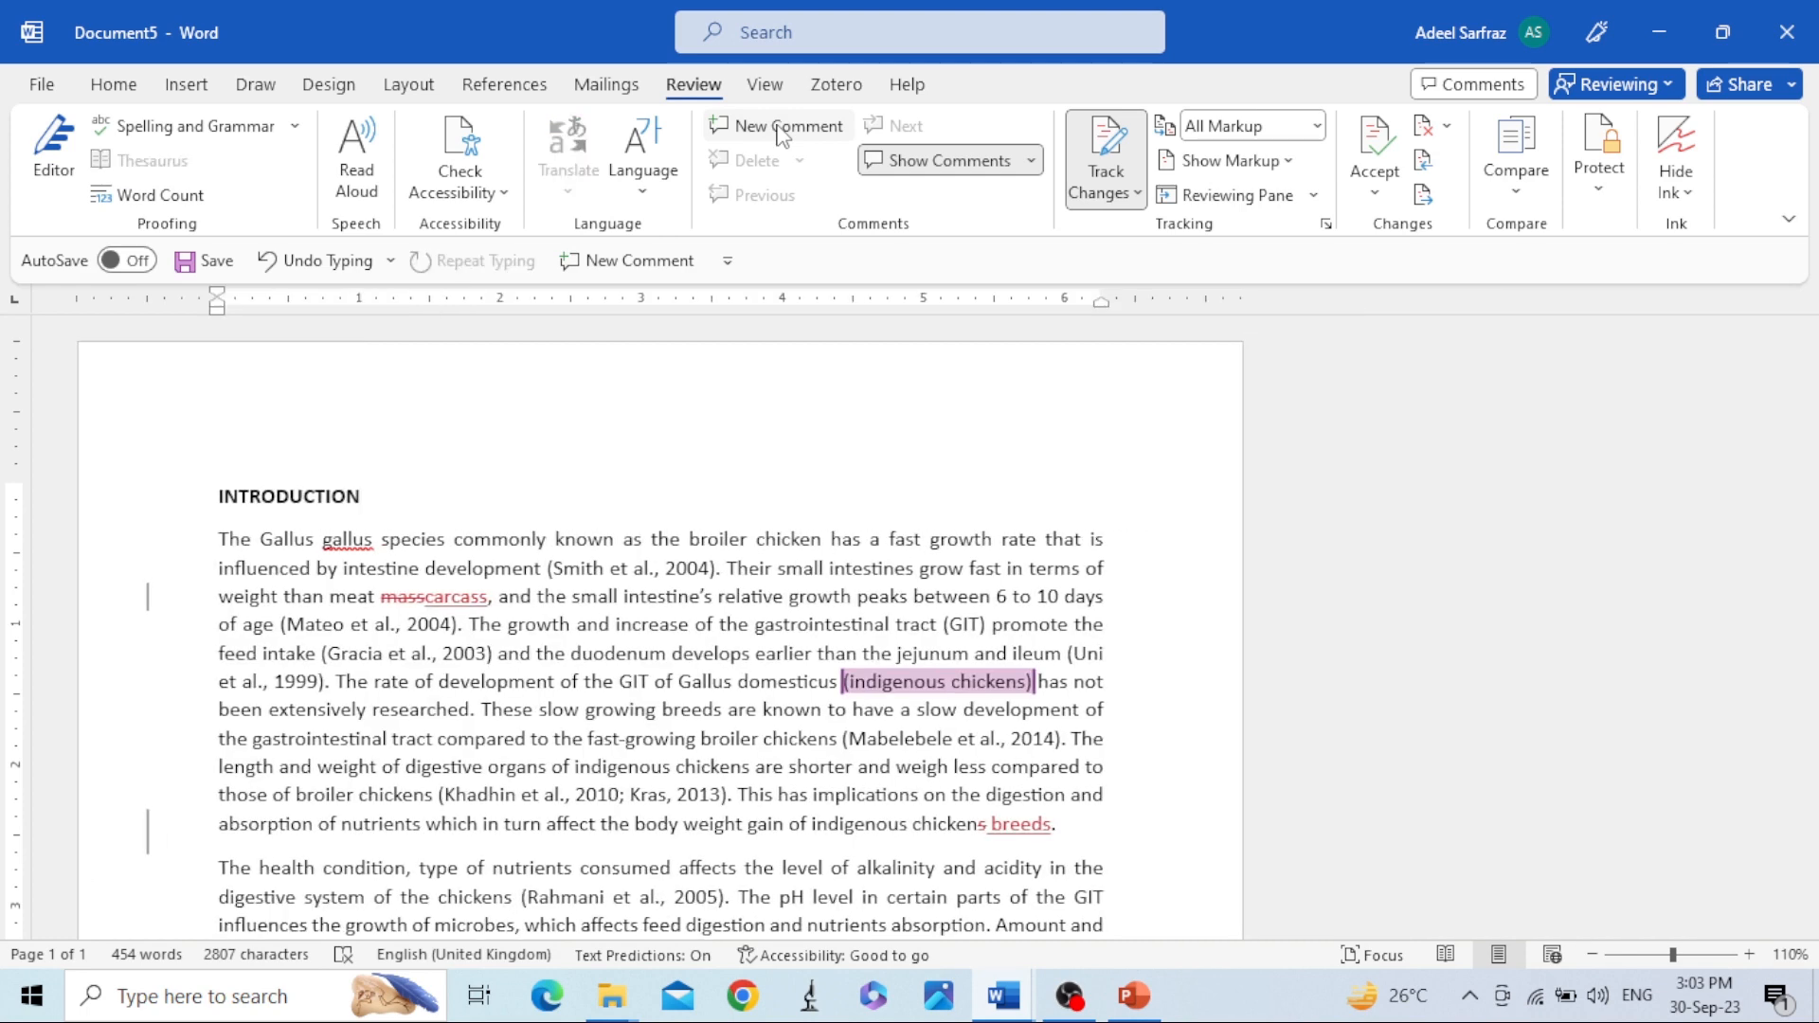
{"action": "type", "text": "b"}
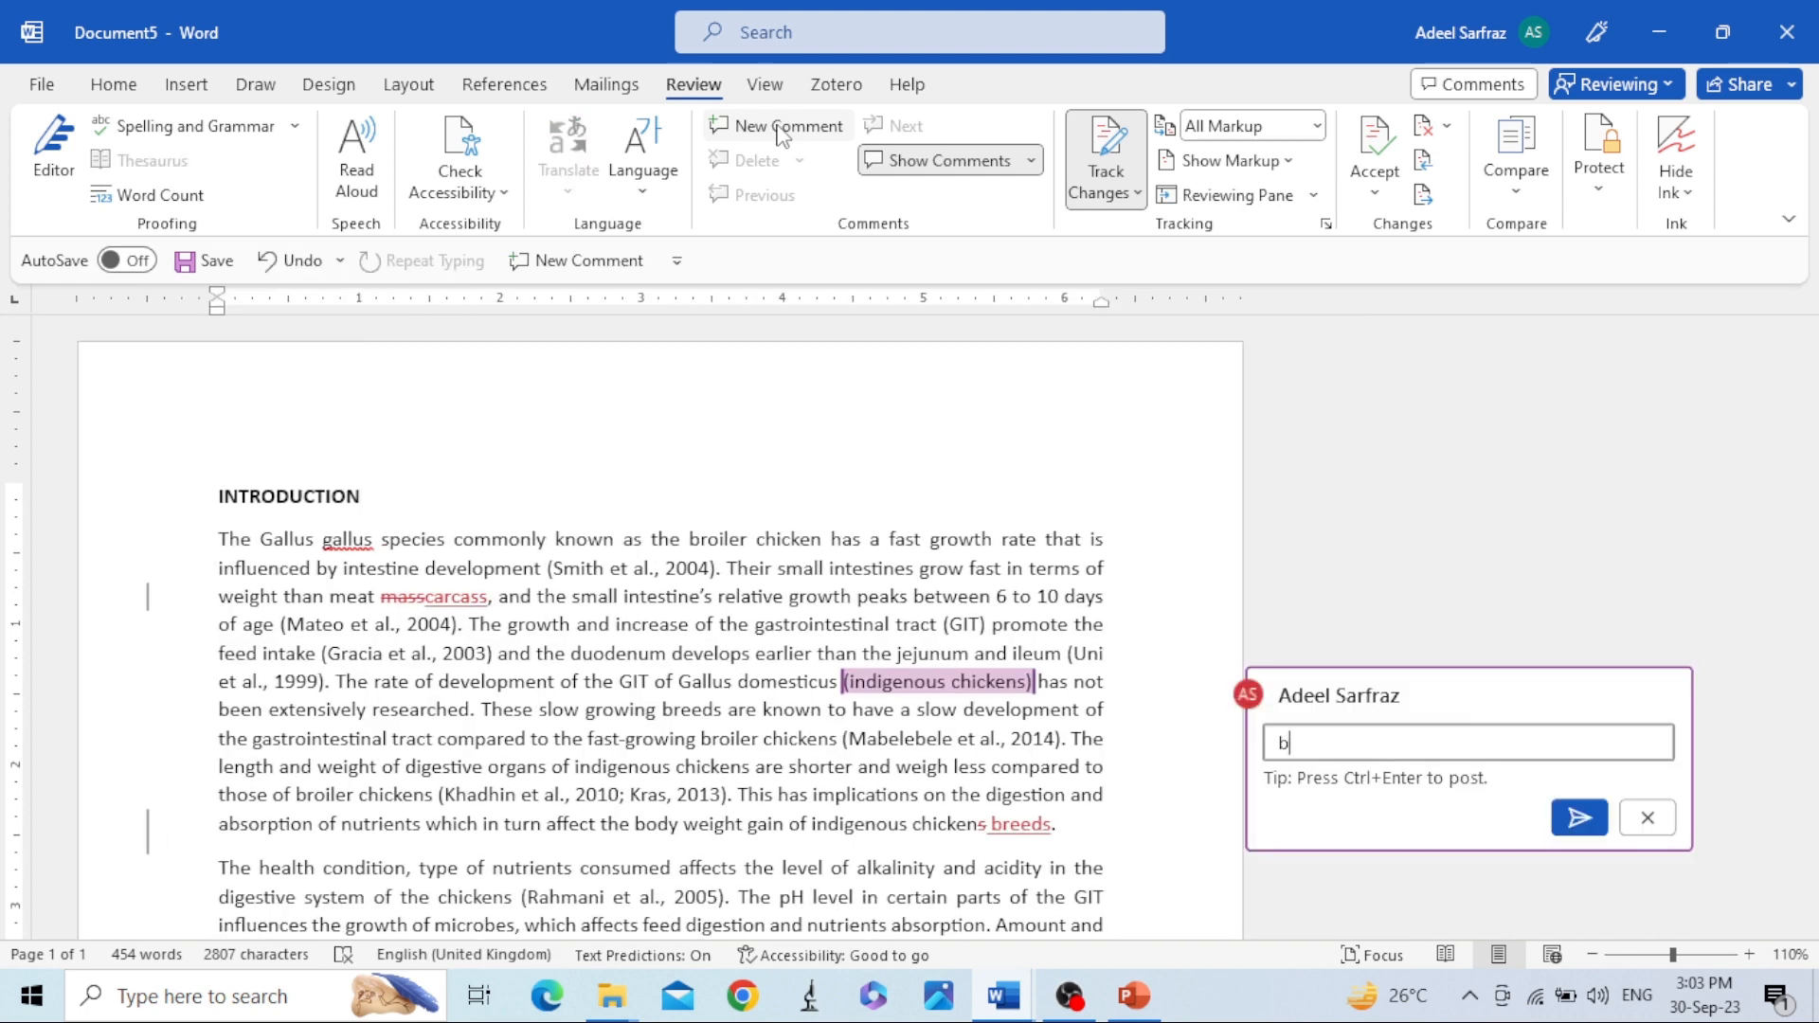
{"action": "type", "text": "reed?"}
{"action": "type", "text": "s"}
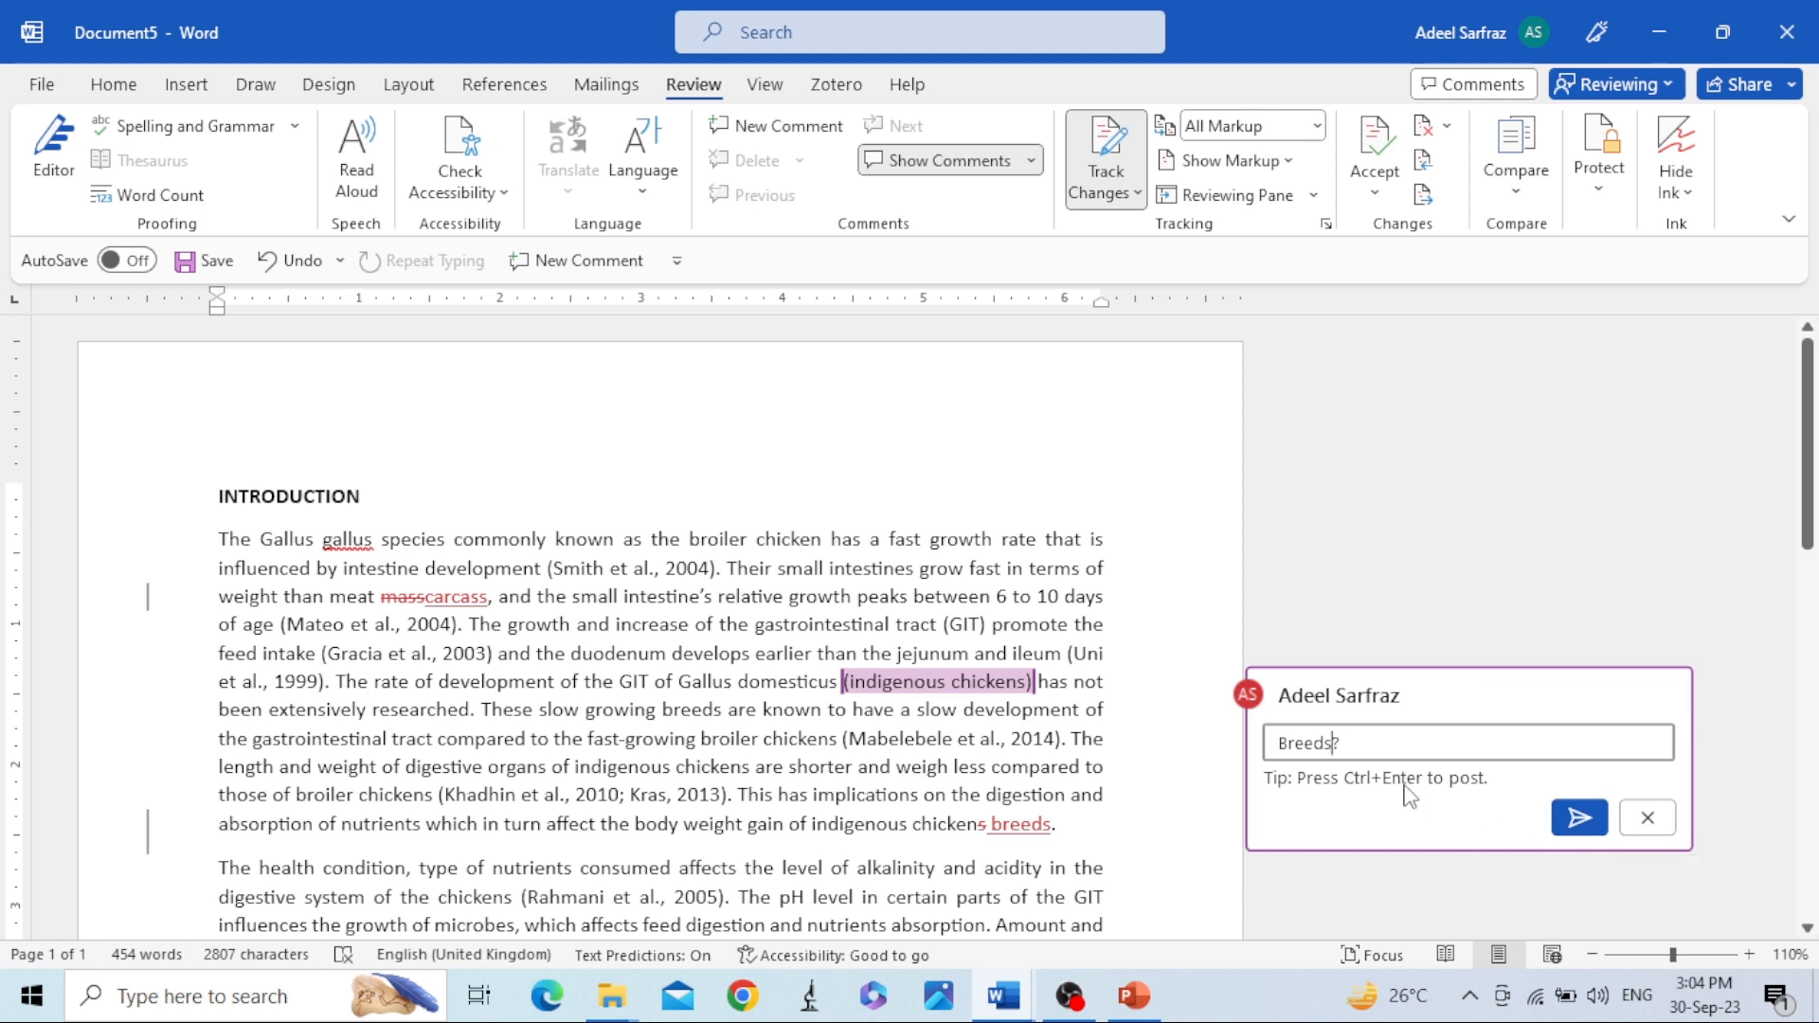
{"action": "left_click", "coordinate": [1591, 825]}
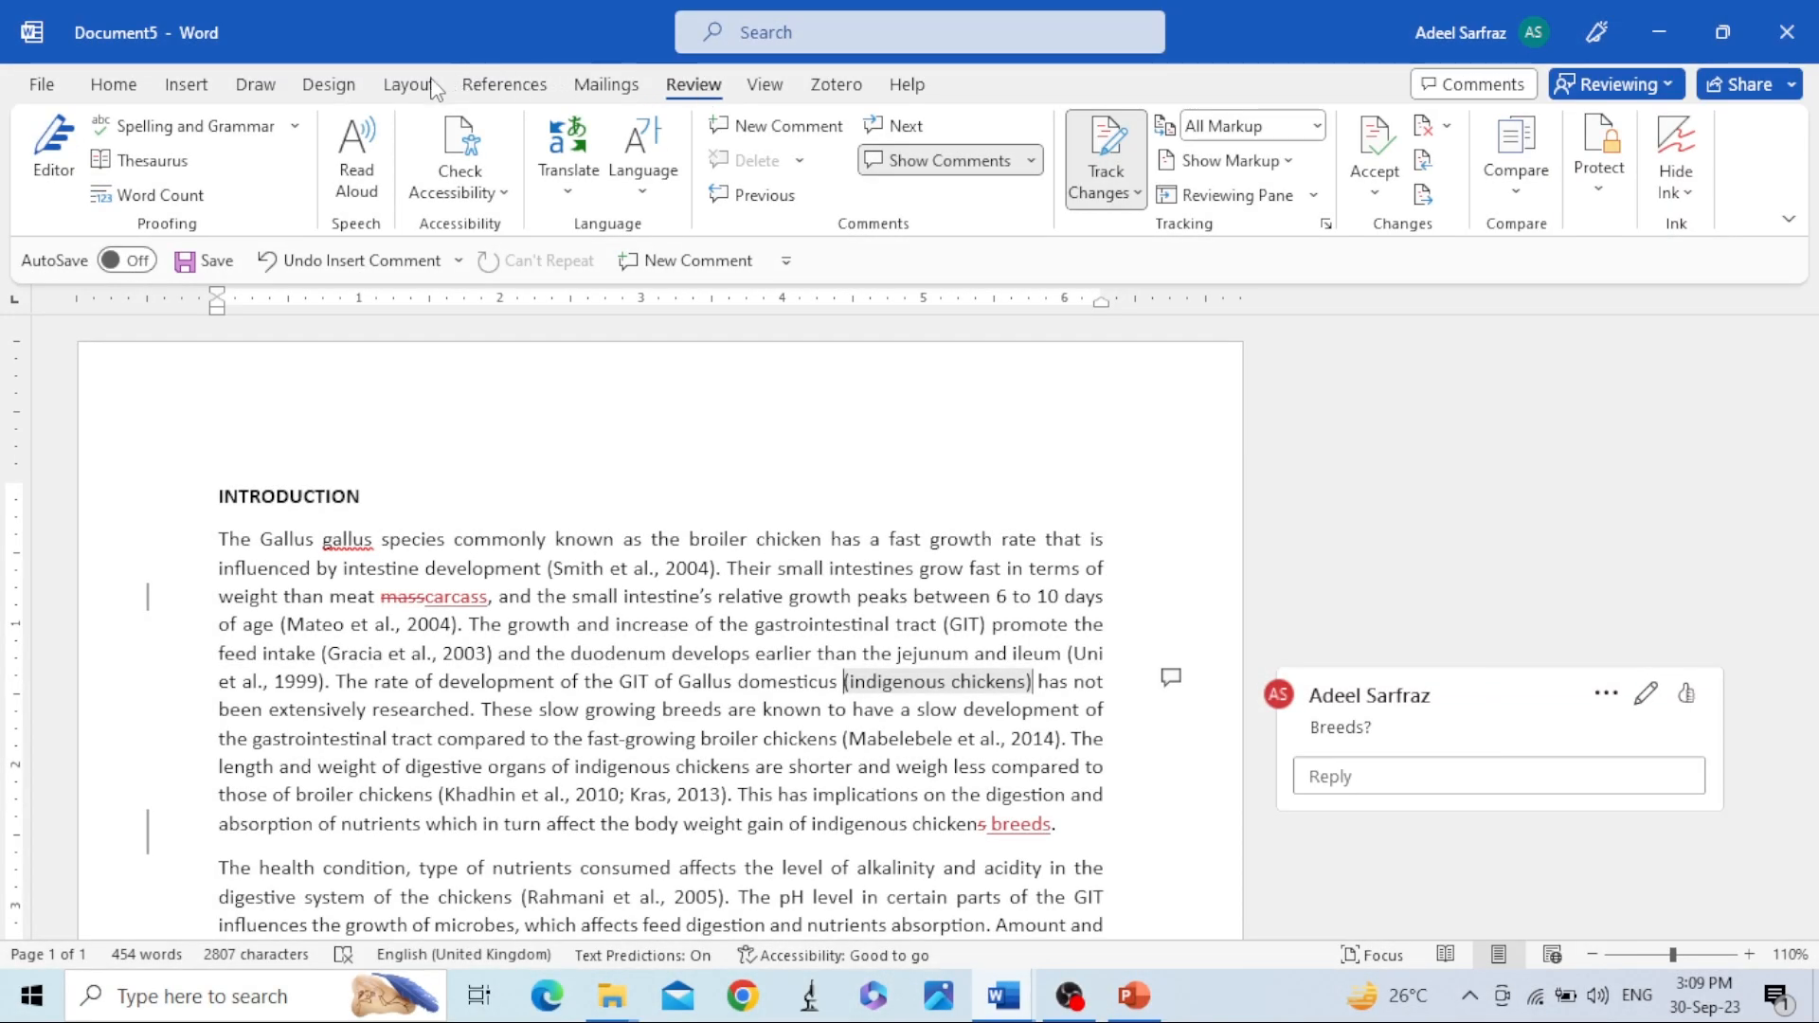
Post the comment "Make it italic." on "et al" in the citation ending the introduction's first sentence
{"action": "left_click", "coordinate": [194, 88]}
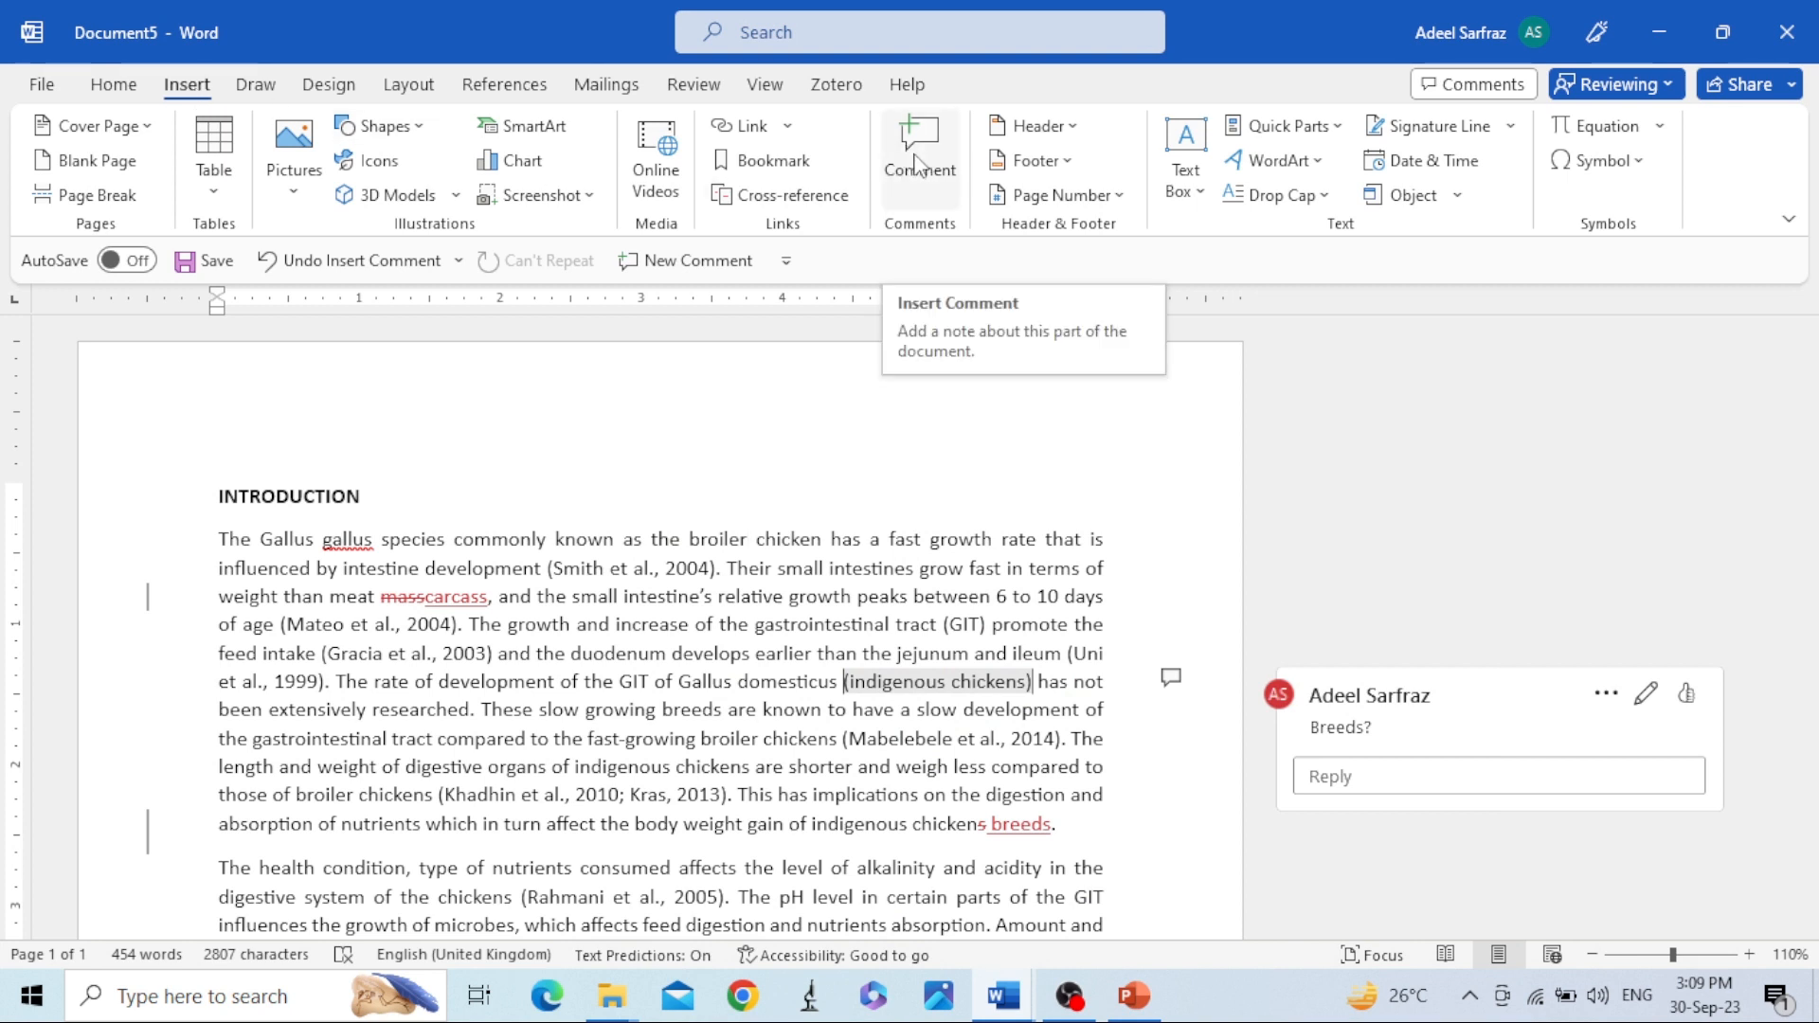
{"action": "left_click_drag", "start_coordinate": [611, 573], "coordinate": [651, 576]}
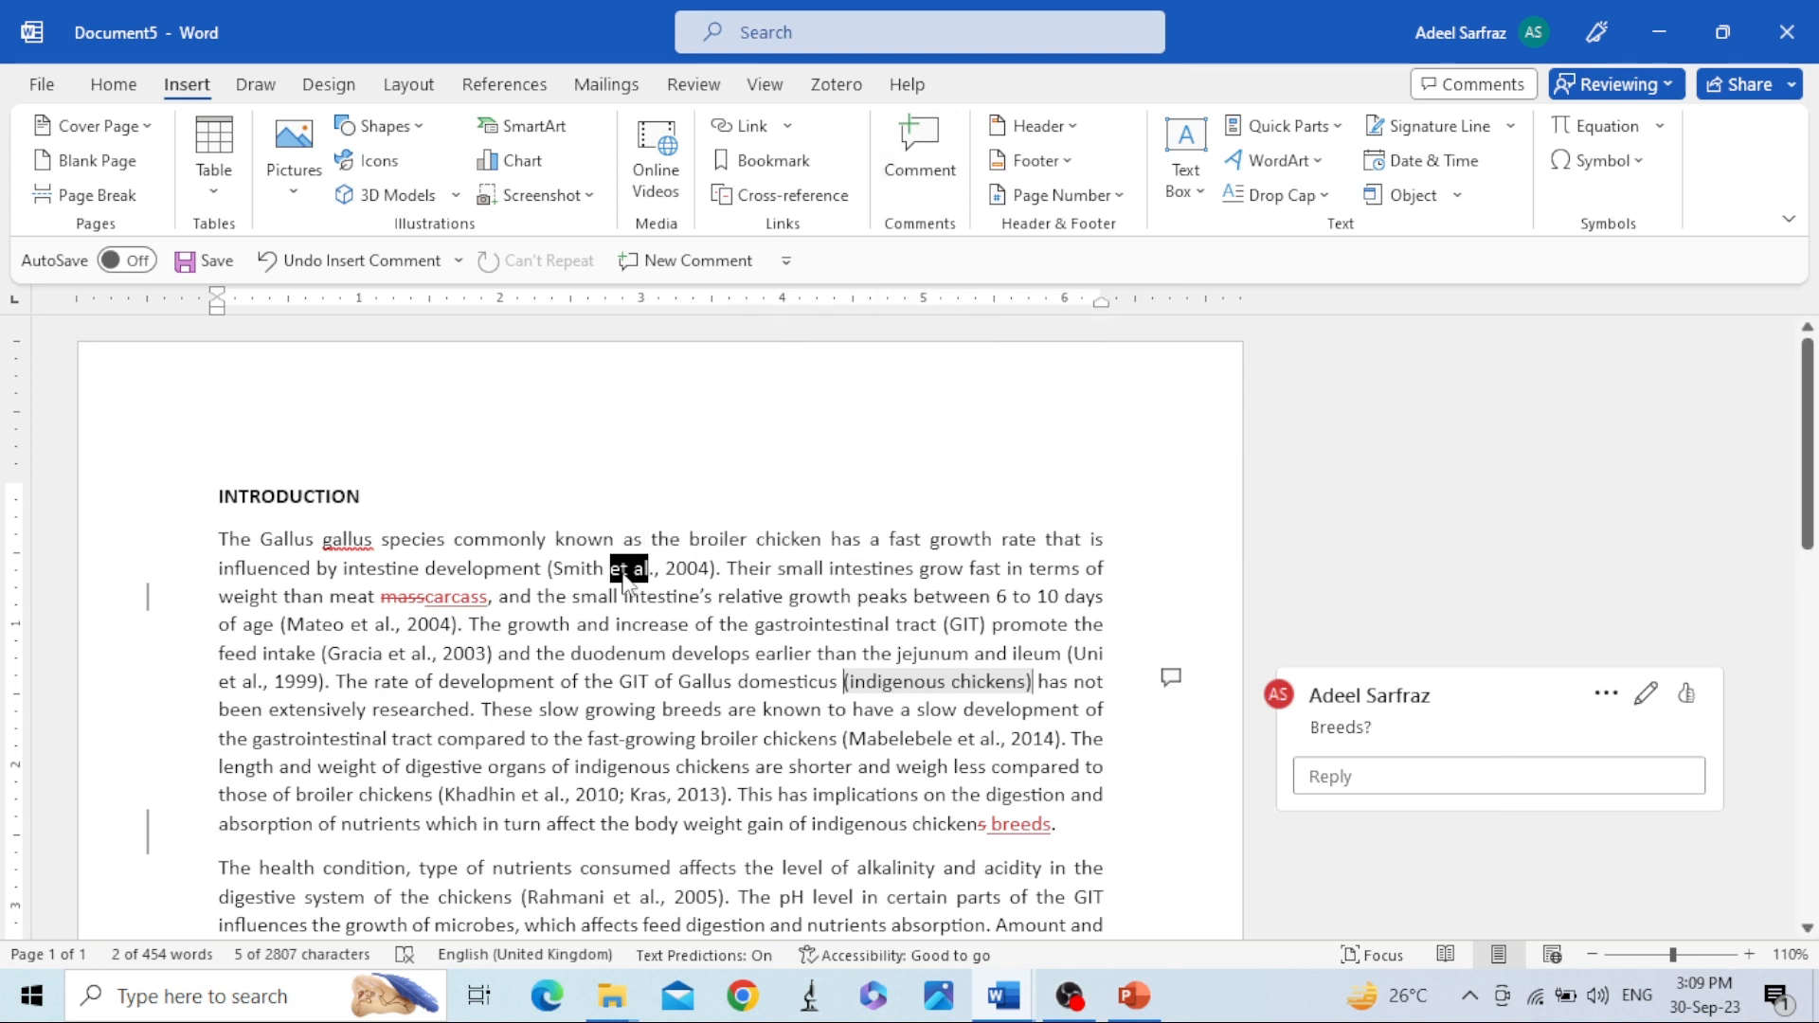
{"action": "left_click", "coordinate": [907, 168]}
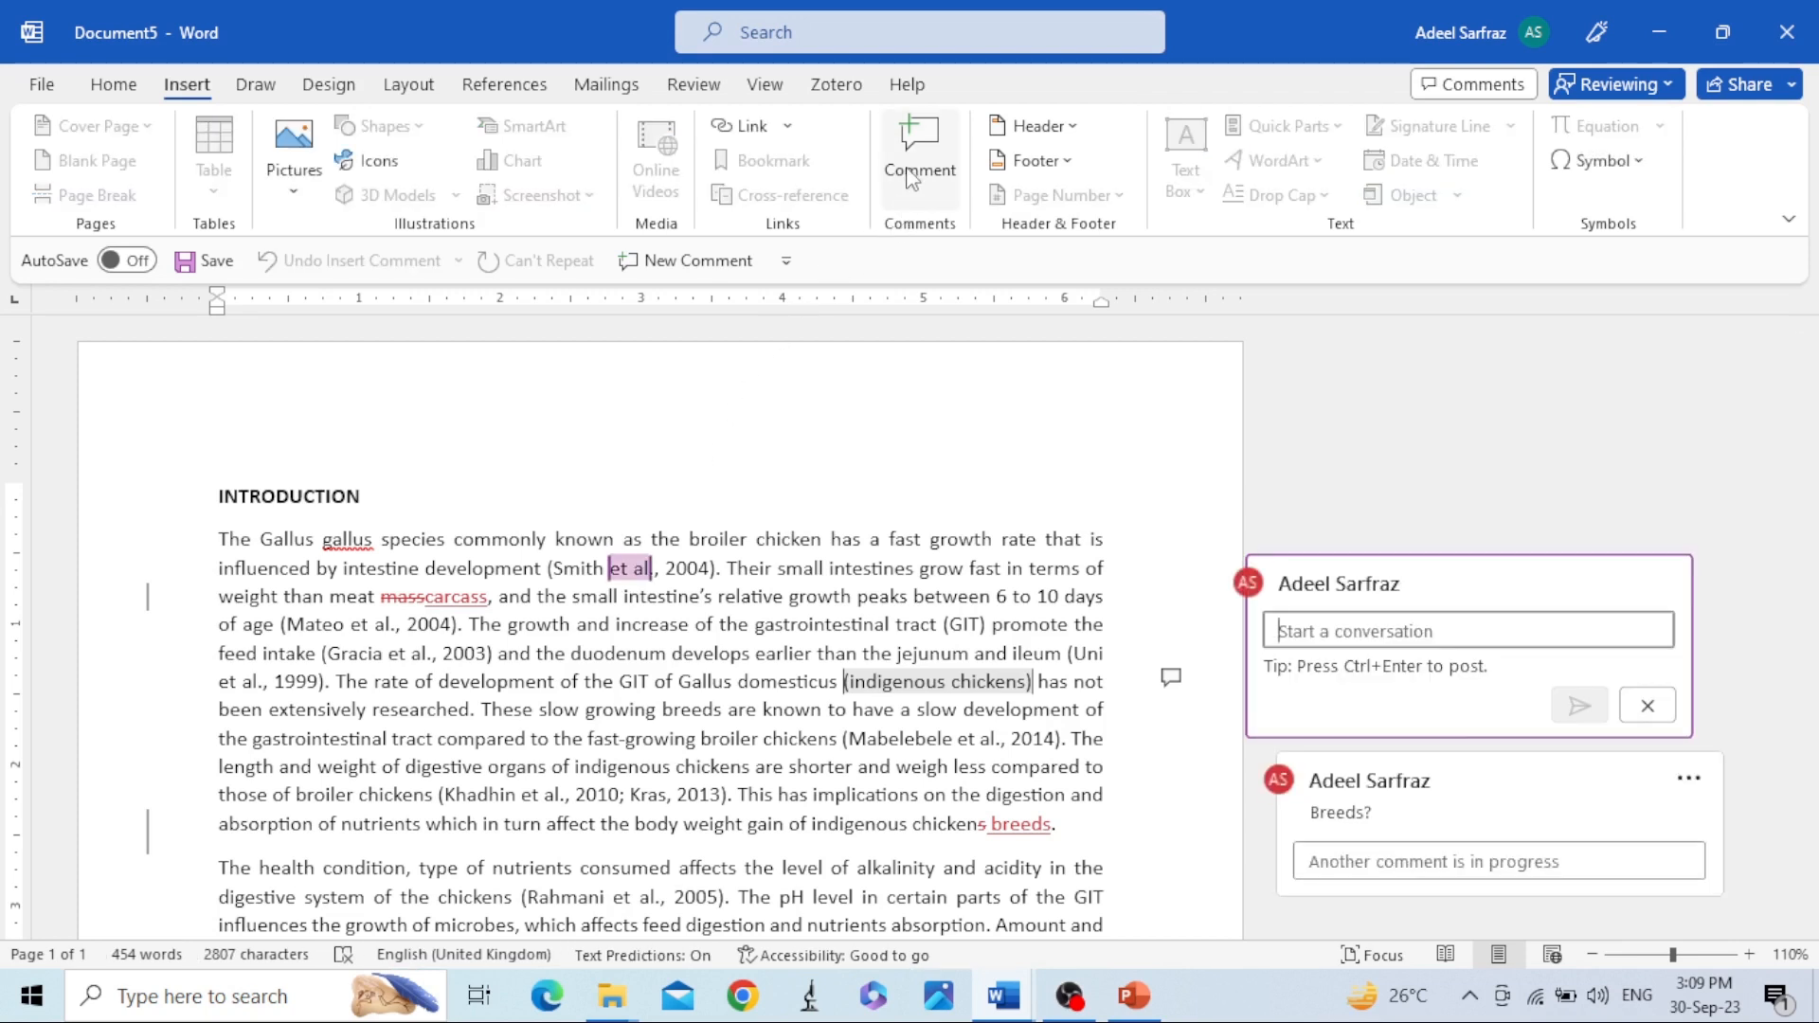
{"action": "type", "text": "make it italic."}
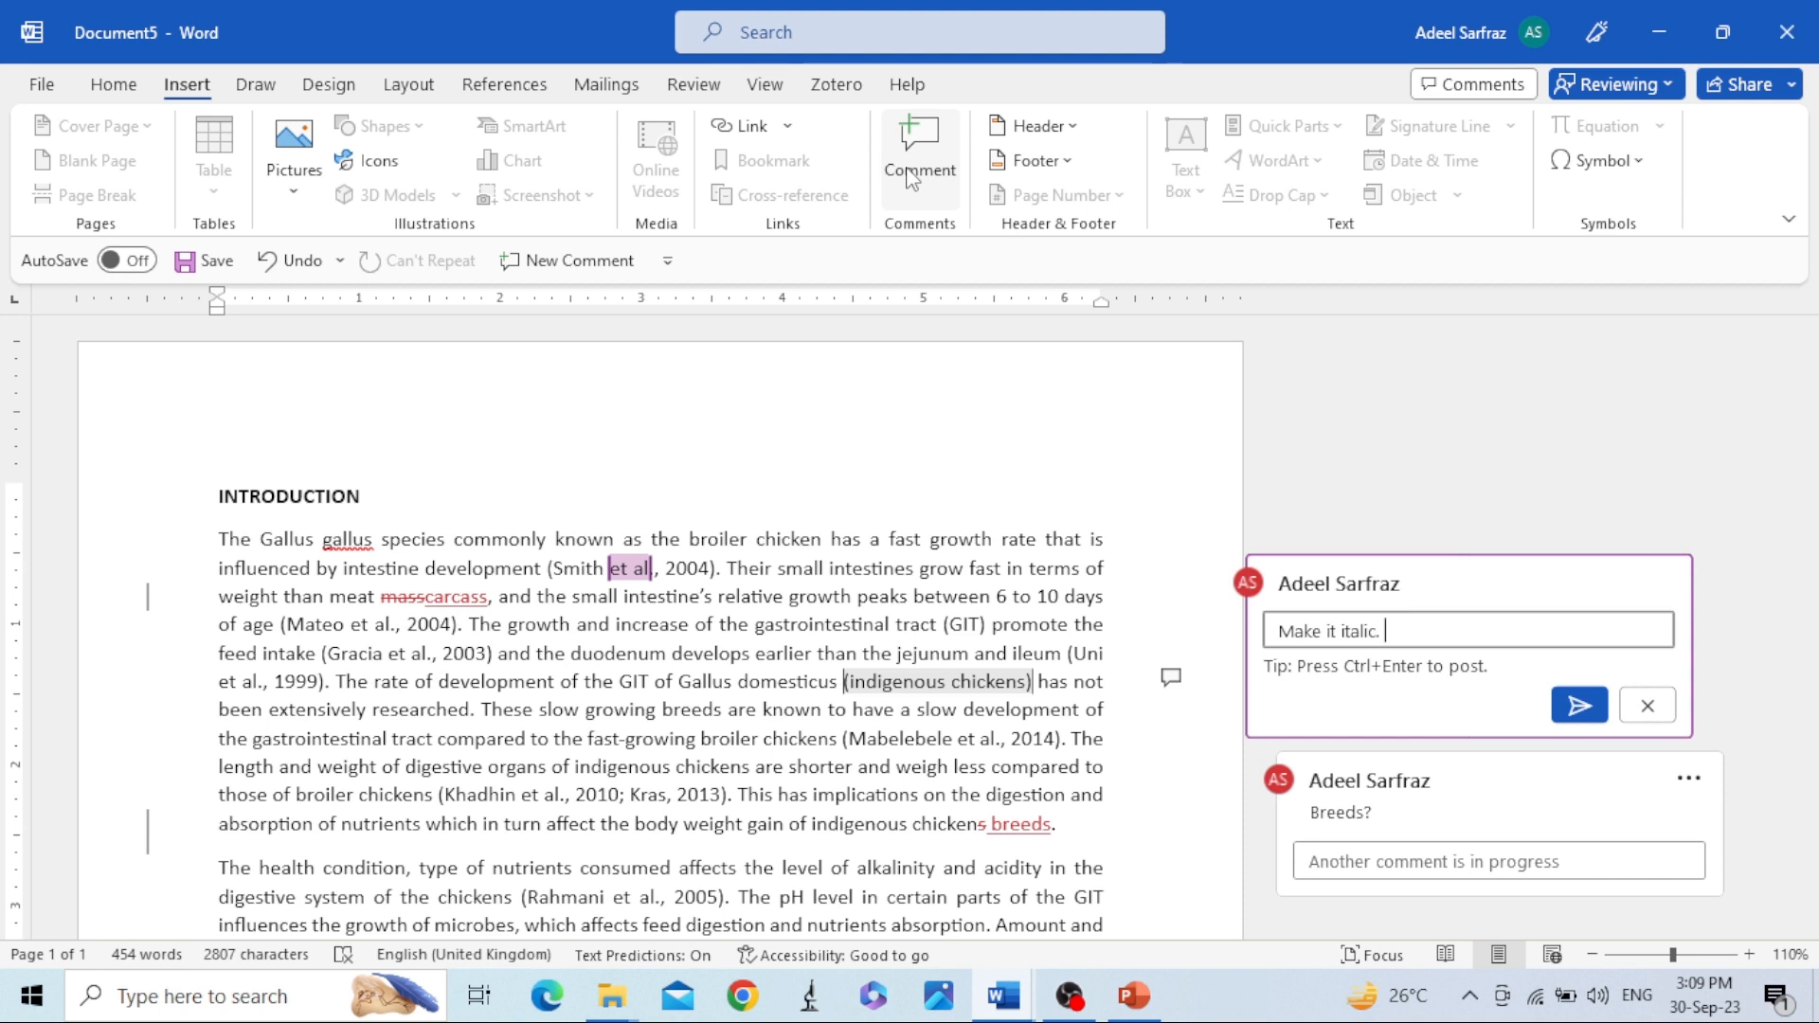
{"action": "key", "text": "ctrl+Return"}
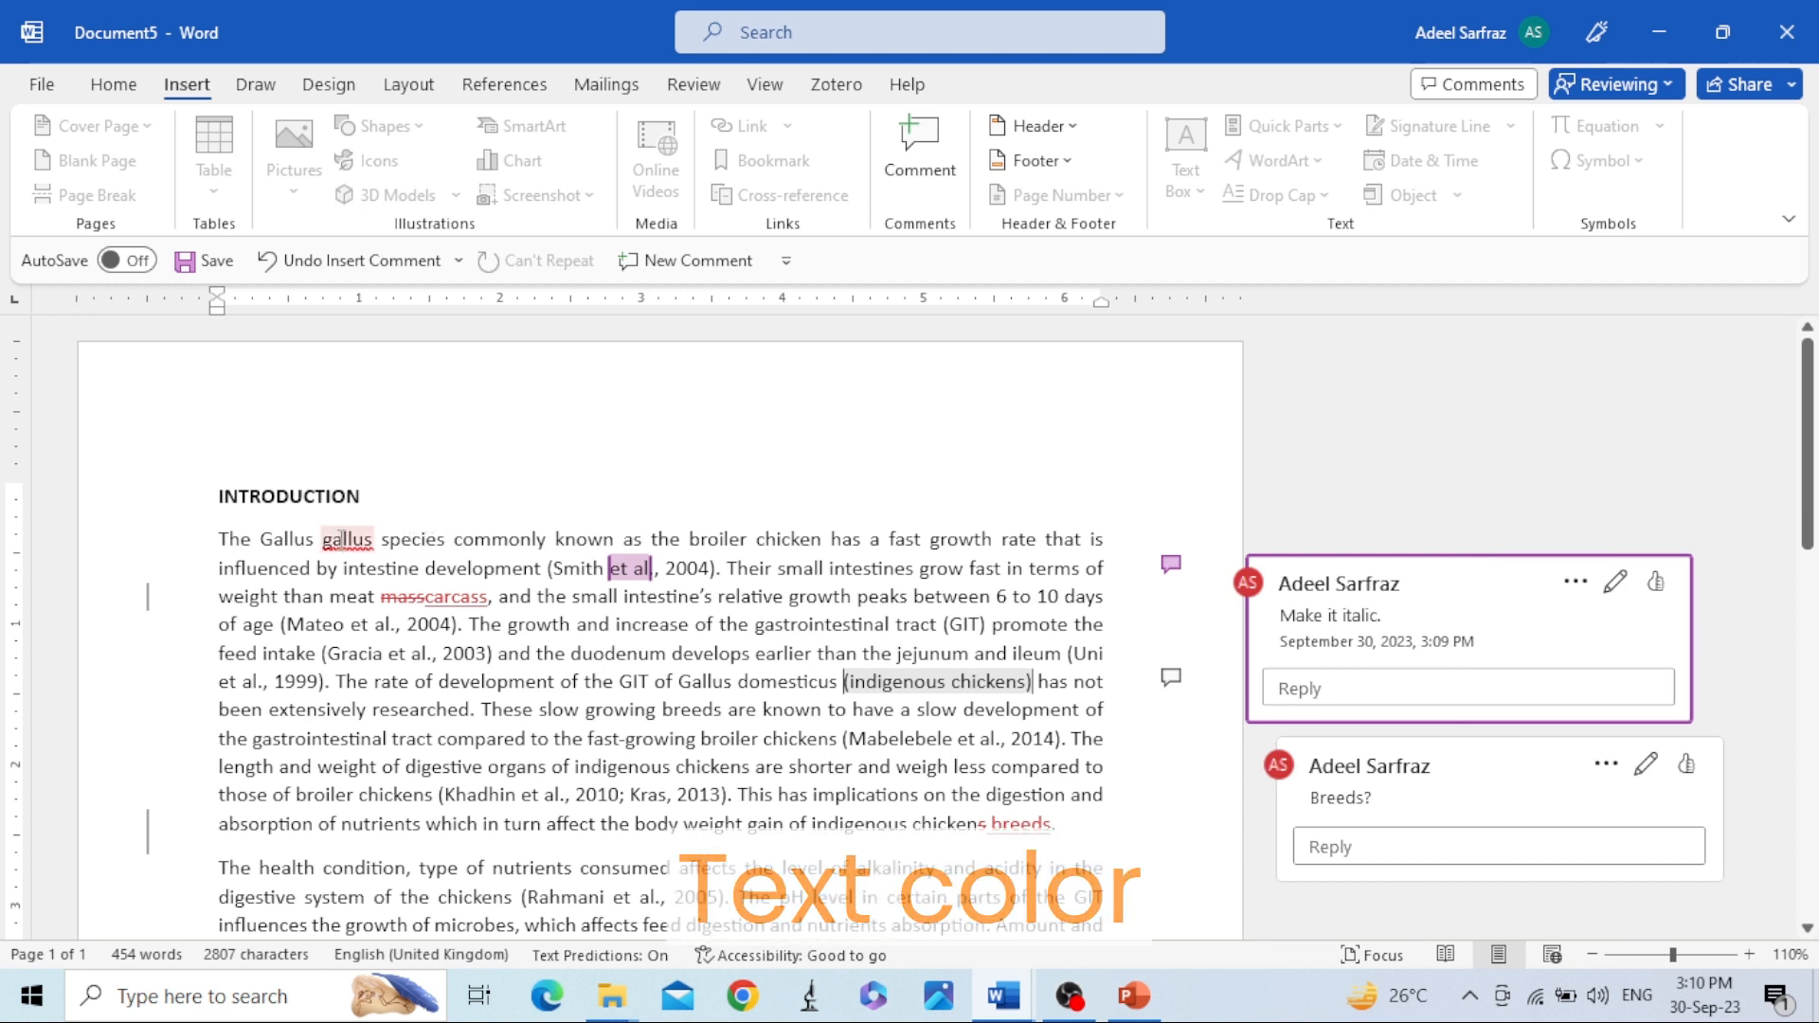
Color the word "species" in the first sentence with a blue Accent 1 shade and italicize "et al" in the 2003 citation
{"action": "double_click", "coordinate": [418, 537]}
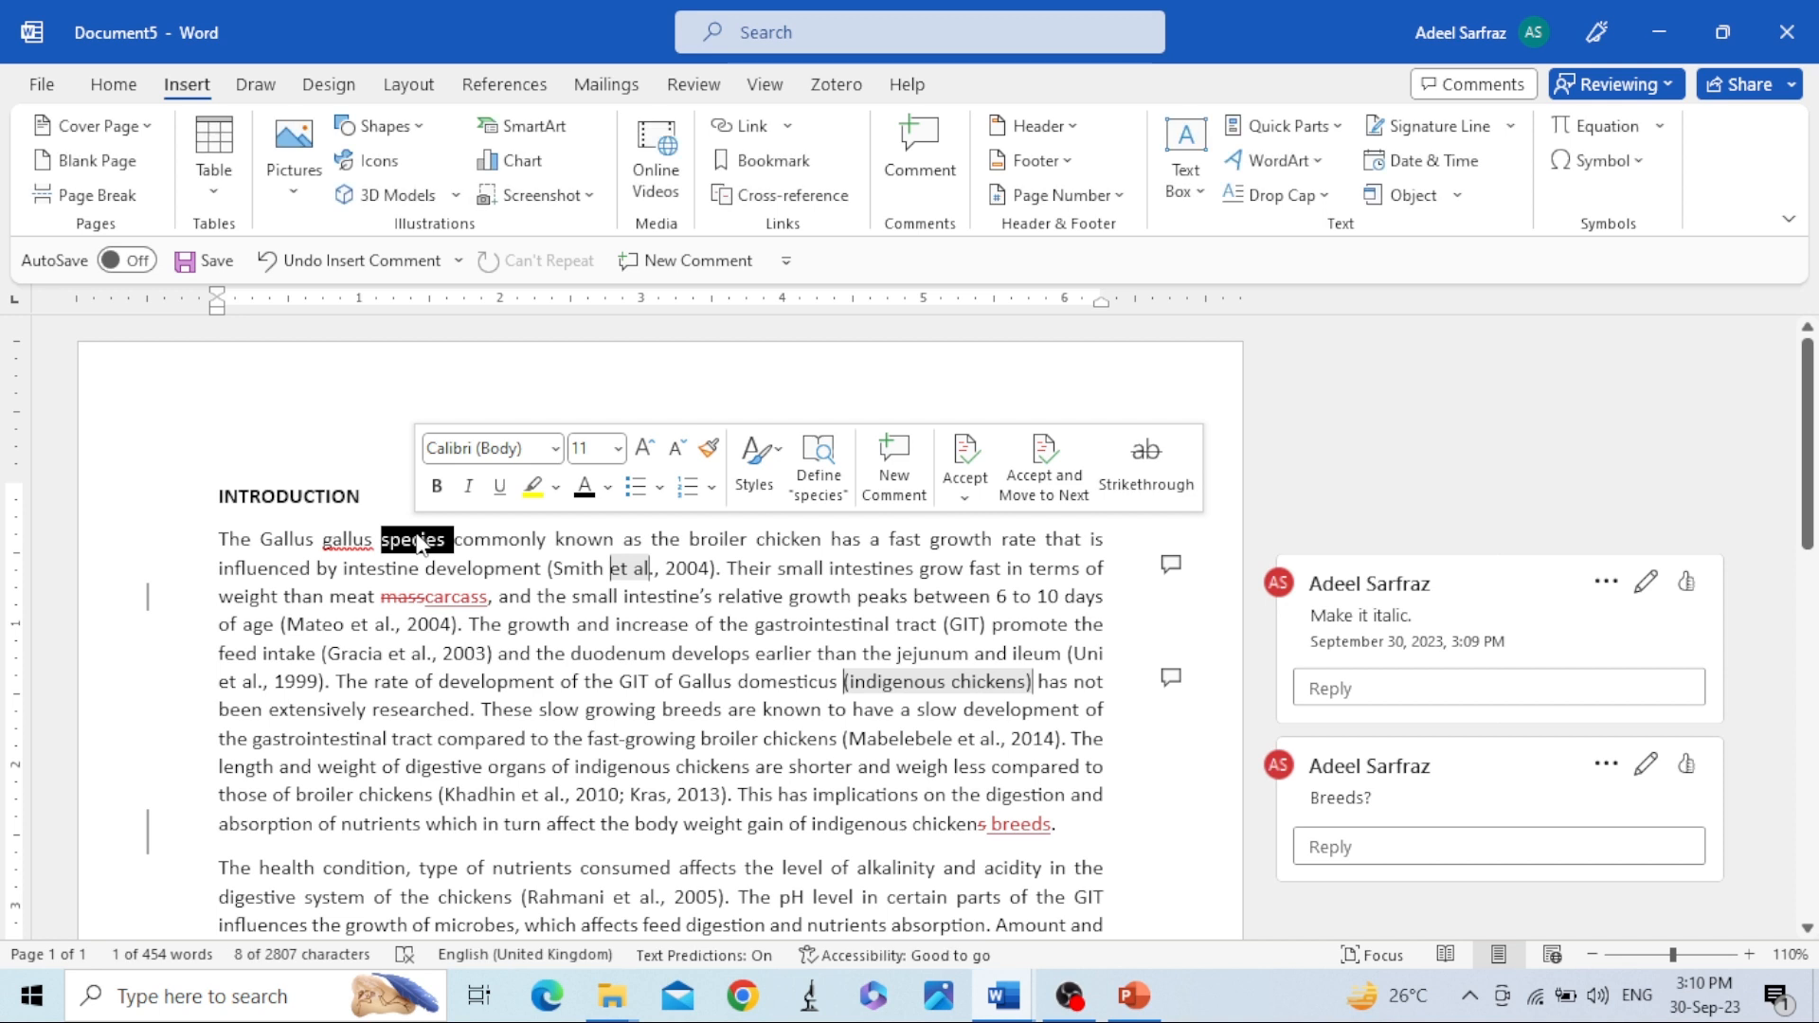
{"action": "left_click", "coordinate": [116, 87]}
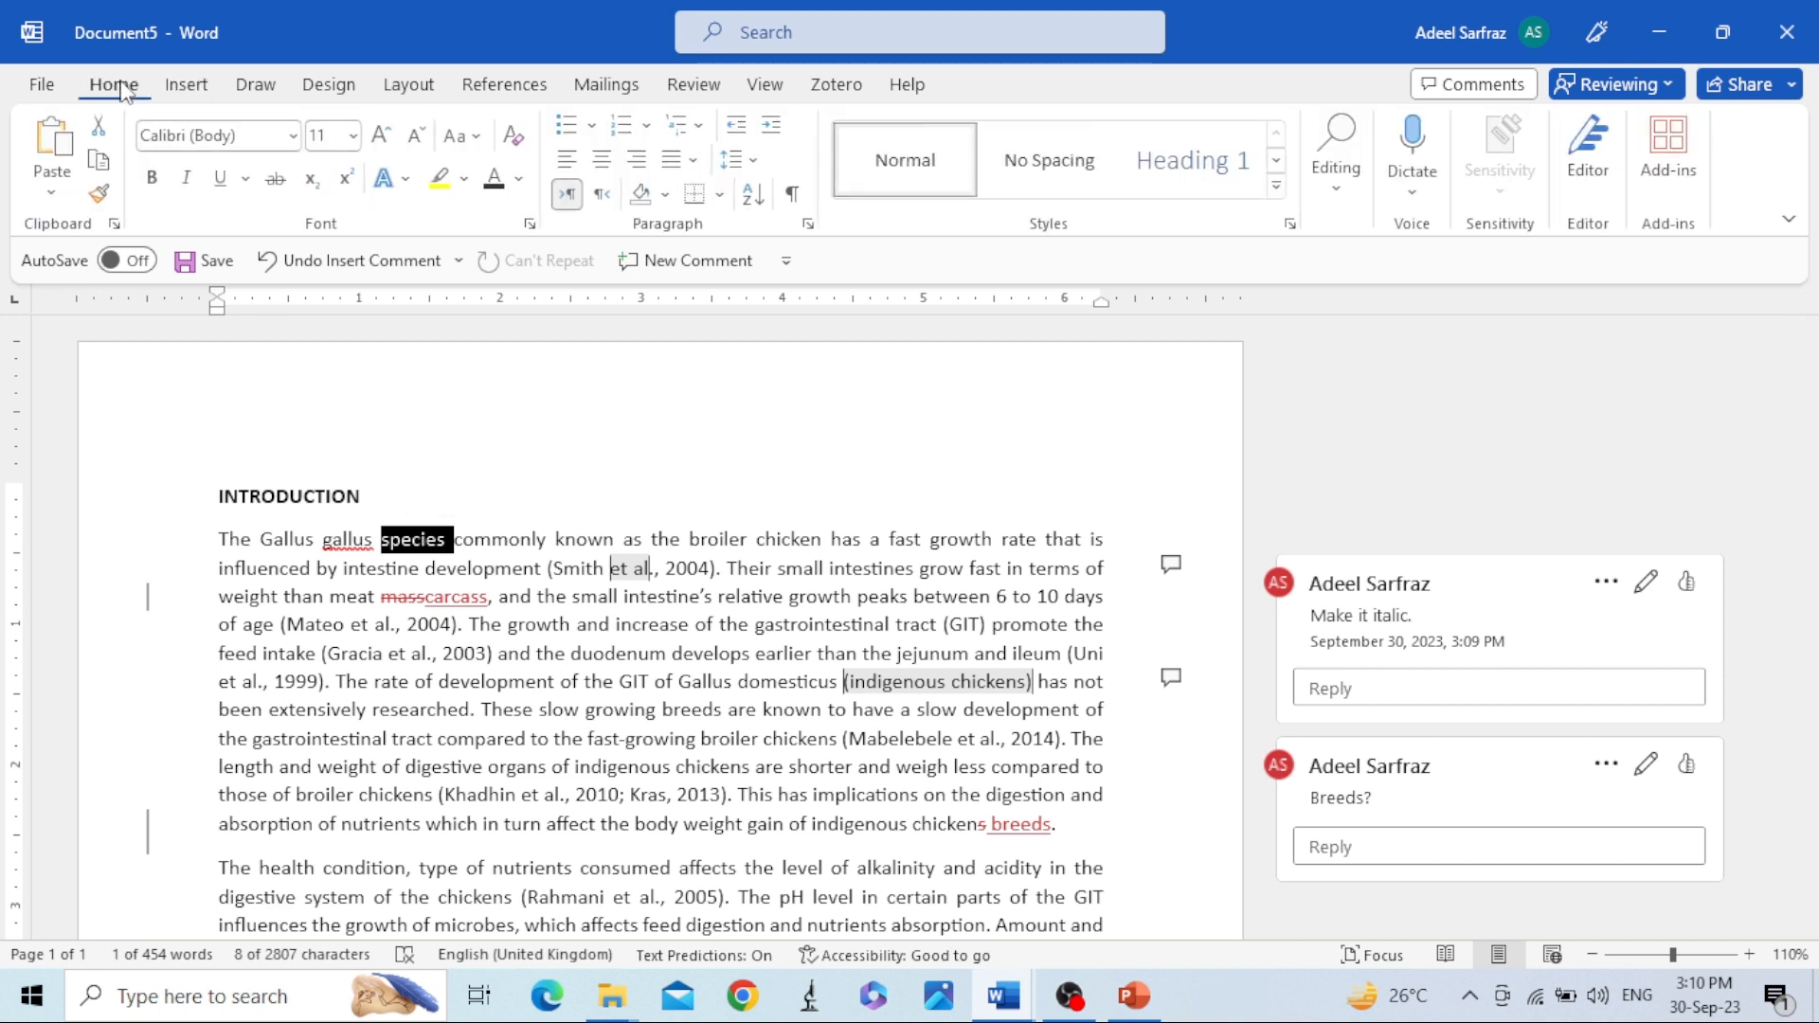
{"action": "left_click", "coordinate": [521, 180]}
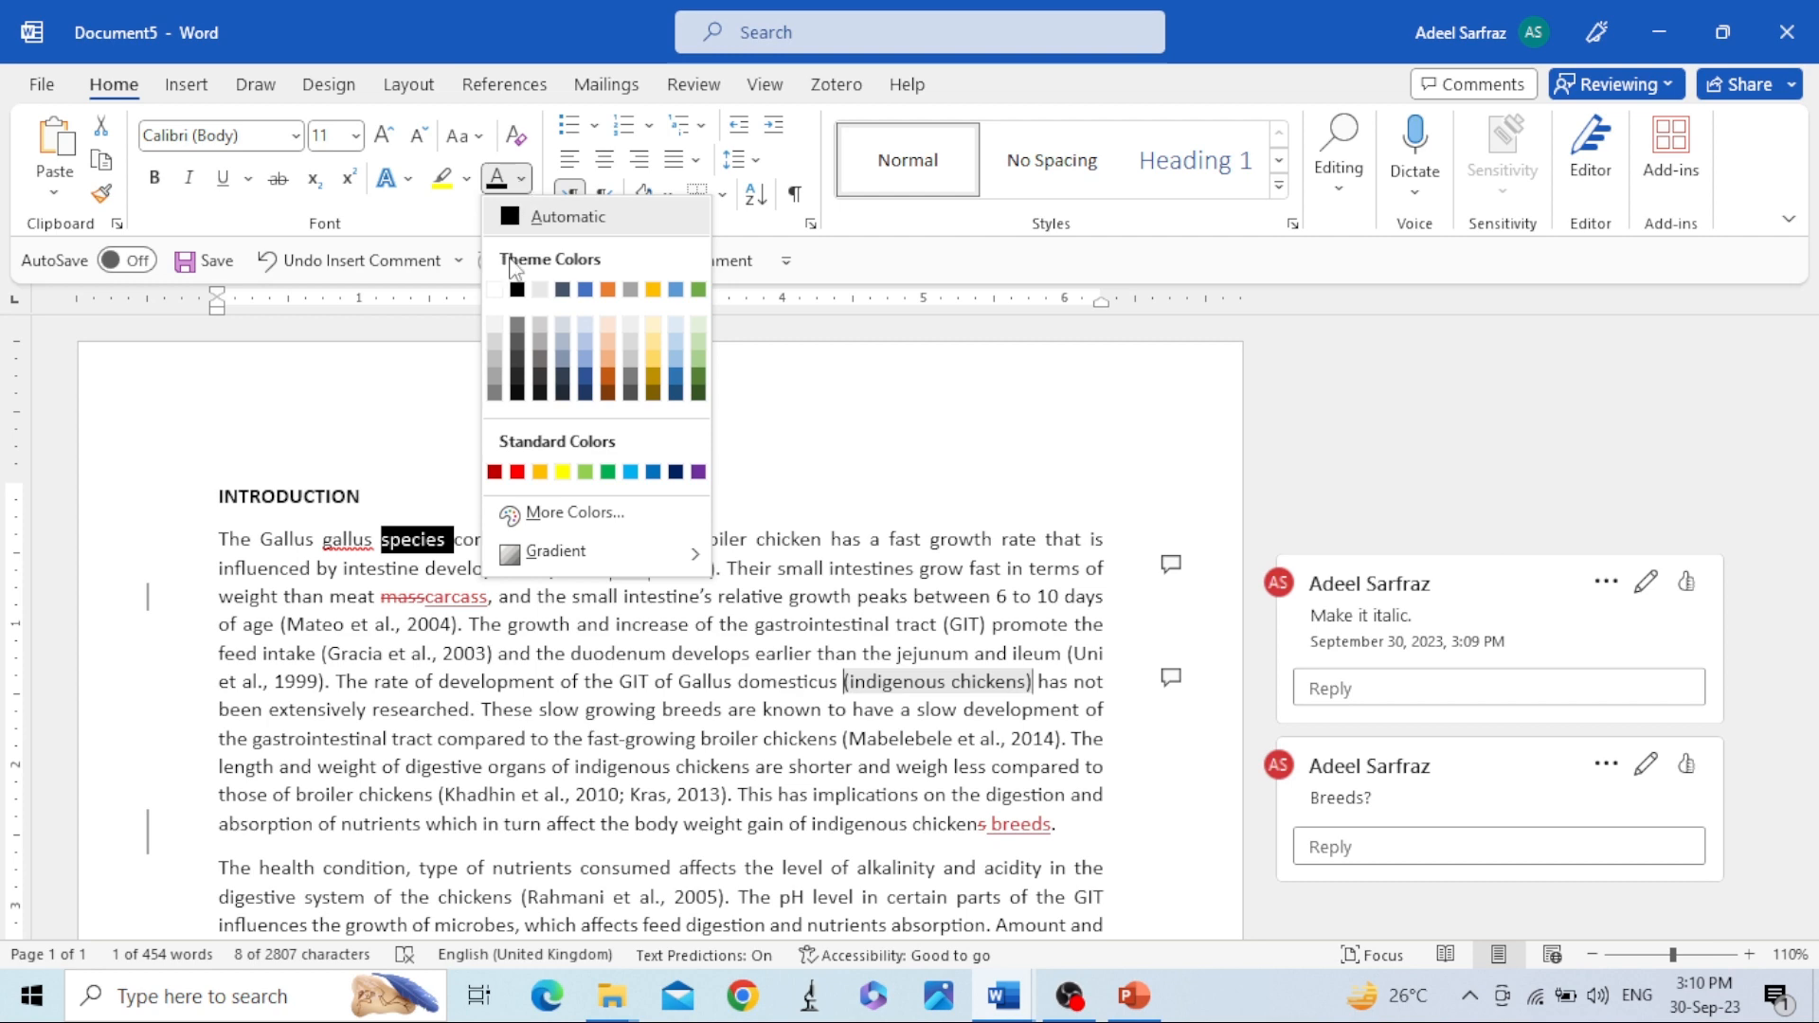
{"action": "left_click", "coordinate": [585, 364]}
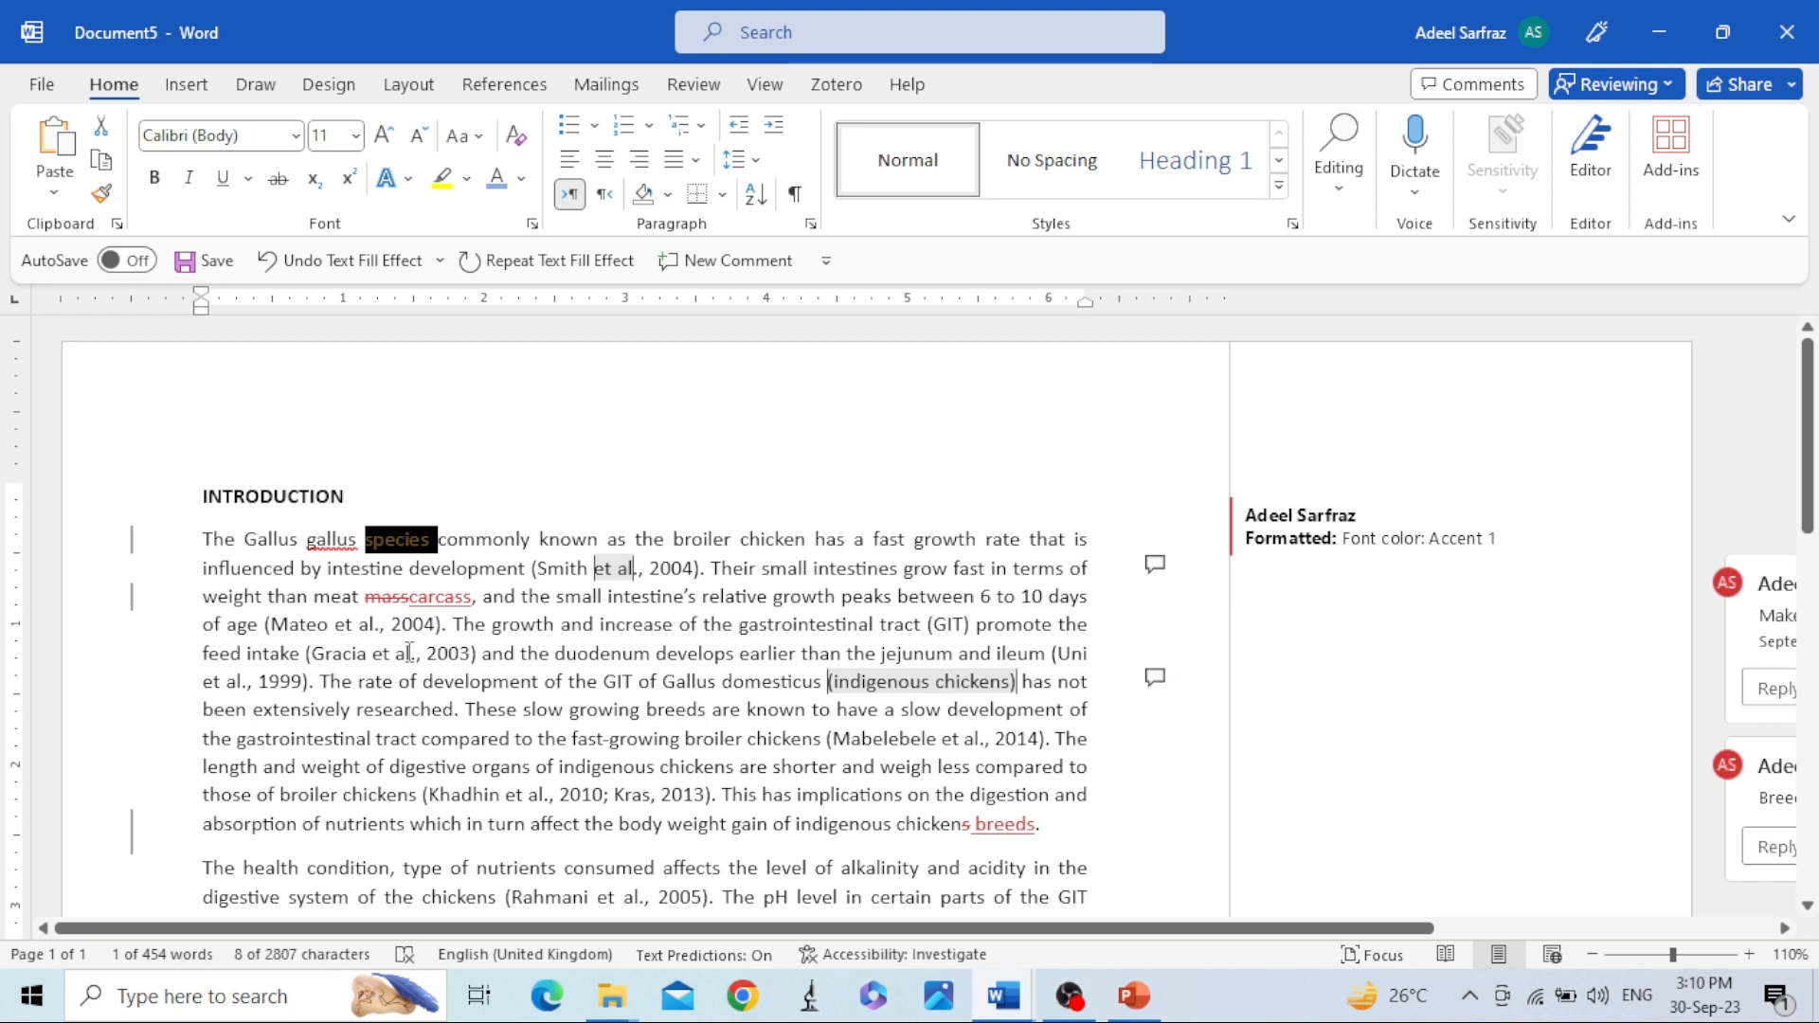
{"action": "left_click_drag", "start_coordinate": [409, 653], "coordinate": [372, 652]}
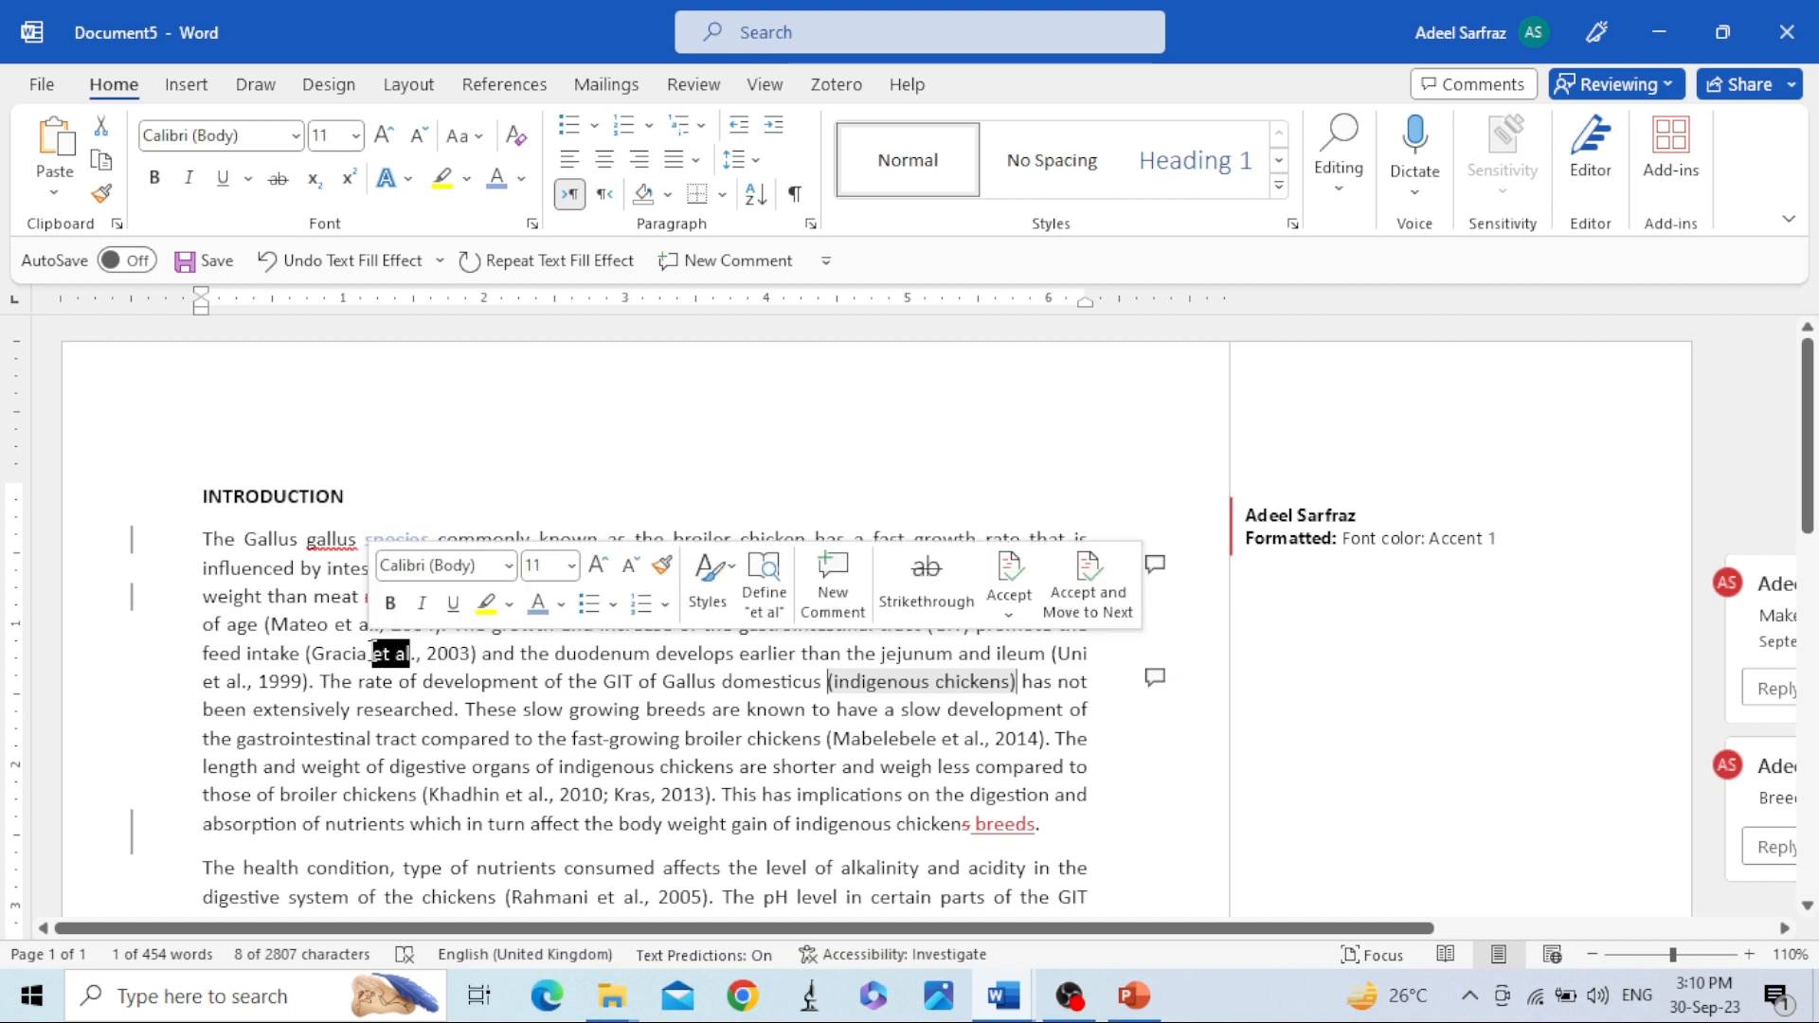
{"action": "left_click", "coordinate": [421, 602]}
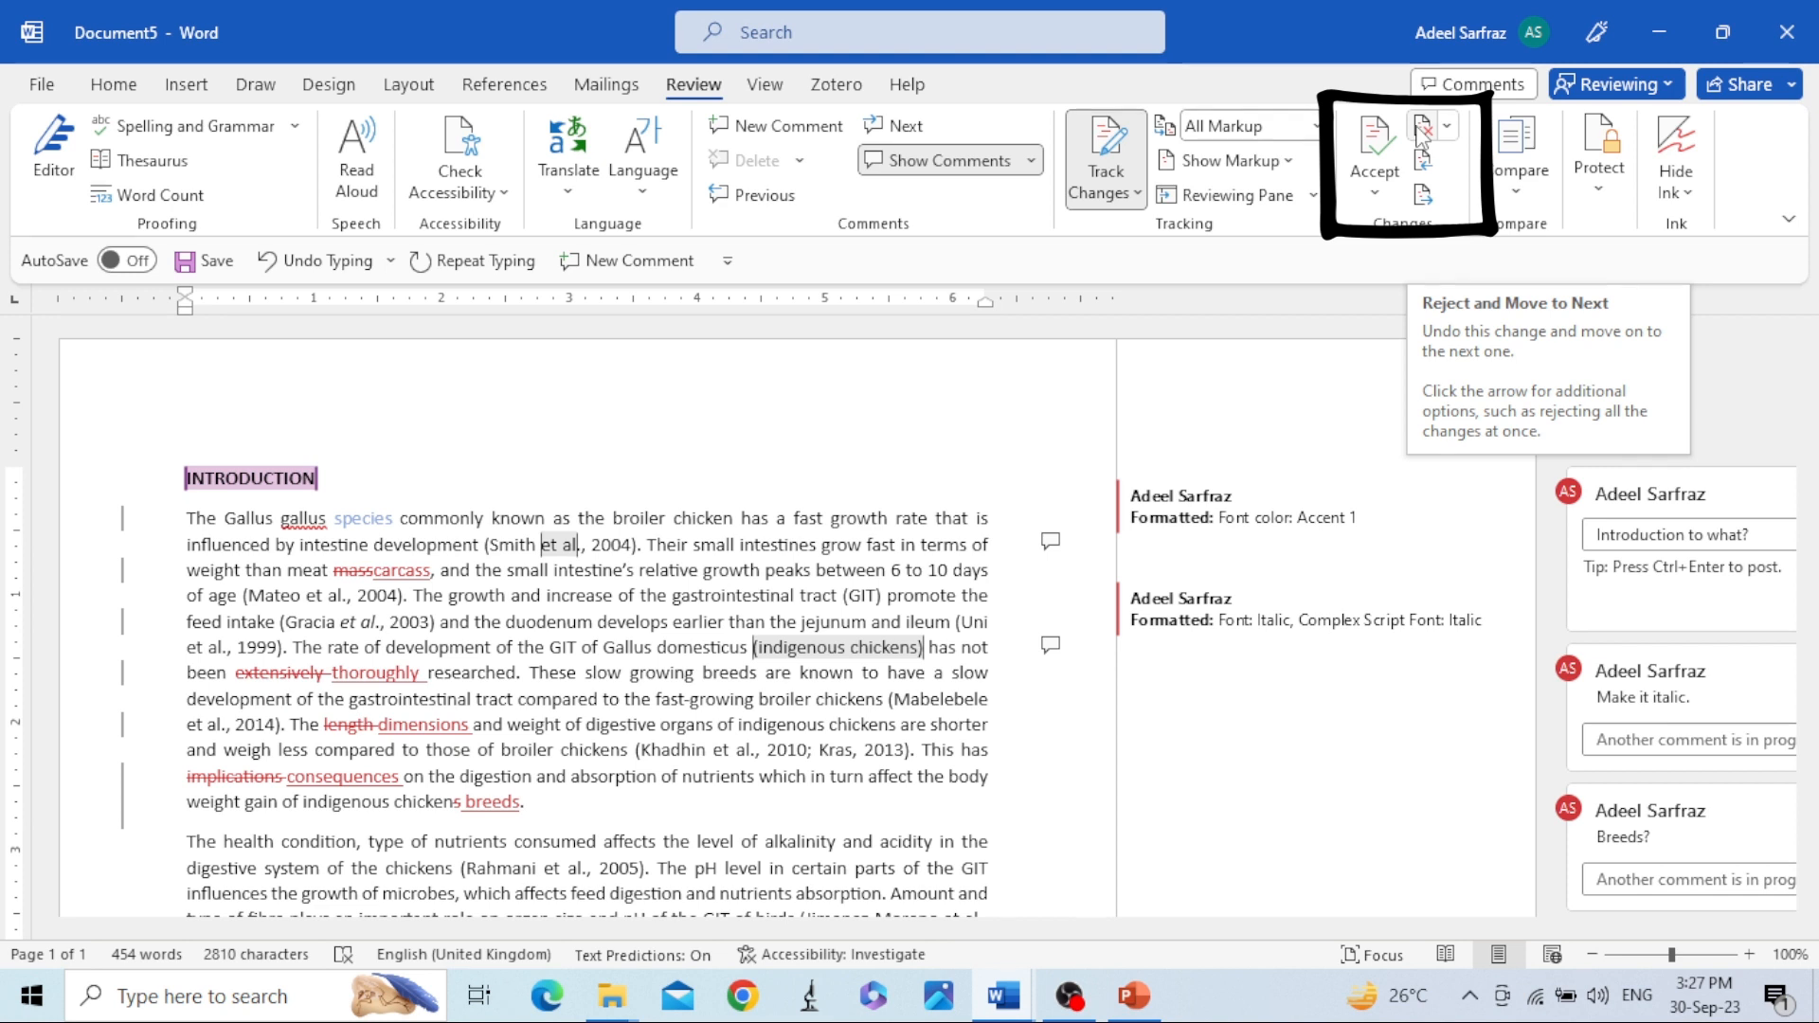
Step forward and backward through the tracked changes in the first paragraph to examine each revision
{"action": "left_click", "coordinate": [1423, 199]}
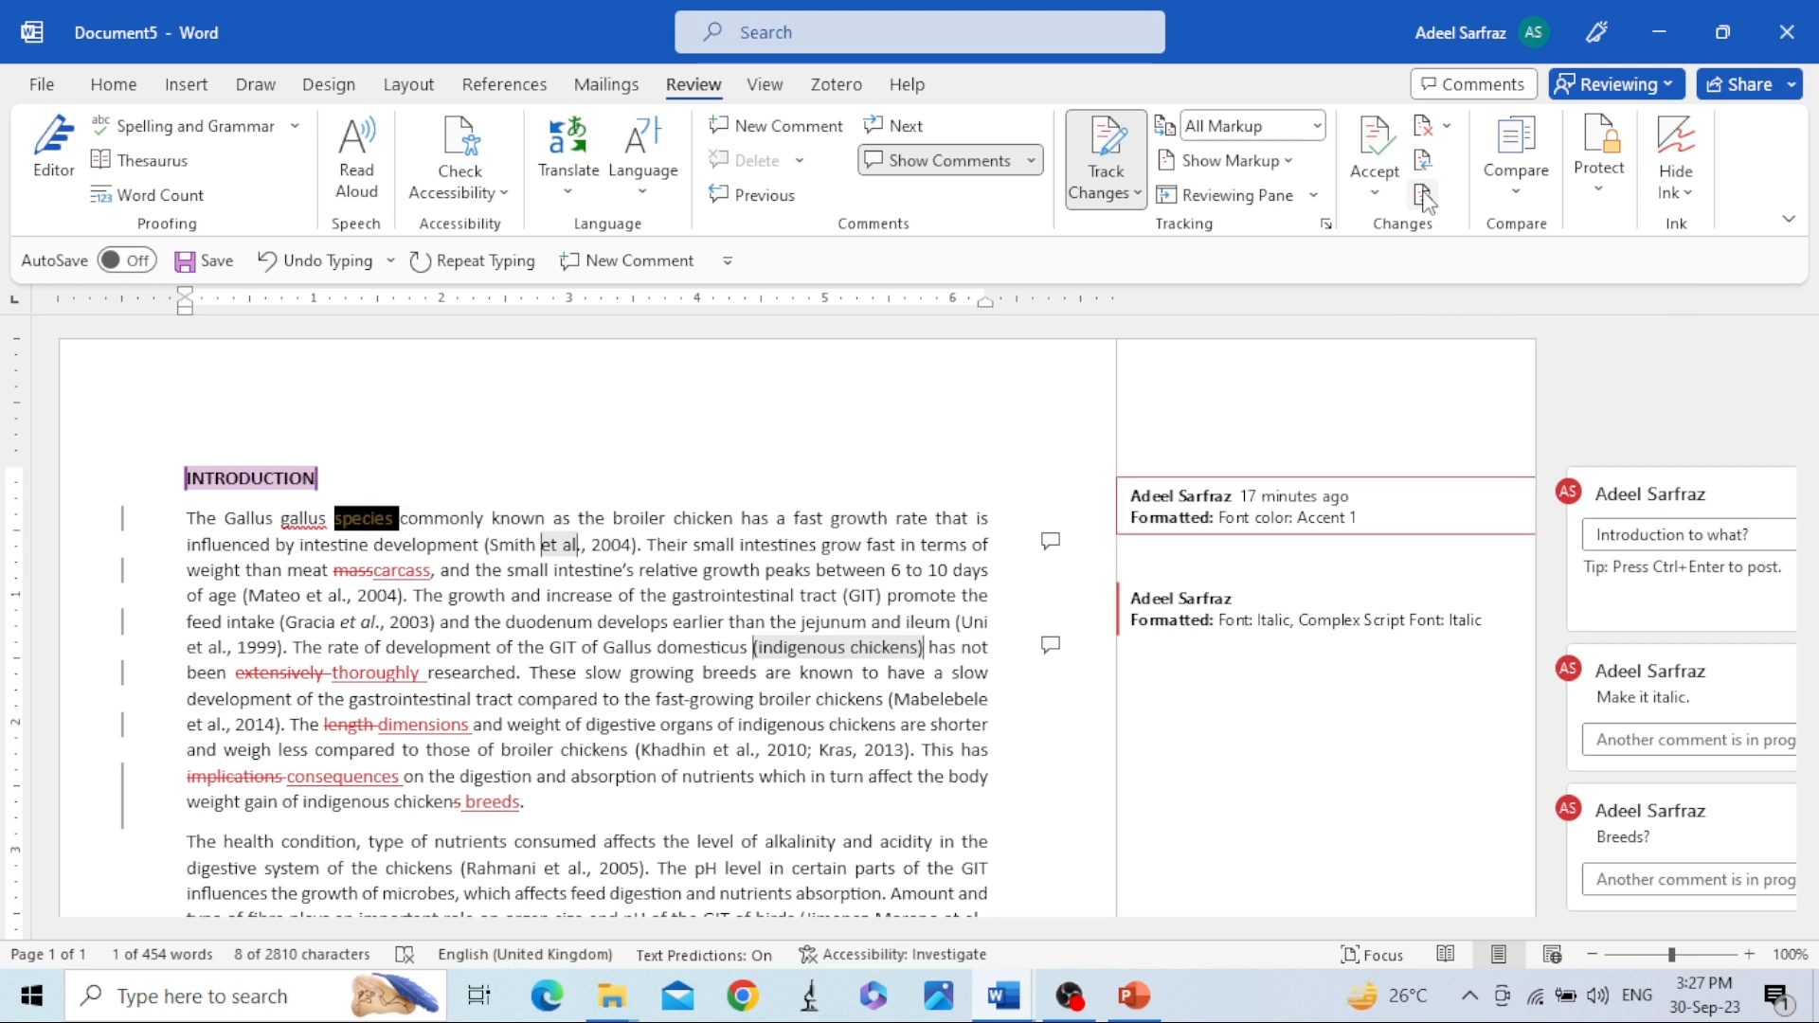
{"action": "left_click", "coordinate": [1423, 199]}
{"action": "left_click", "coordinate": [1424, 198]}
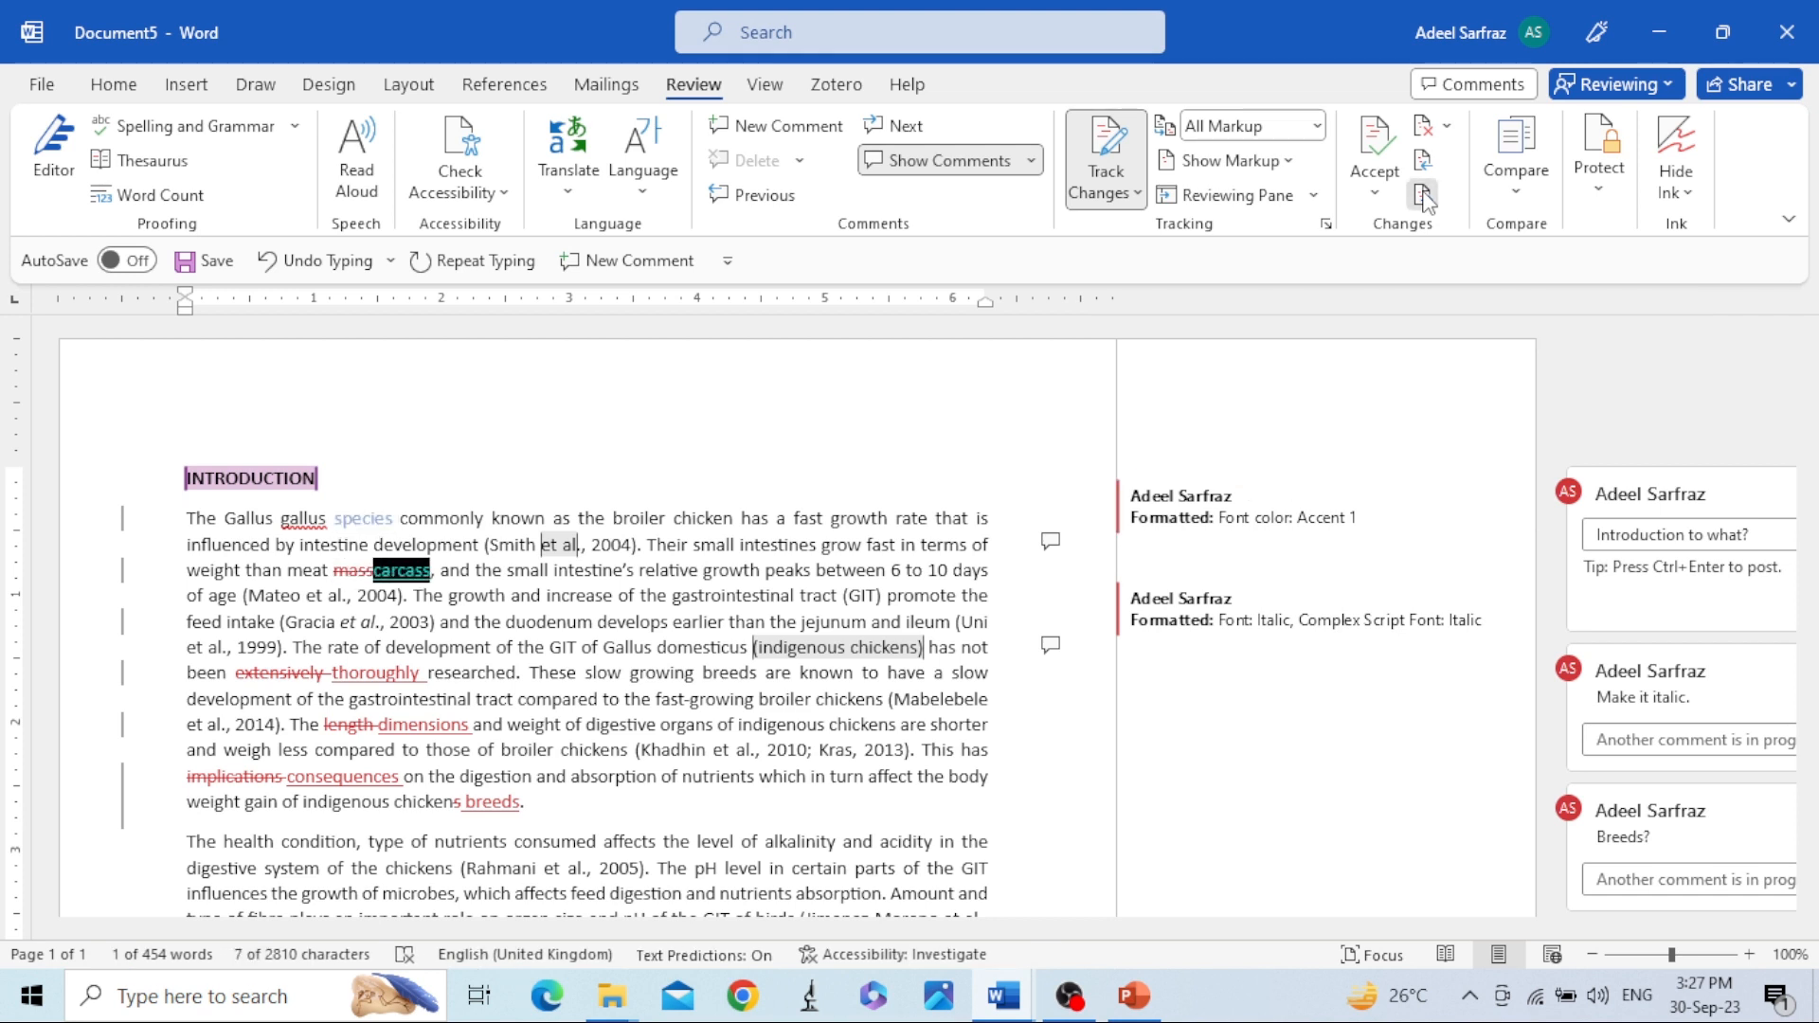
{"action": "left_click", "coordinate": [1424, 199]}
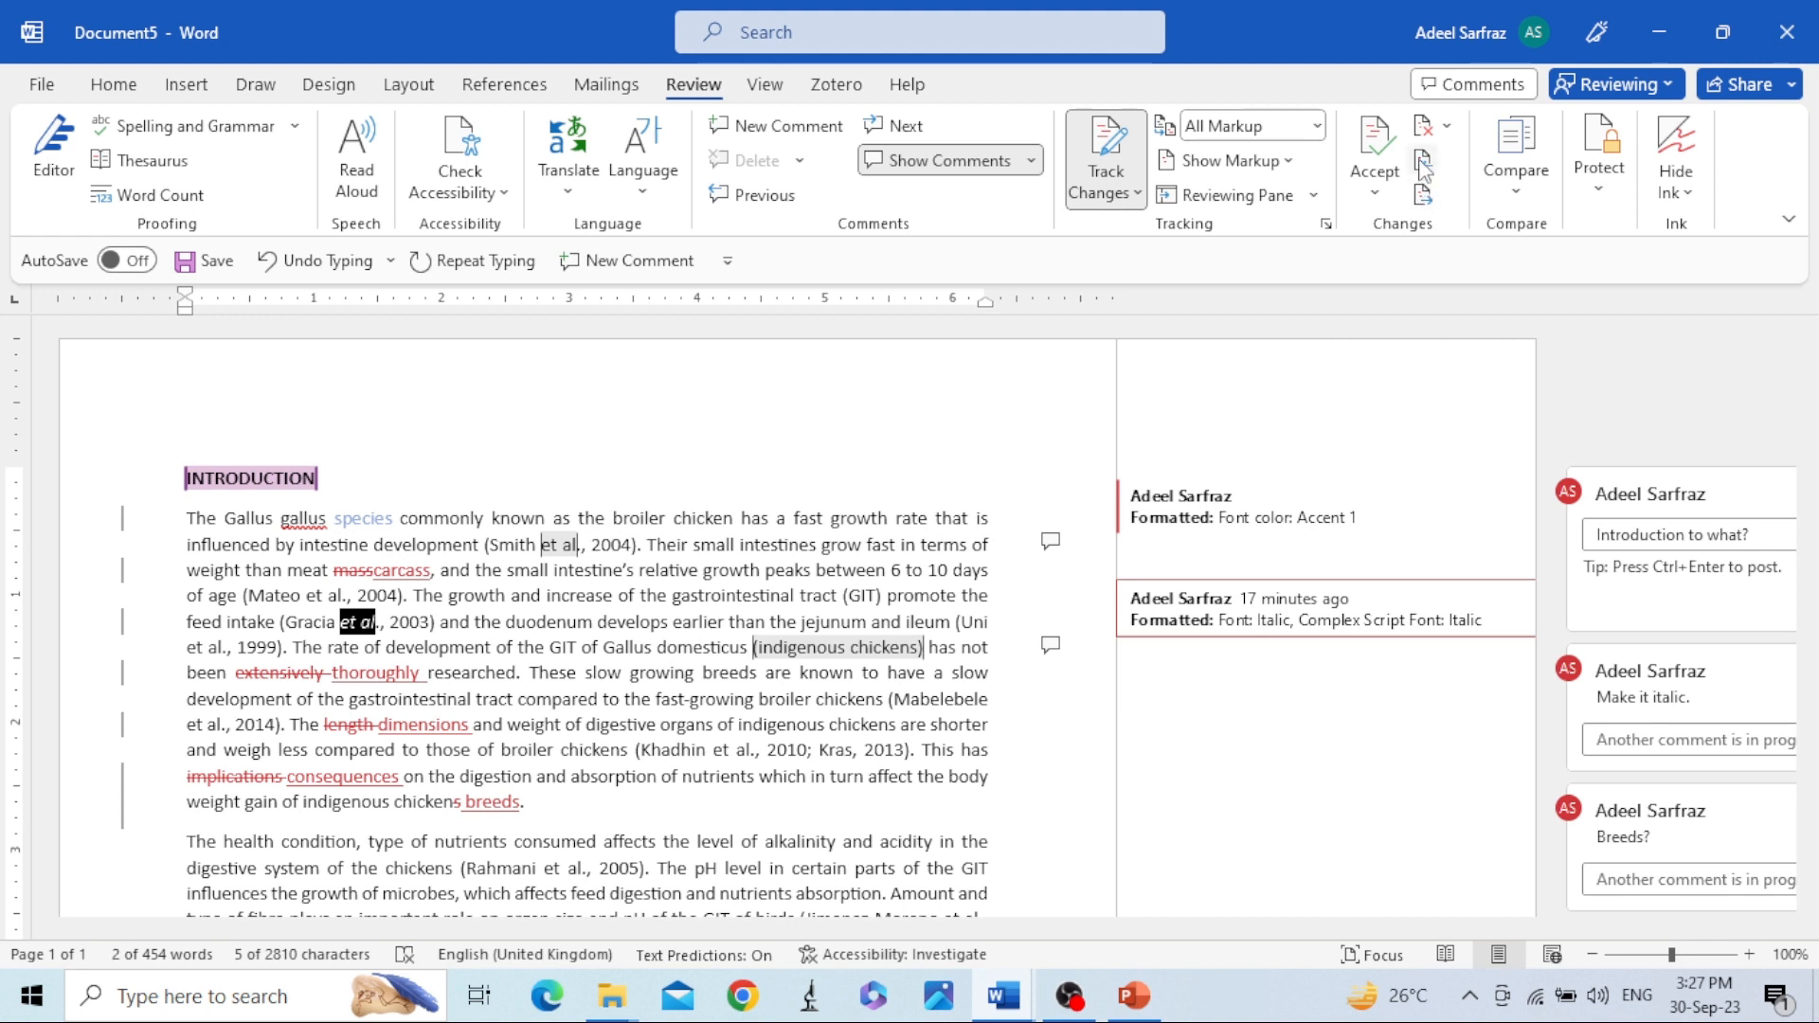
{"action": "left_click", "coordinate": [1424, 165]}
{"action": "left_click", "coordinate": [1424, 165]}
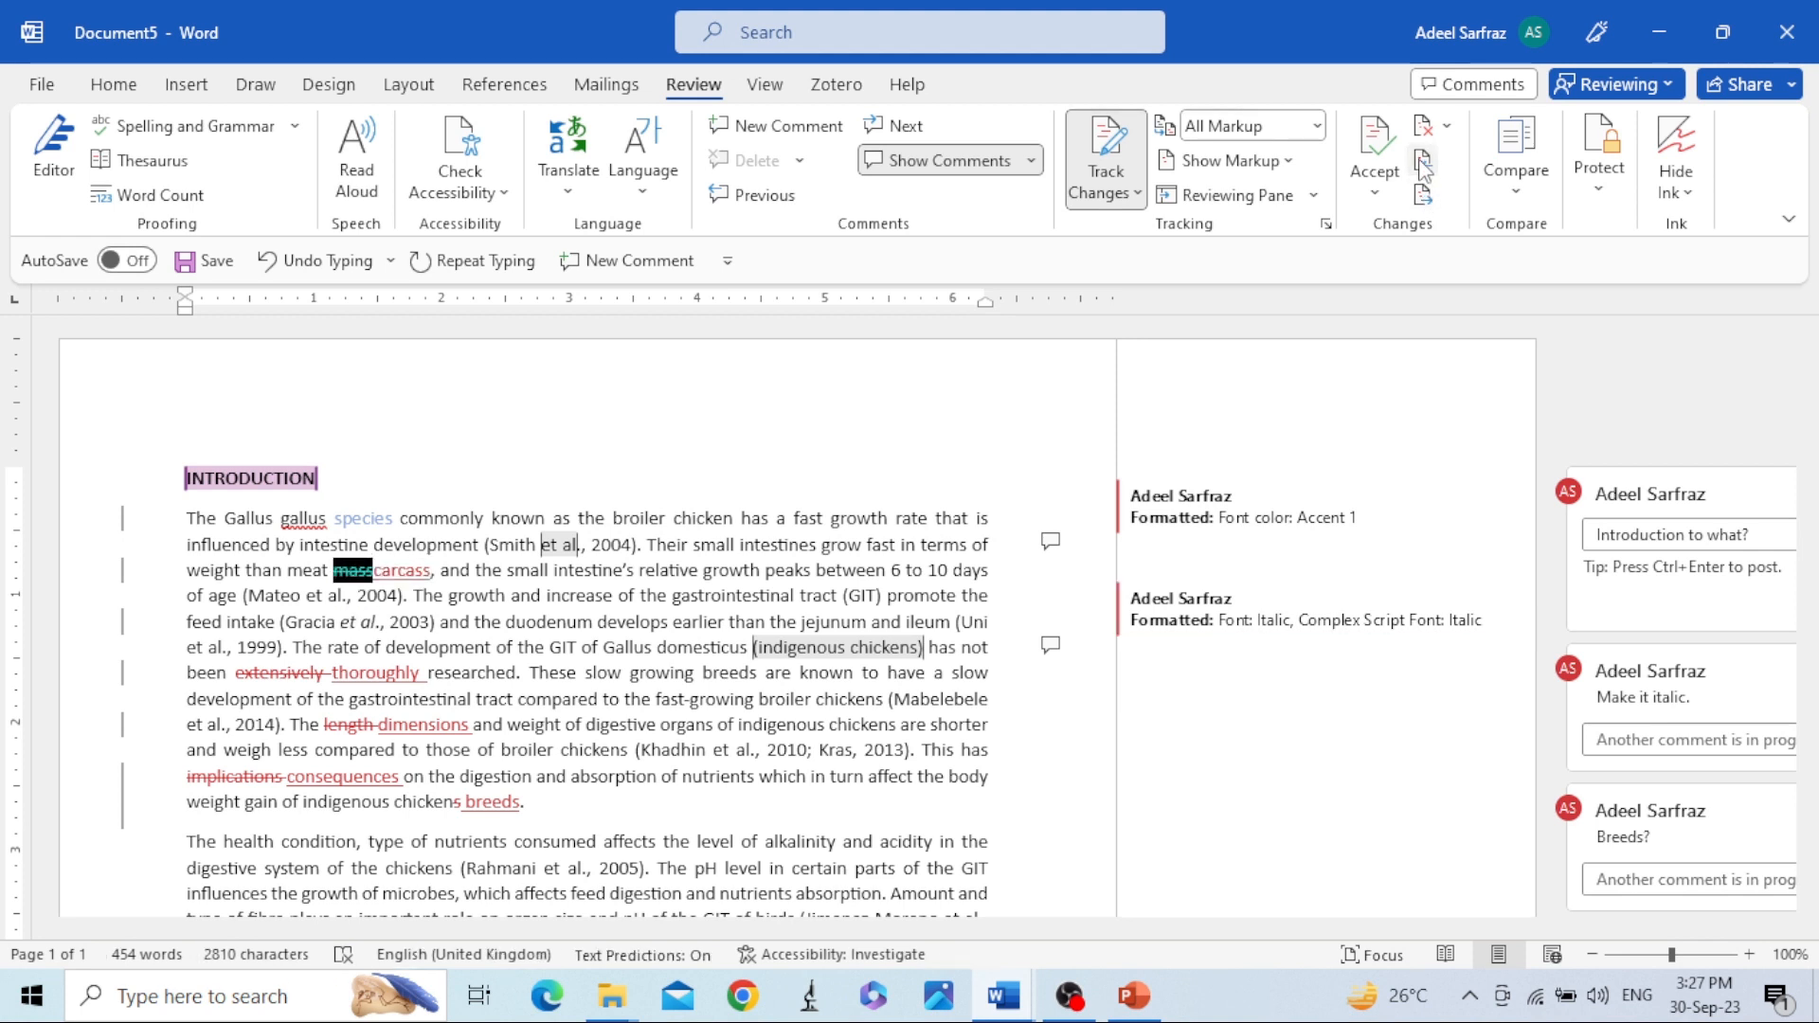
{"action": "left_click", "coordinate": [1424, 166]}
{"action": "left_click", "coordinate": [1424, 169]}
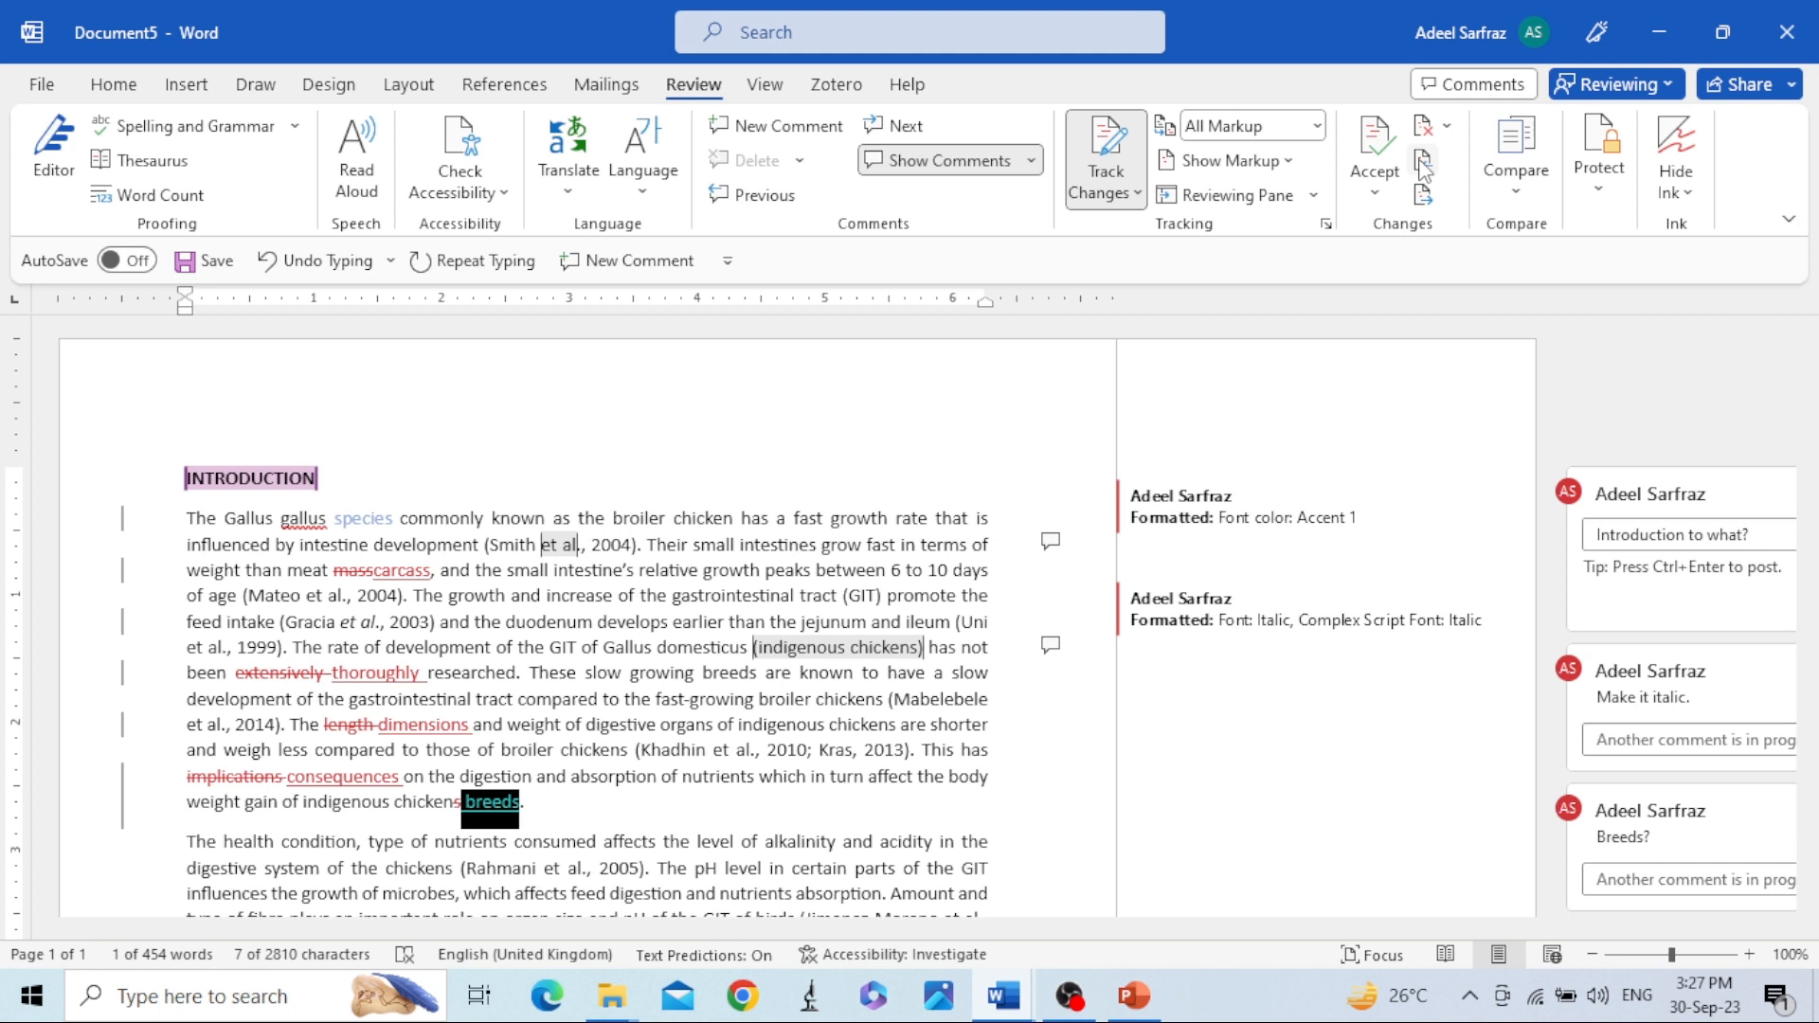
{"action": "left_click", "coordinate": [1424, 196]}
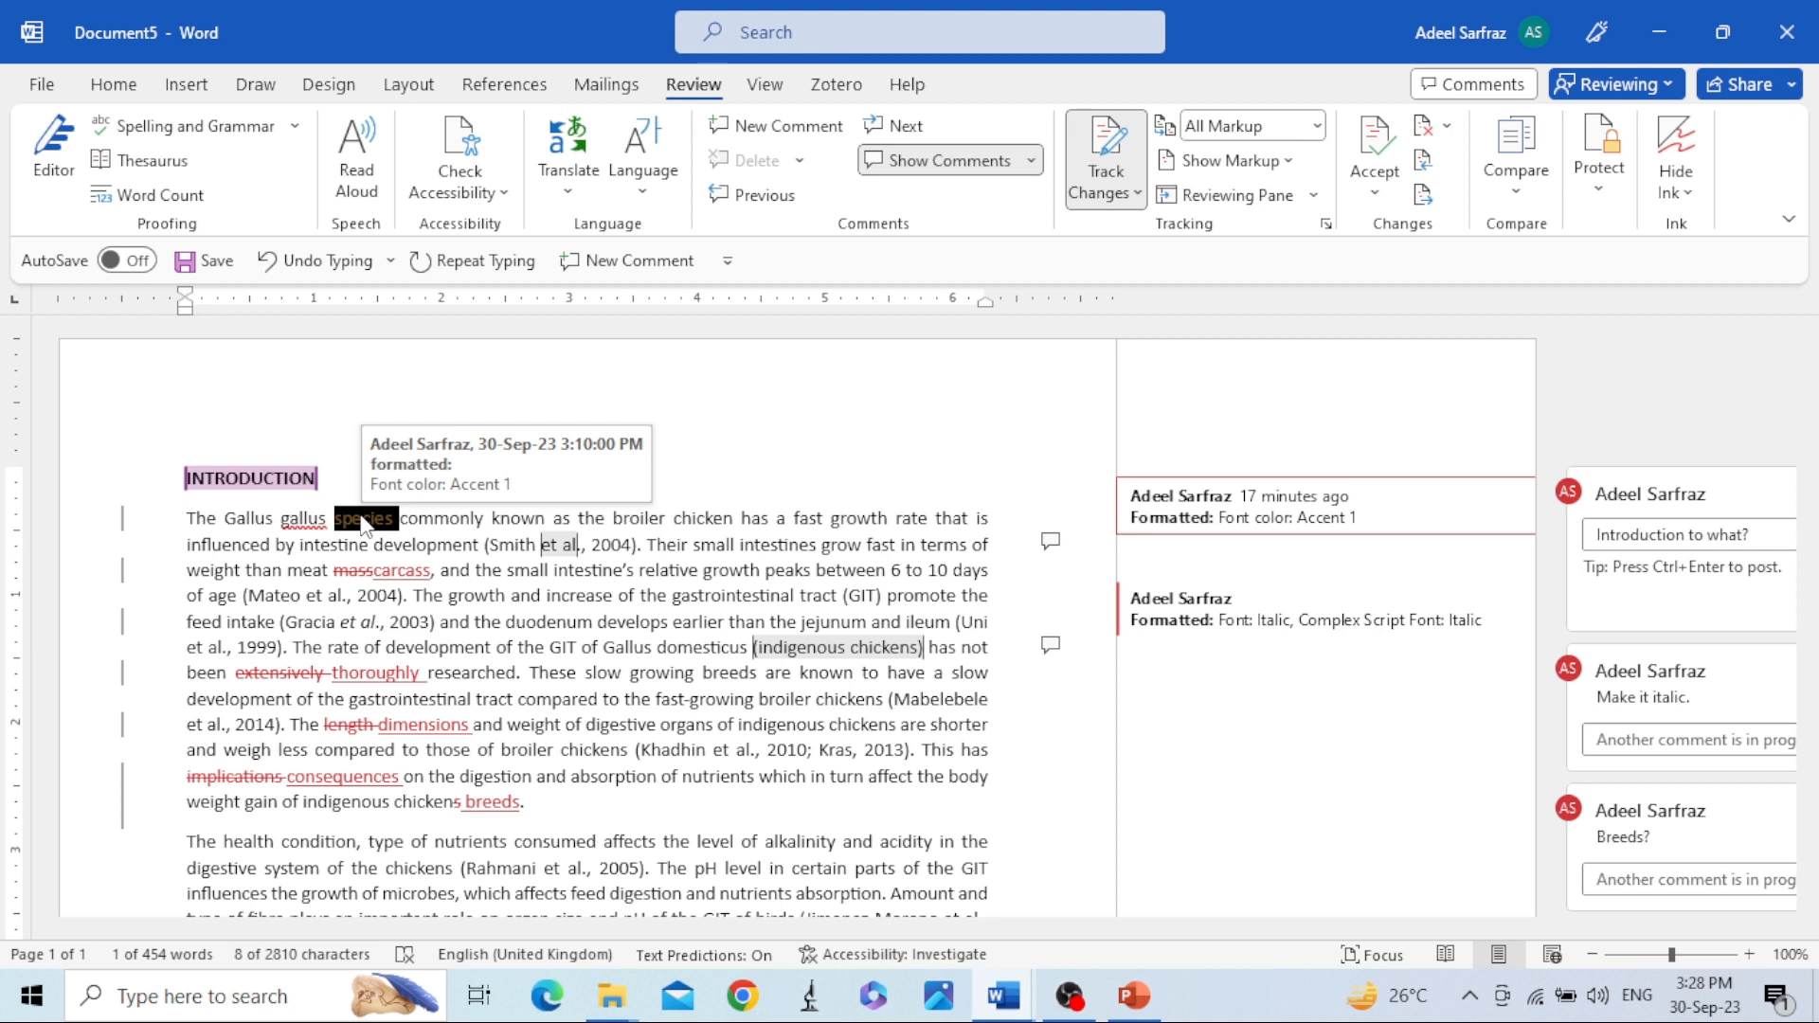
Reject the font color change on "species" and accept both the deletion of "mass" and the insertion of "carcass"
{"action": "left_click", "coordinate": [1447, 132]}
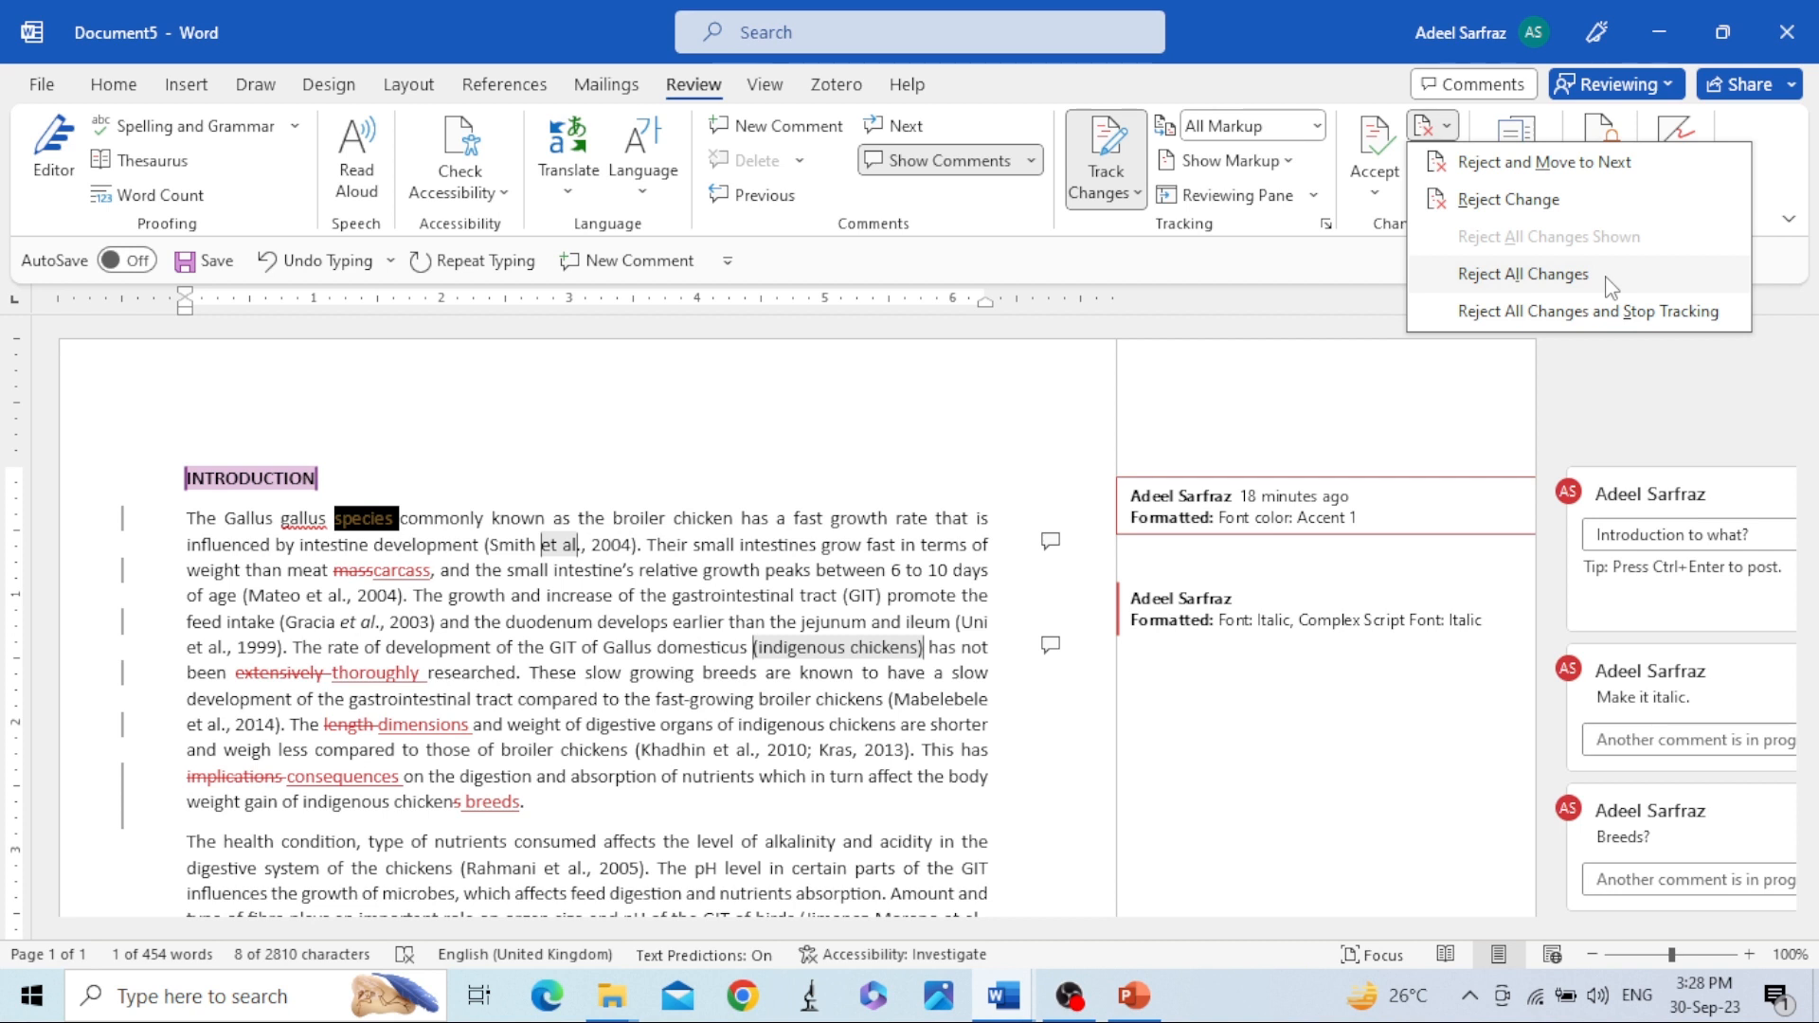
{"action": "left_click", "coordinate": [1548, 176]}
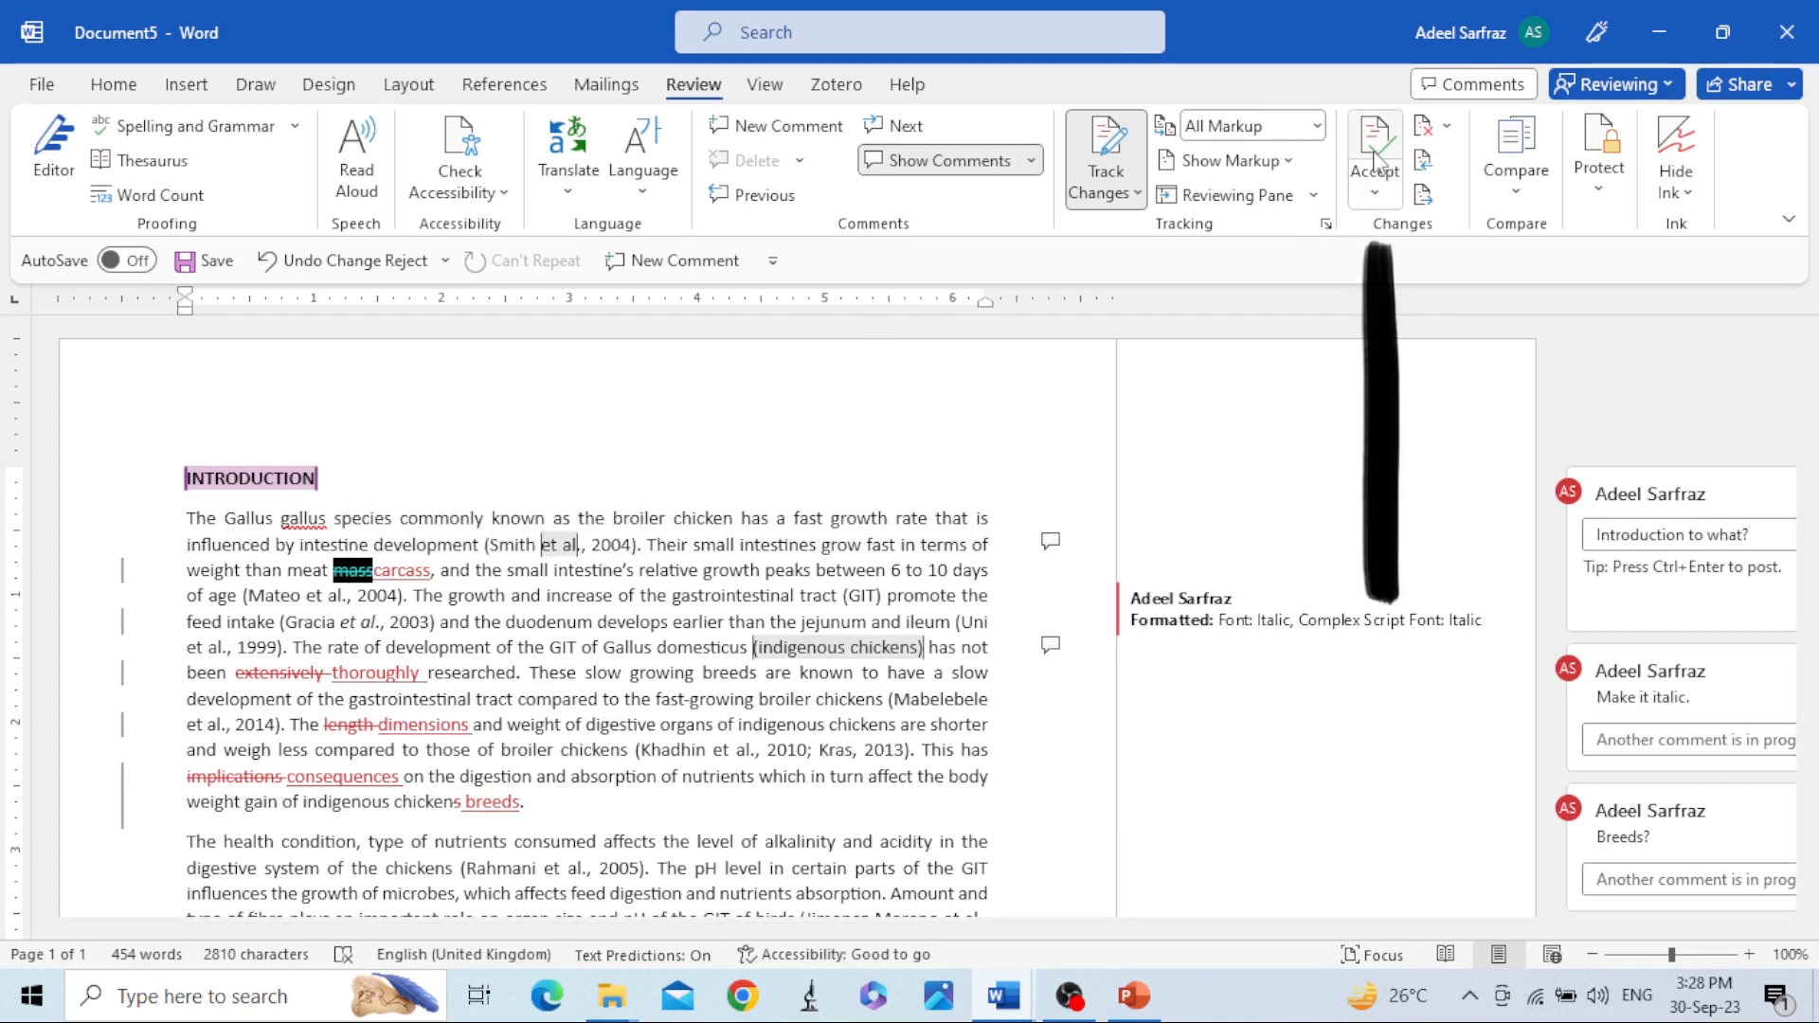
{"action": "left_click", "coordinate": [1375, 193]}
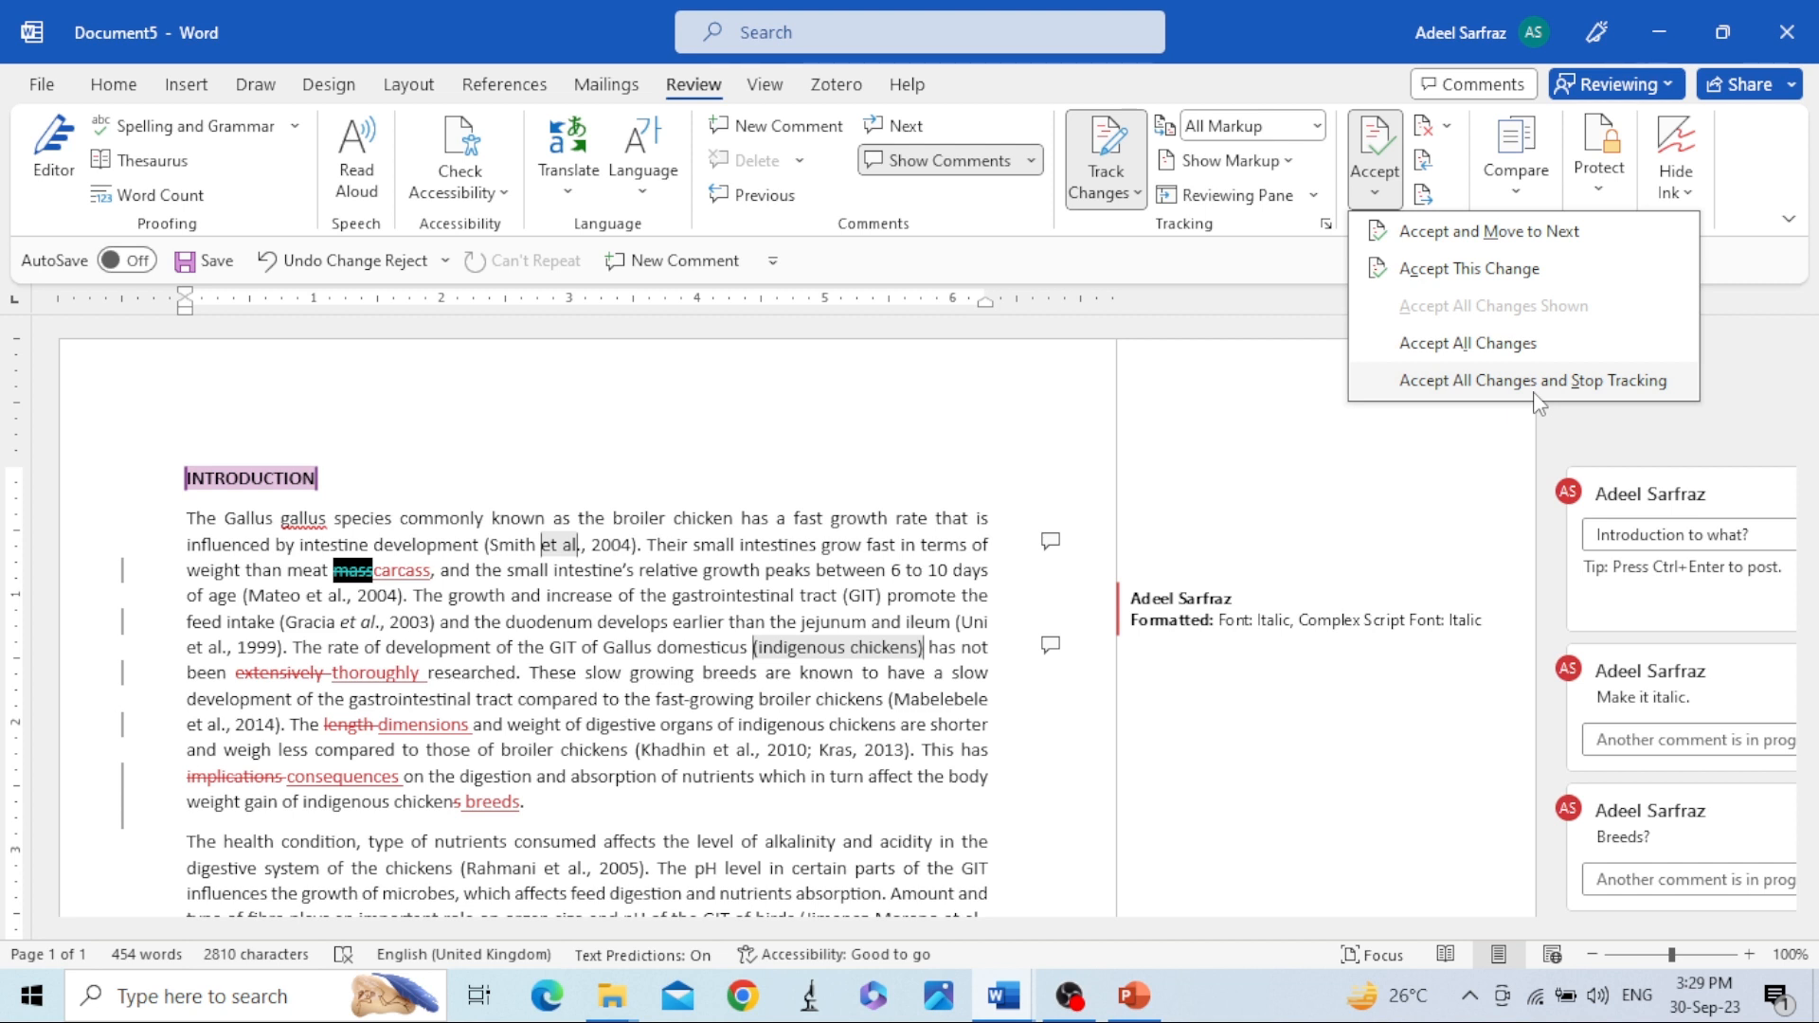
{"action": "left_click", "coordinate": [1500, 231]}
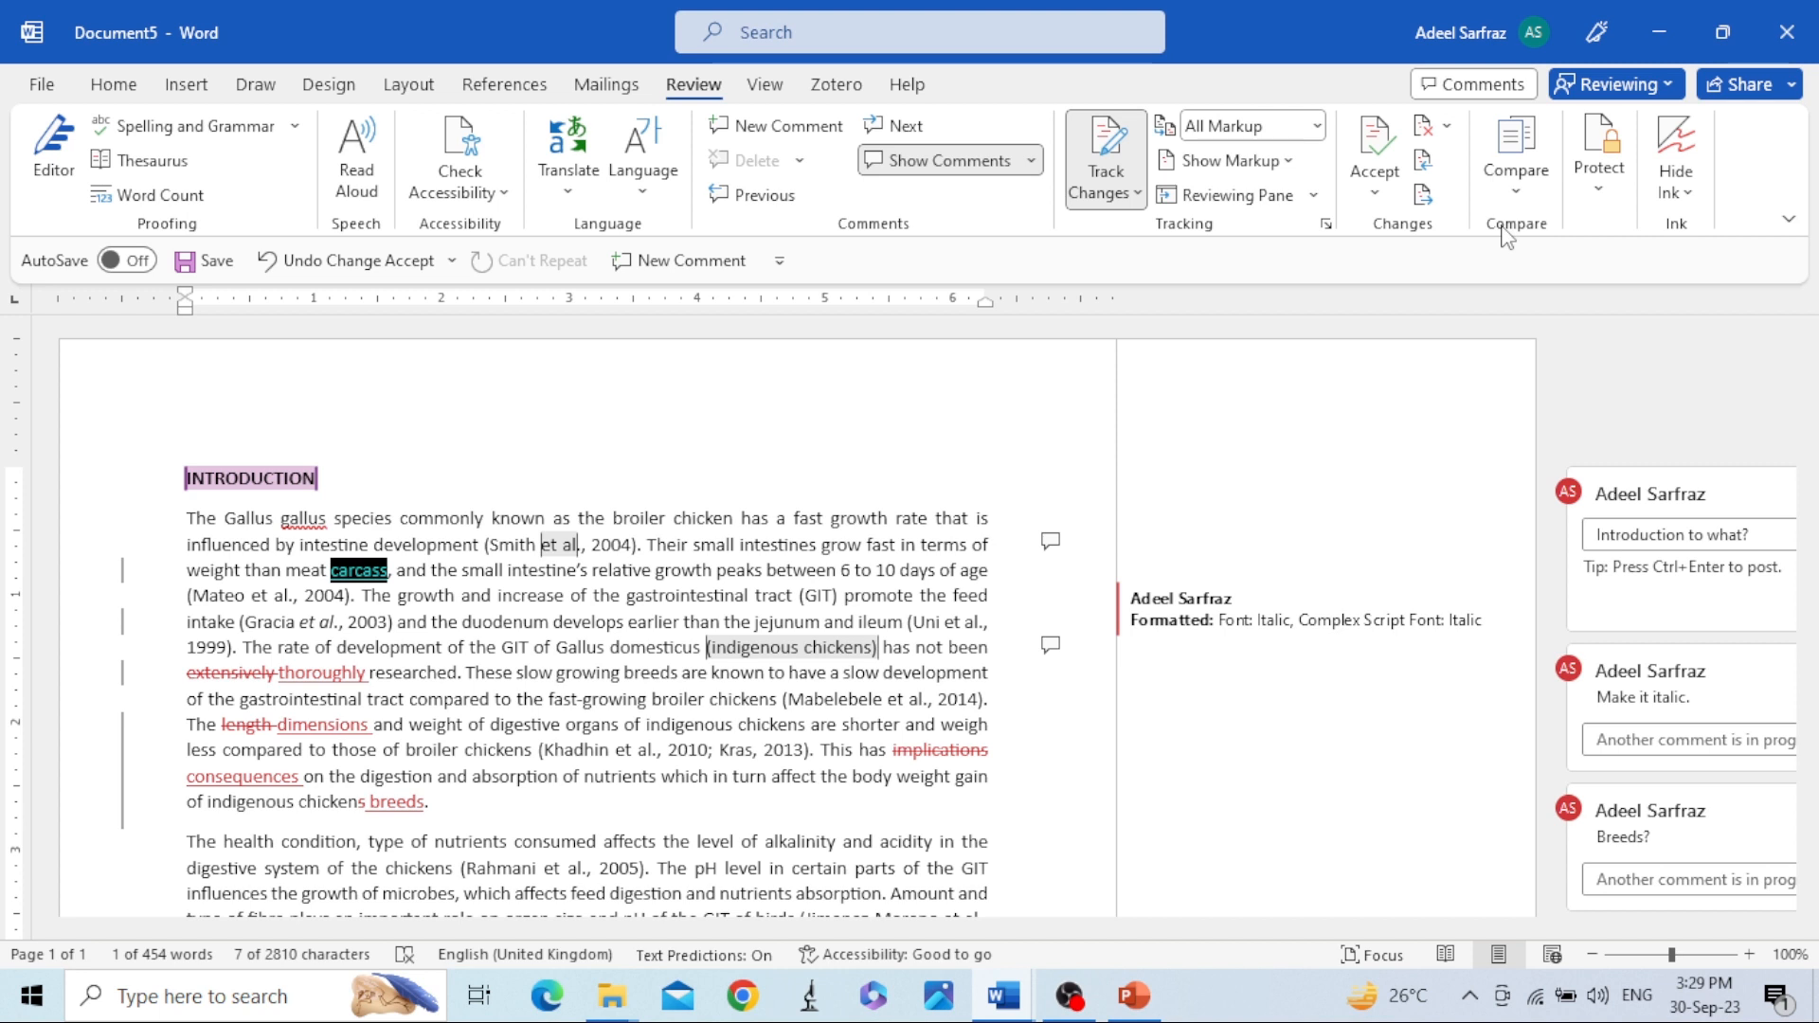
{"action": "left_click", "coordinate": [1376, 138]}
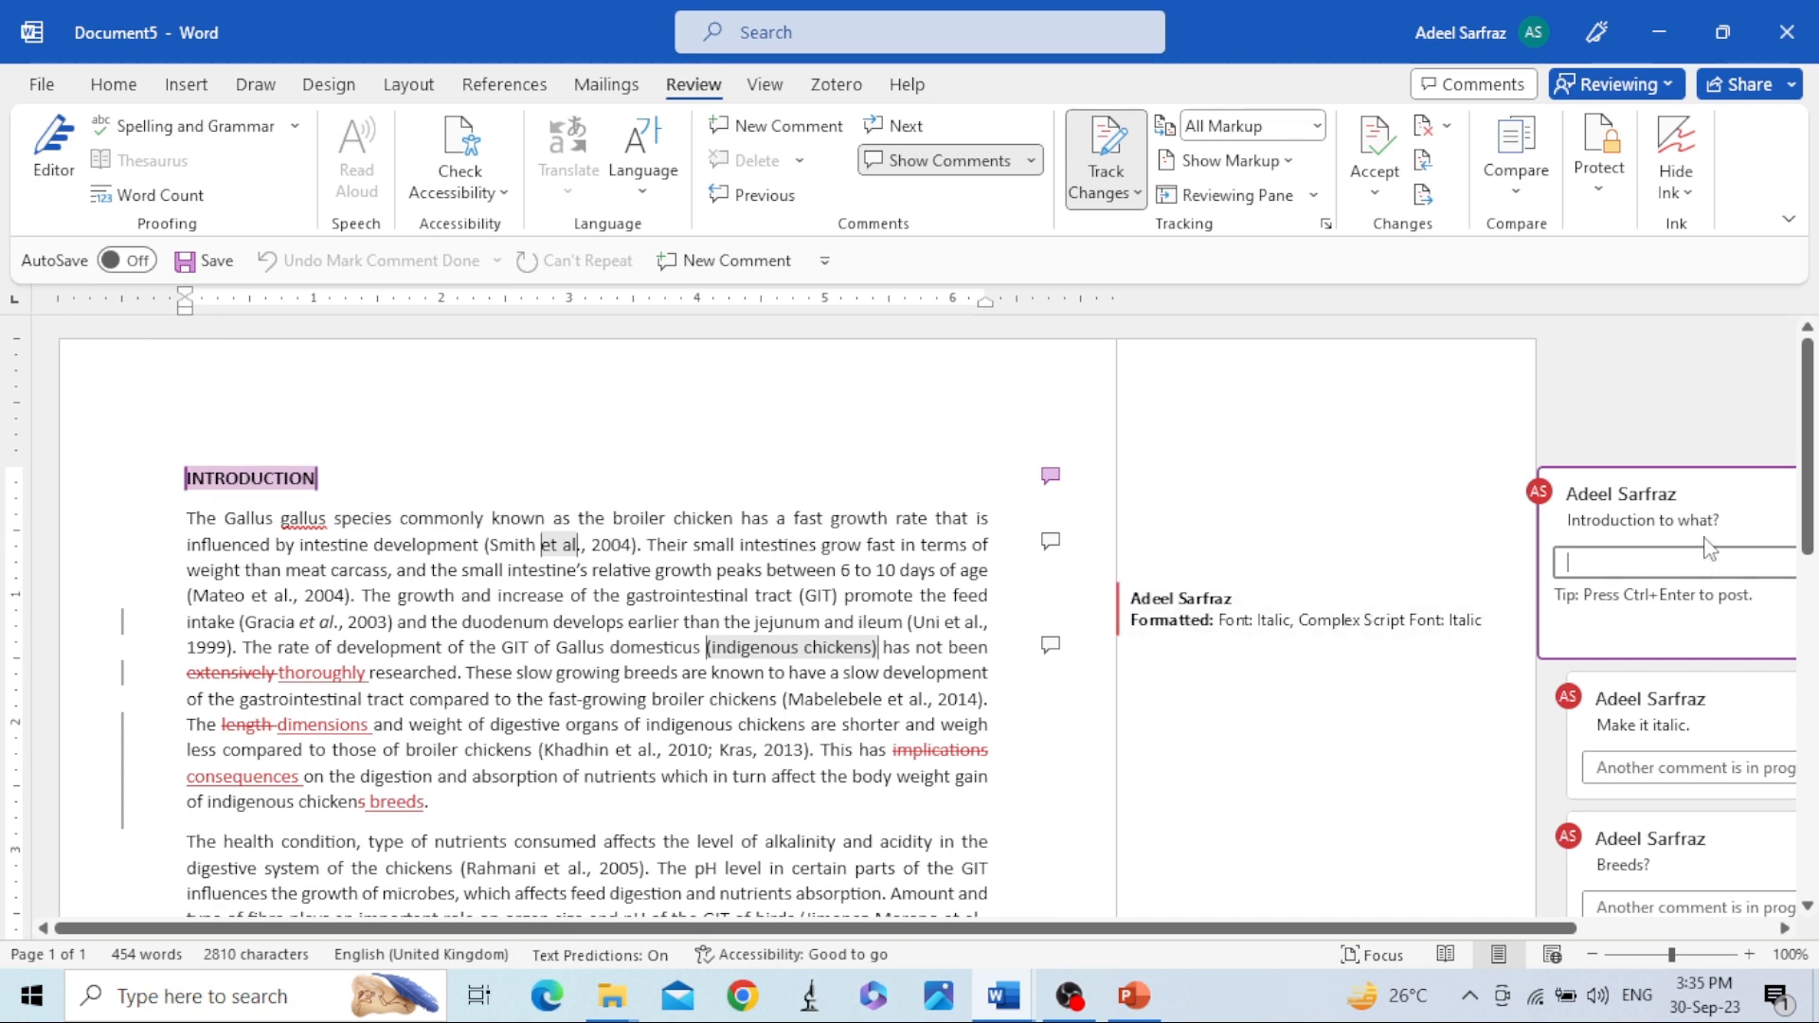
Reply "Done." to the "Make it italic." comment
{"action": "scroll", "coordinate": [1708, 549], "scroll_direction": "right", "scroll_amount": 3}
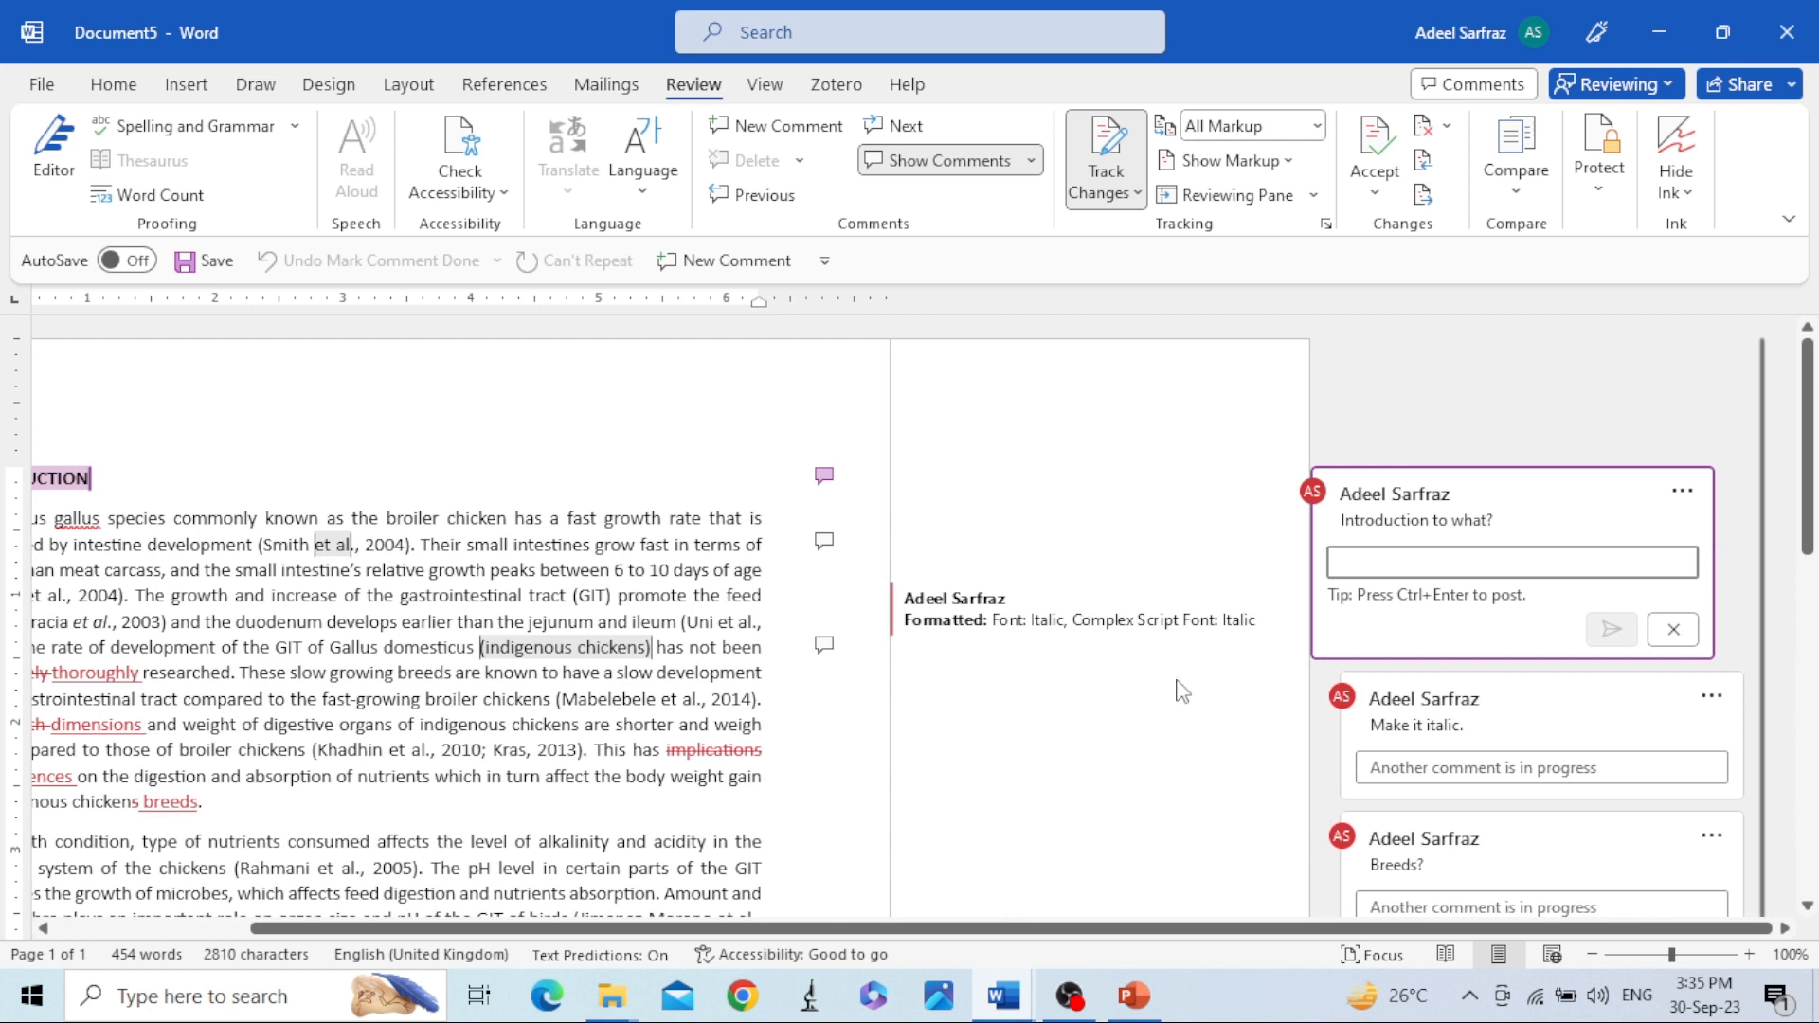
{"action": "left_click", "coordinate": [668, 671]}
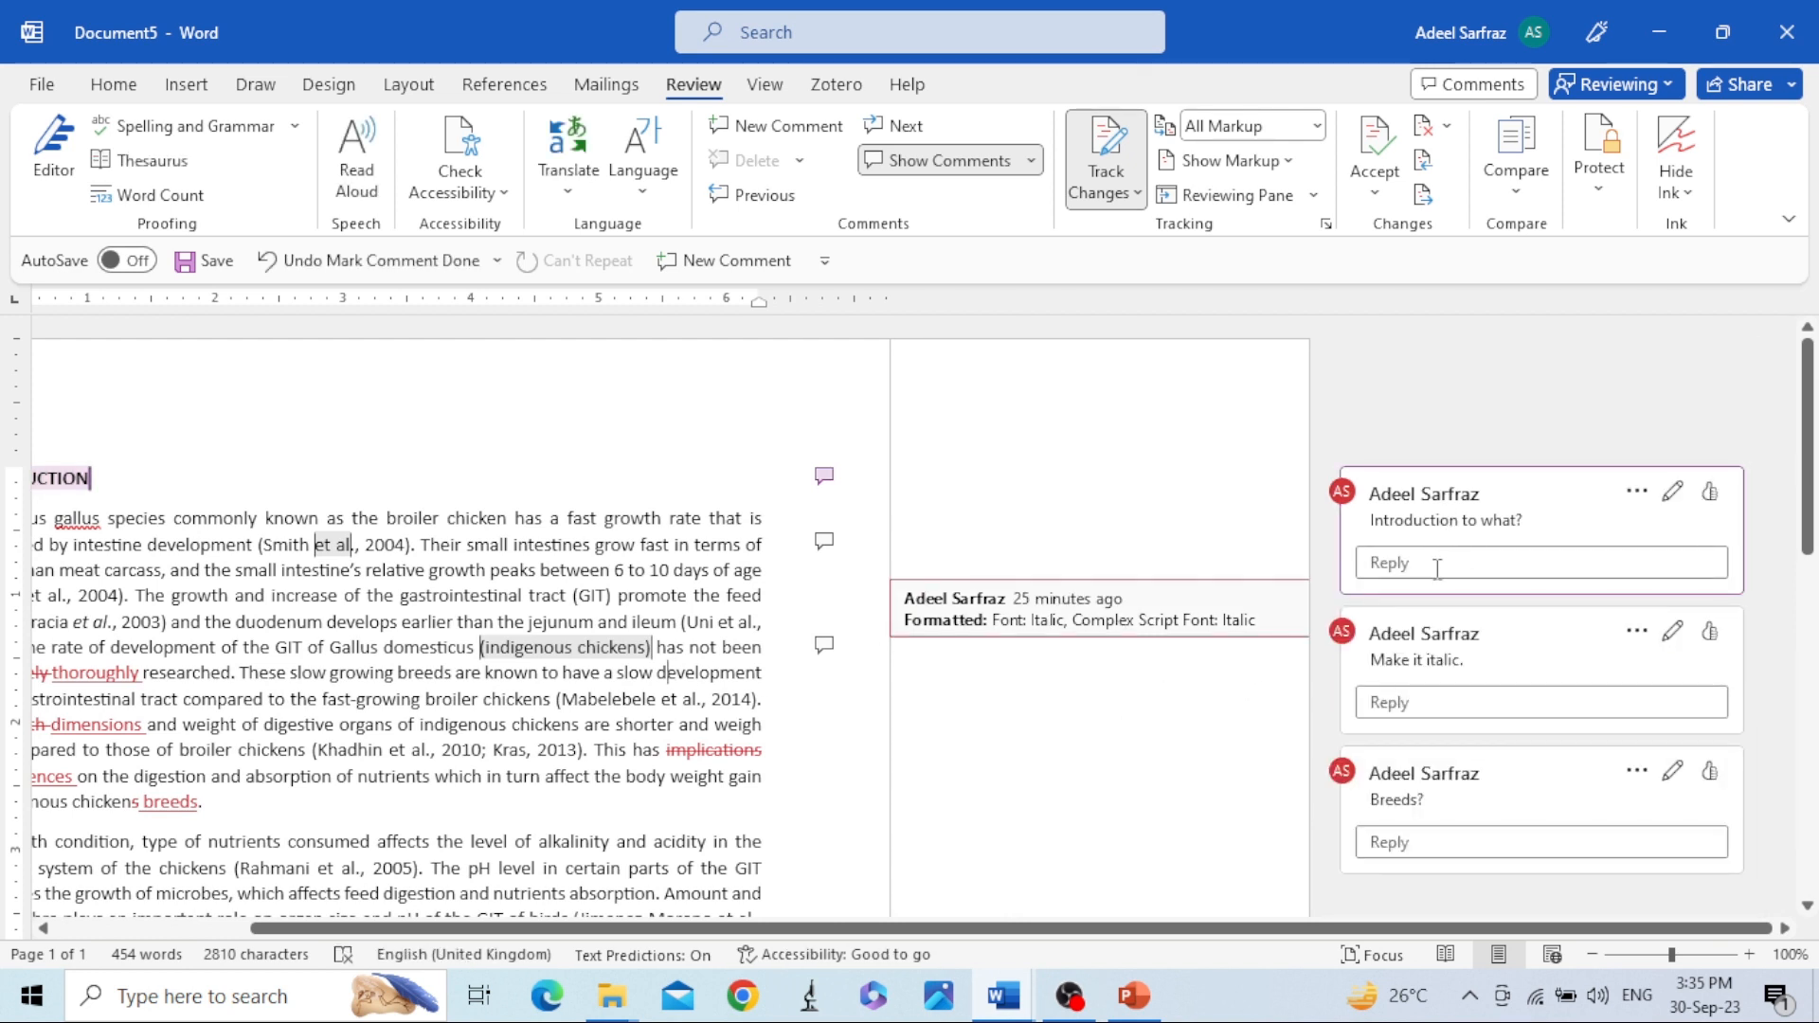
{"action": "left_click", "coordinate": [1400, 667]}
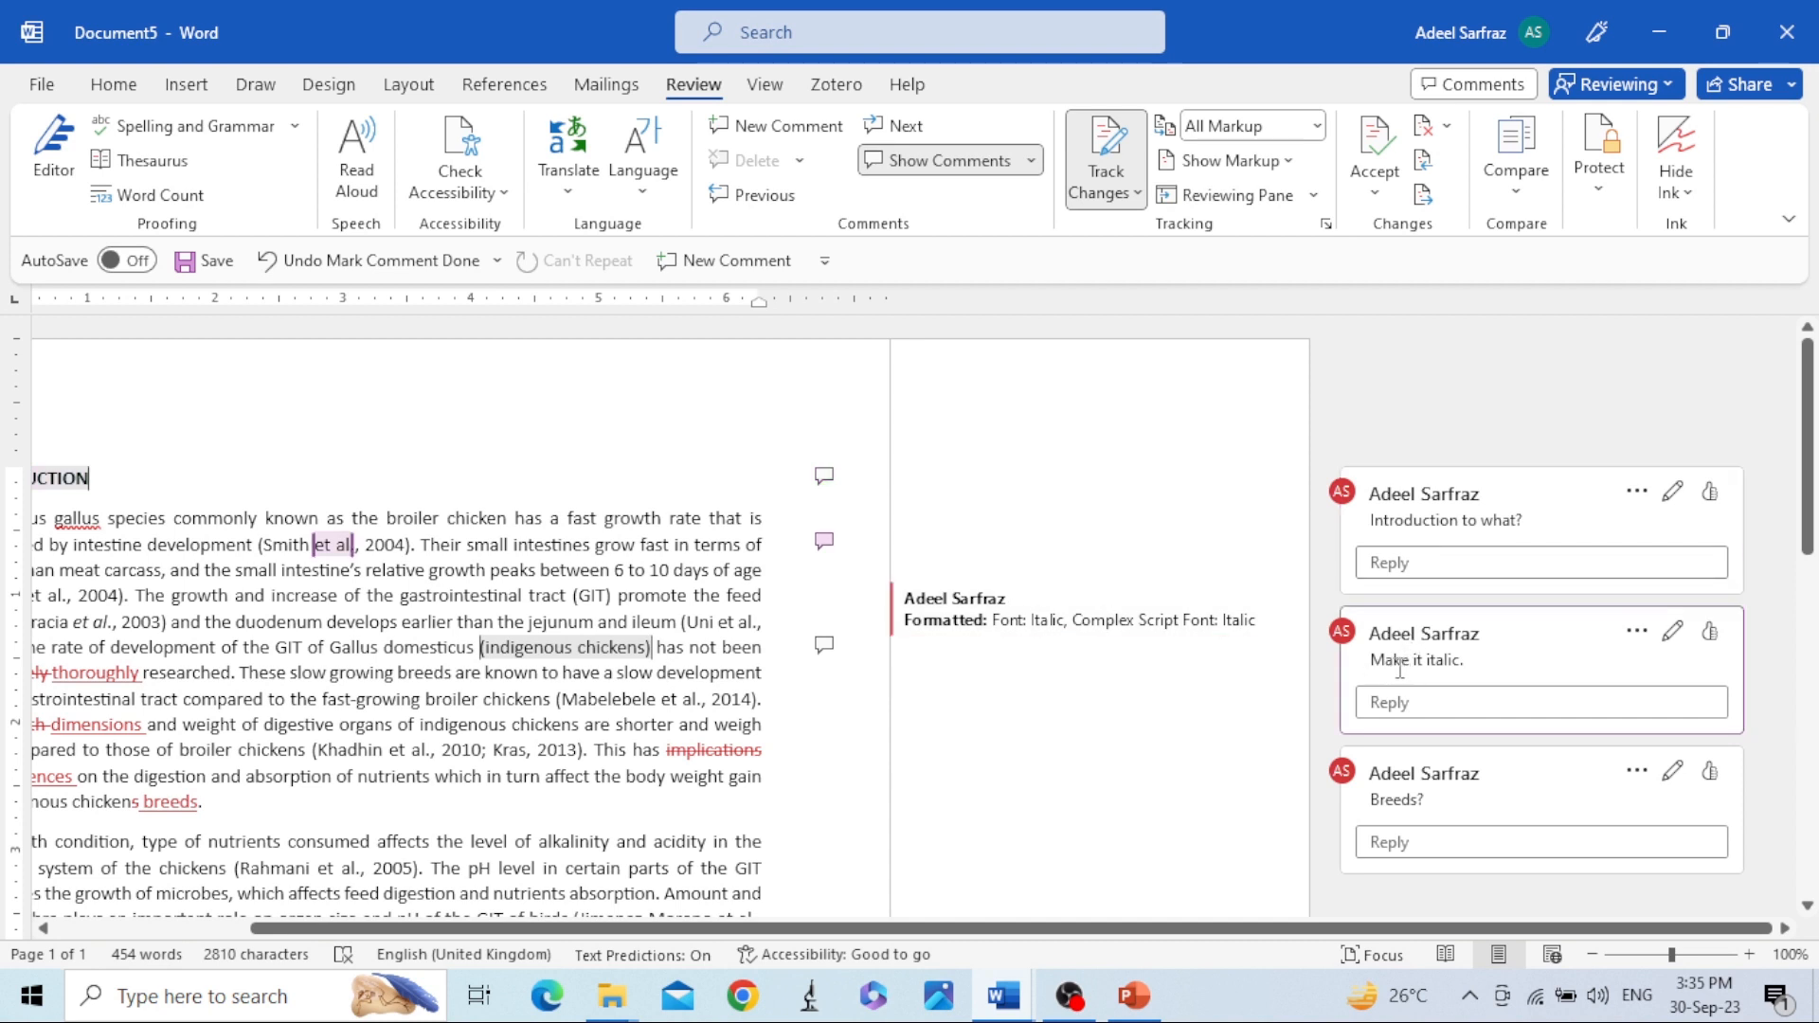
{"action": "left_click", "coordinate": [1434, 701]}
{"action": "type", "text": "Don "}
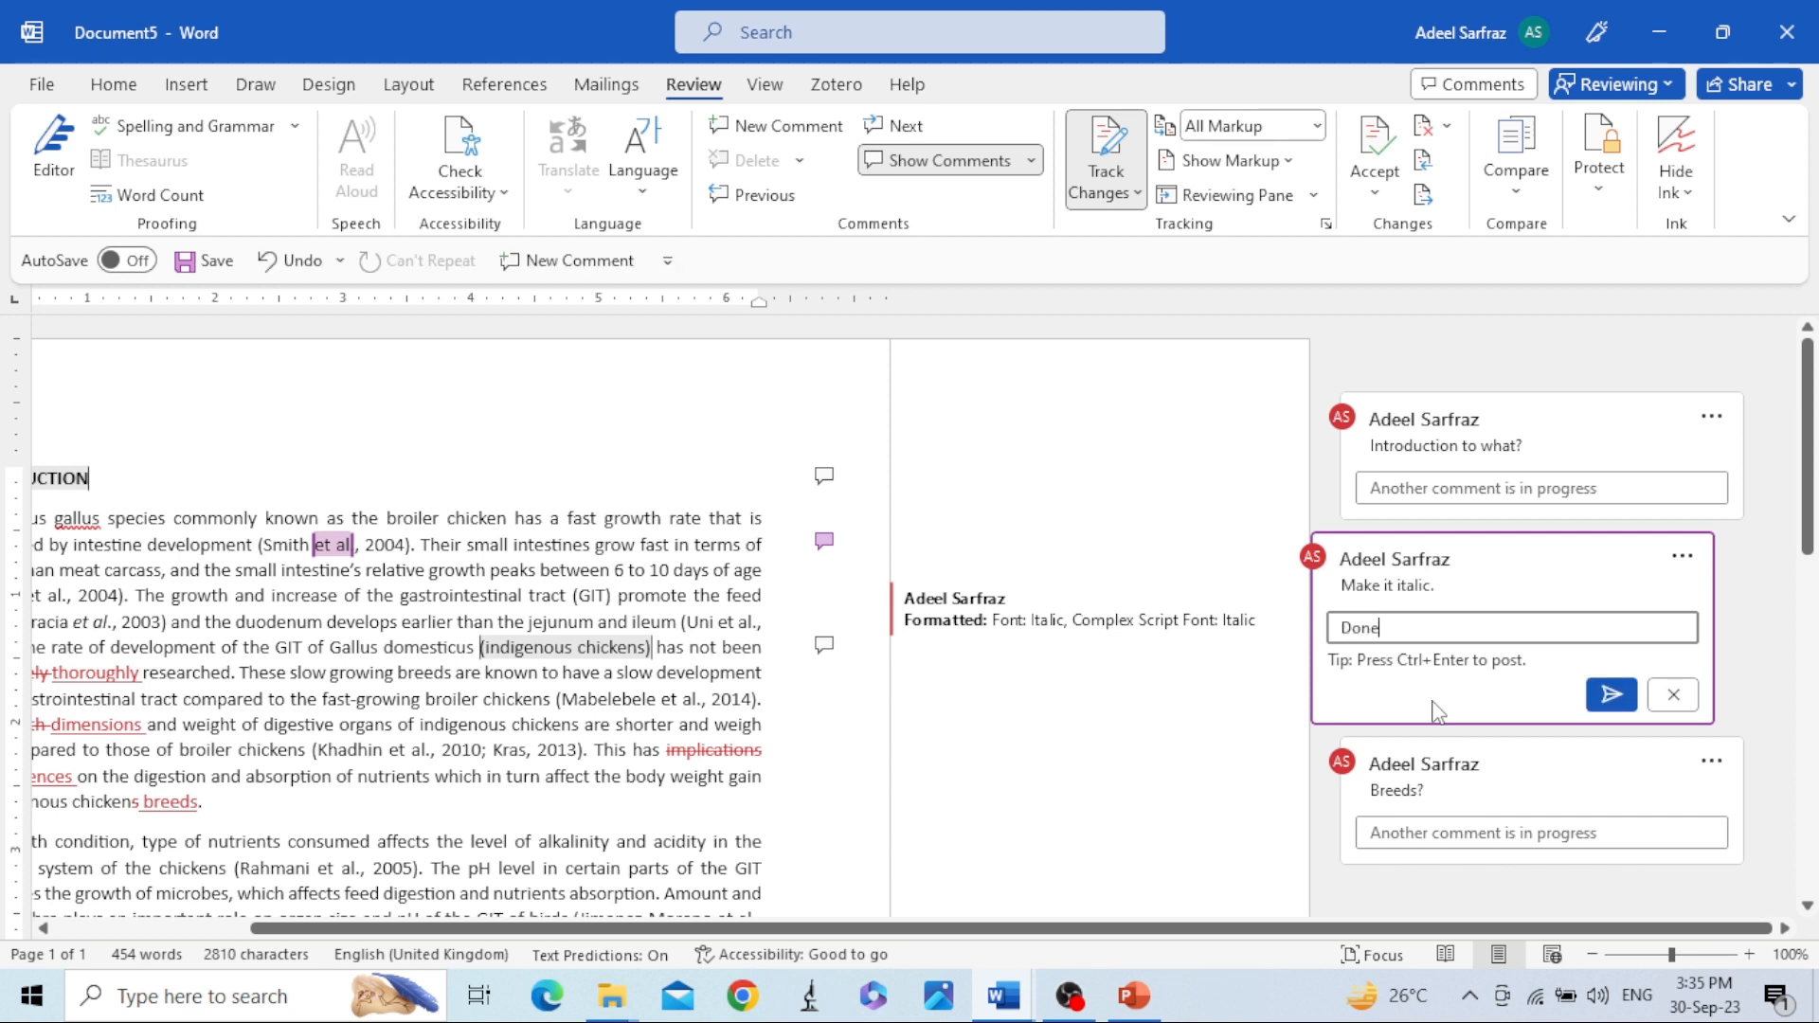
{"action": "type", "text": "."}
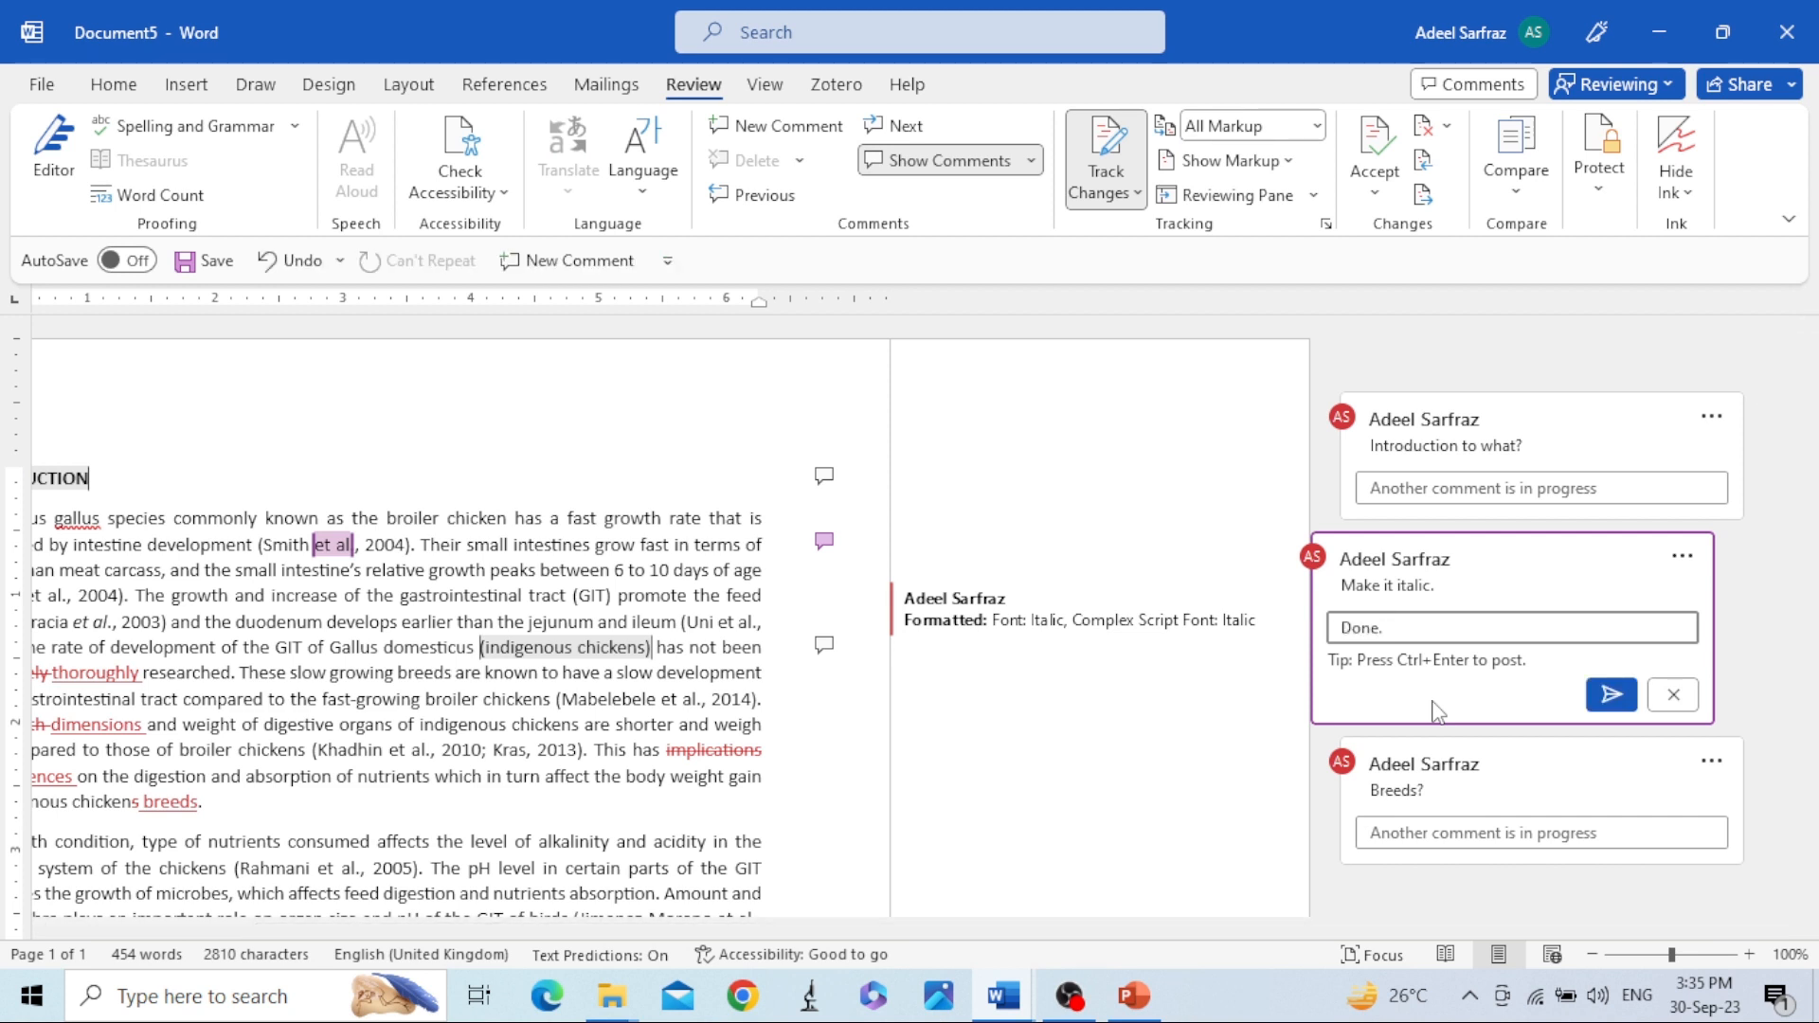
{"action": "left_click", "coordinate": [1610, 694]}
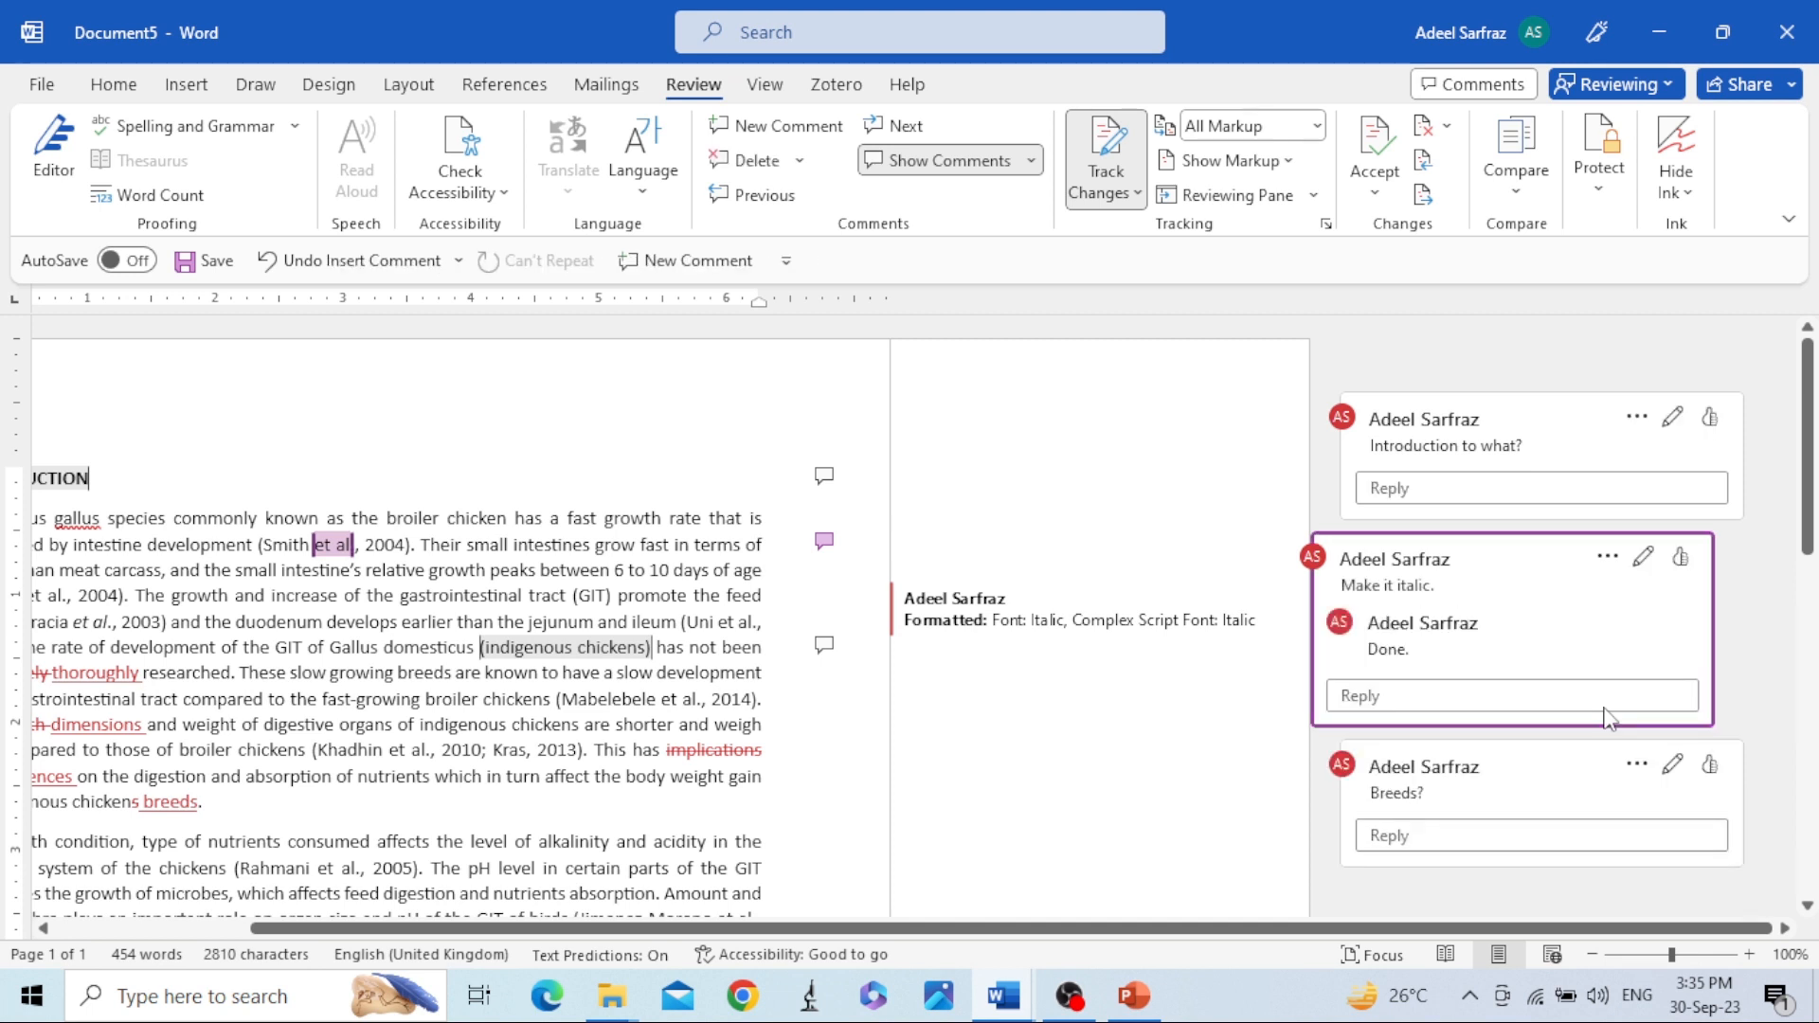
Delete the "Introduction to what?" comment thread and resolve the "Breeds?" thread
{"action": "left_click", "coordinate": [1637, 417]}
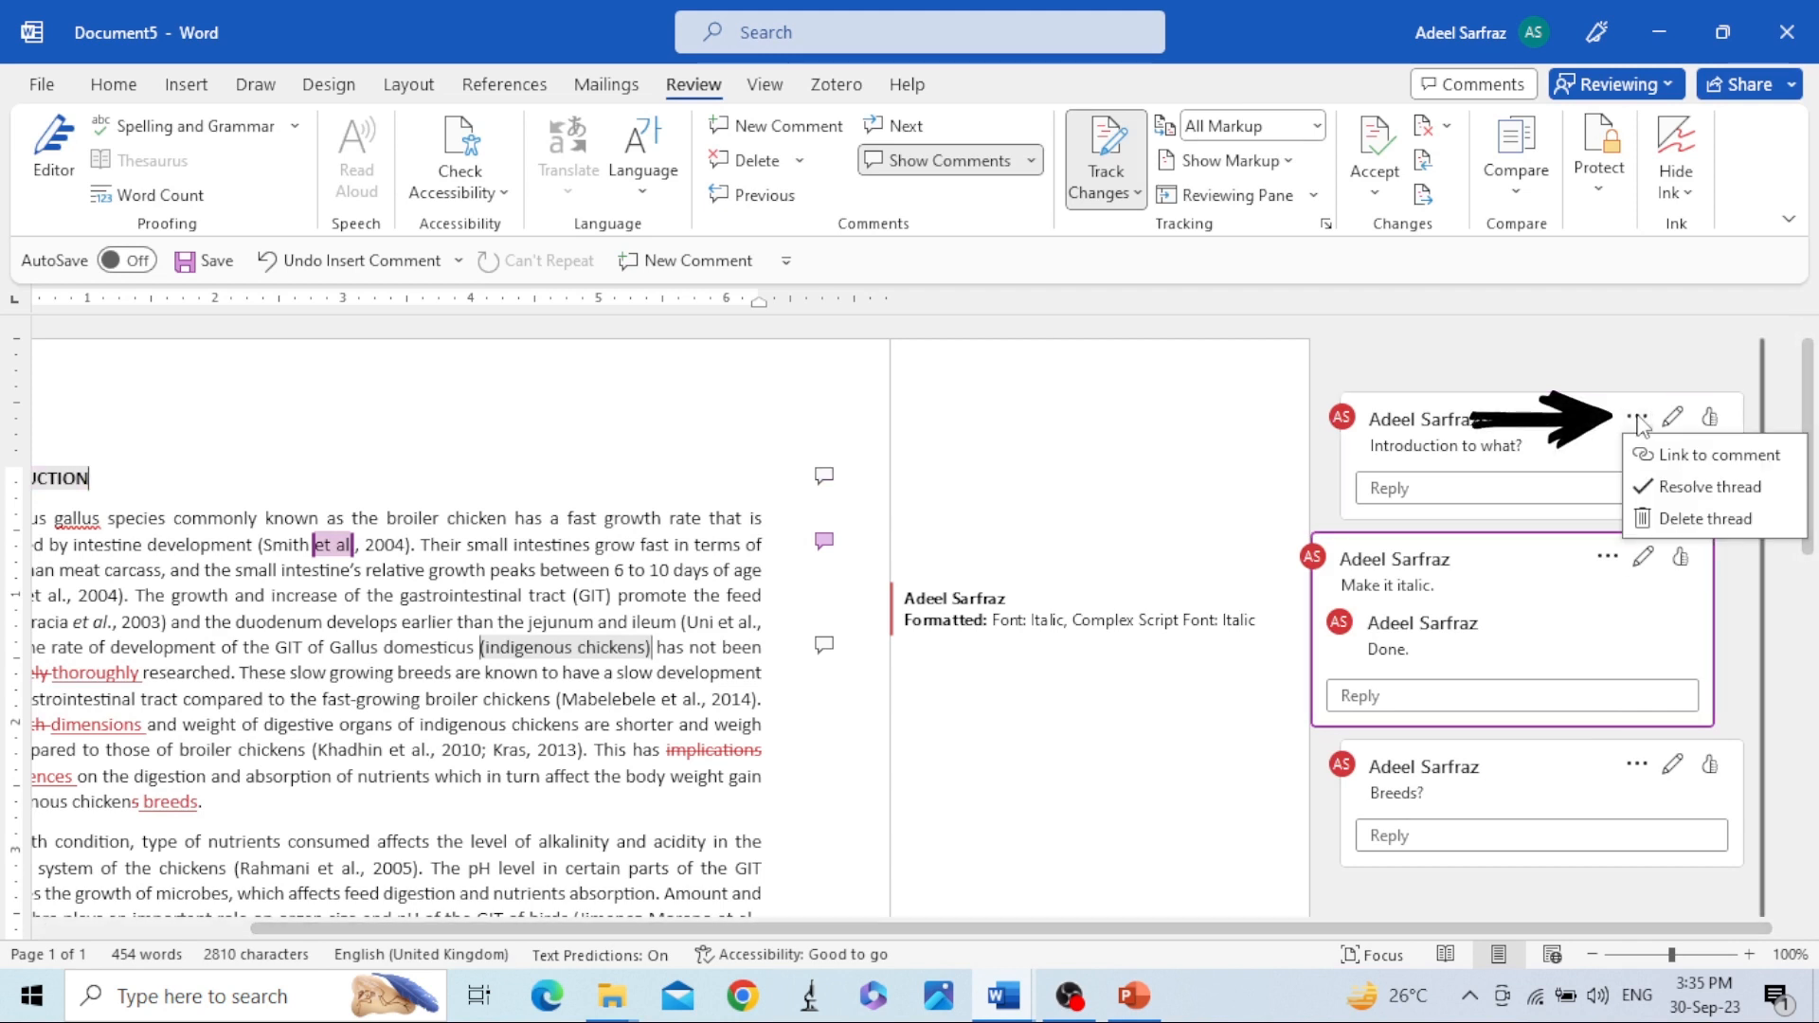
{"action": "left_click", "coordinate": [1669, 519]}
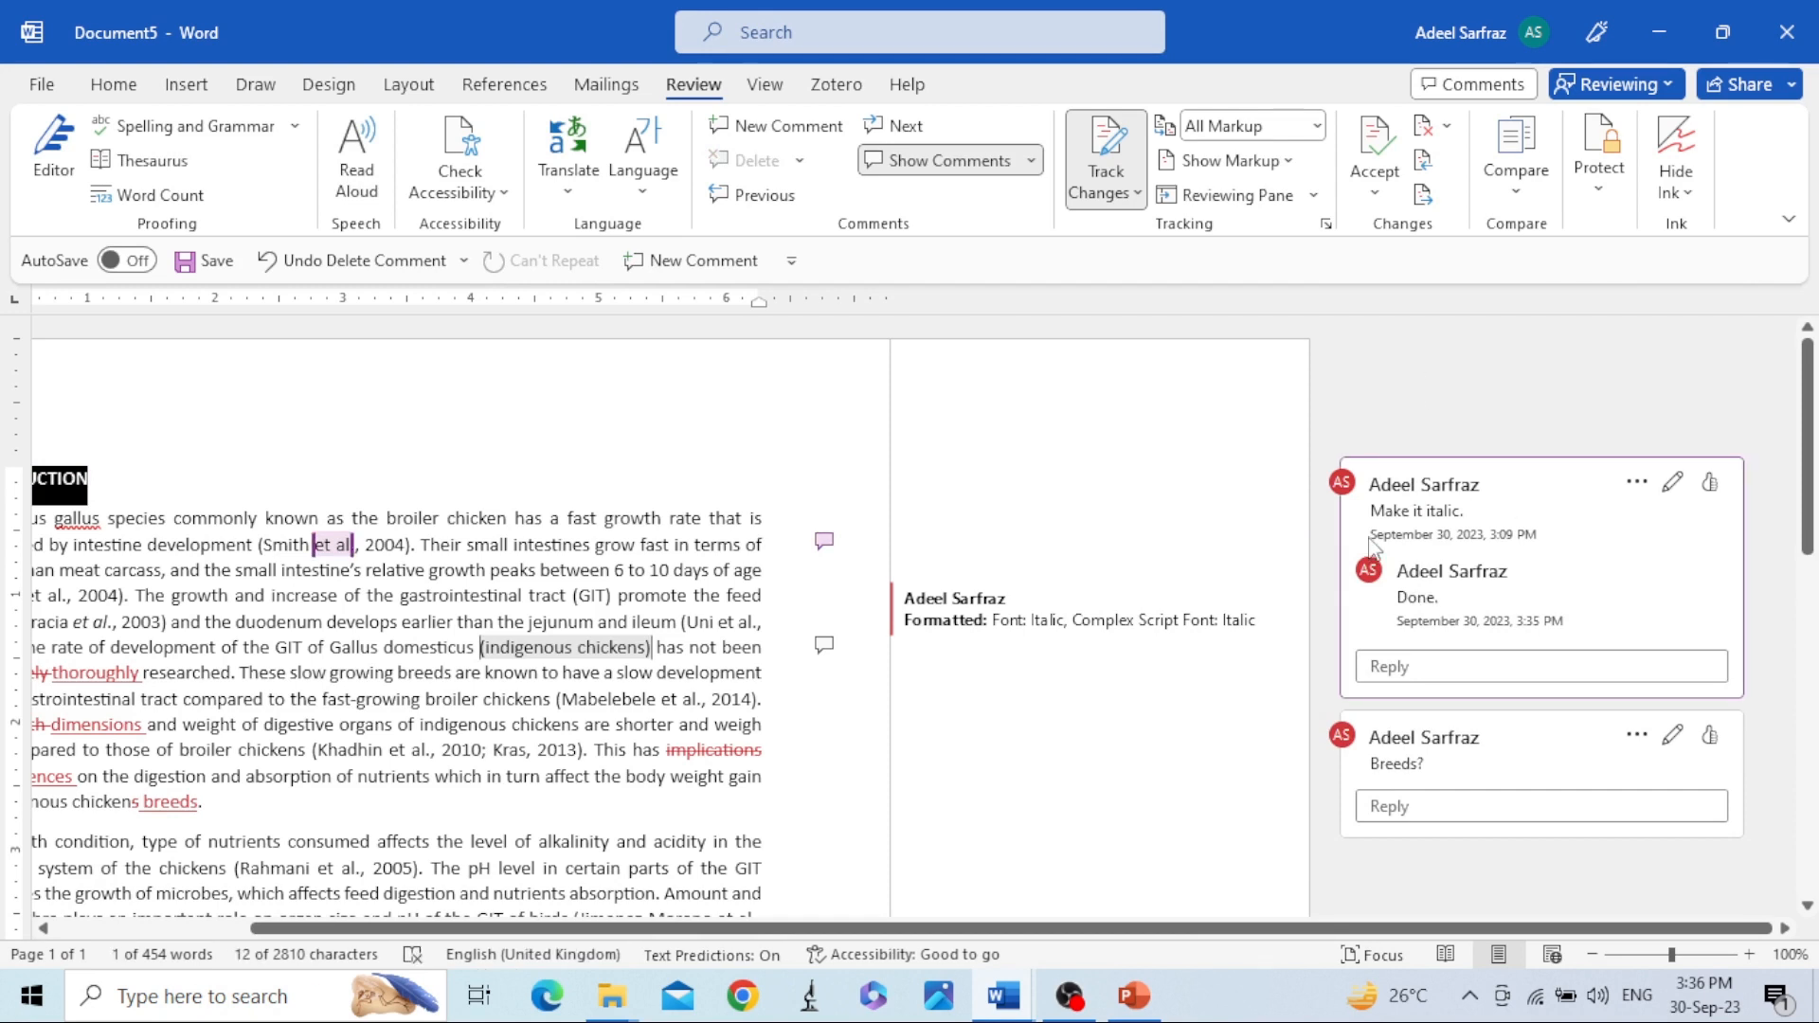
{"action": "left_click", "coordinate": [1636, 736]}
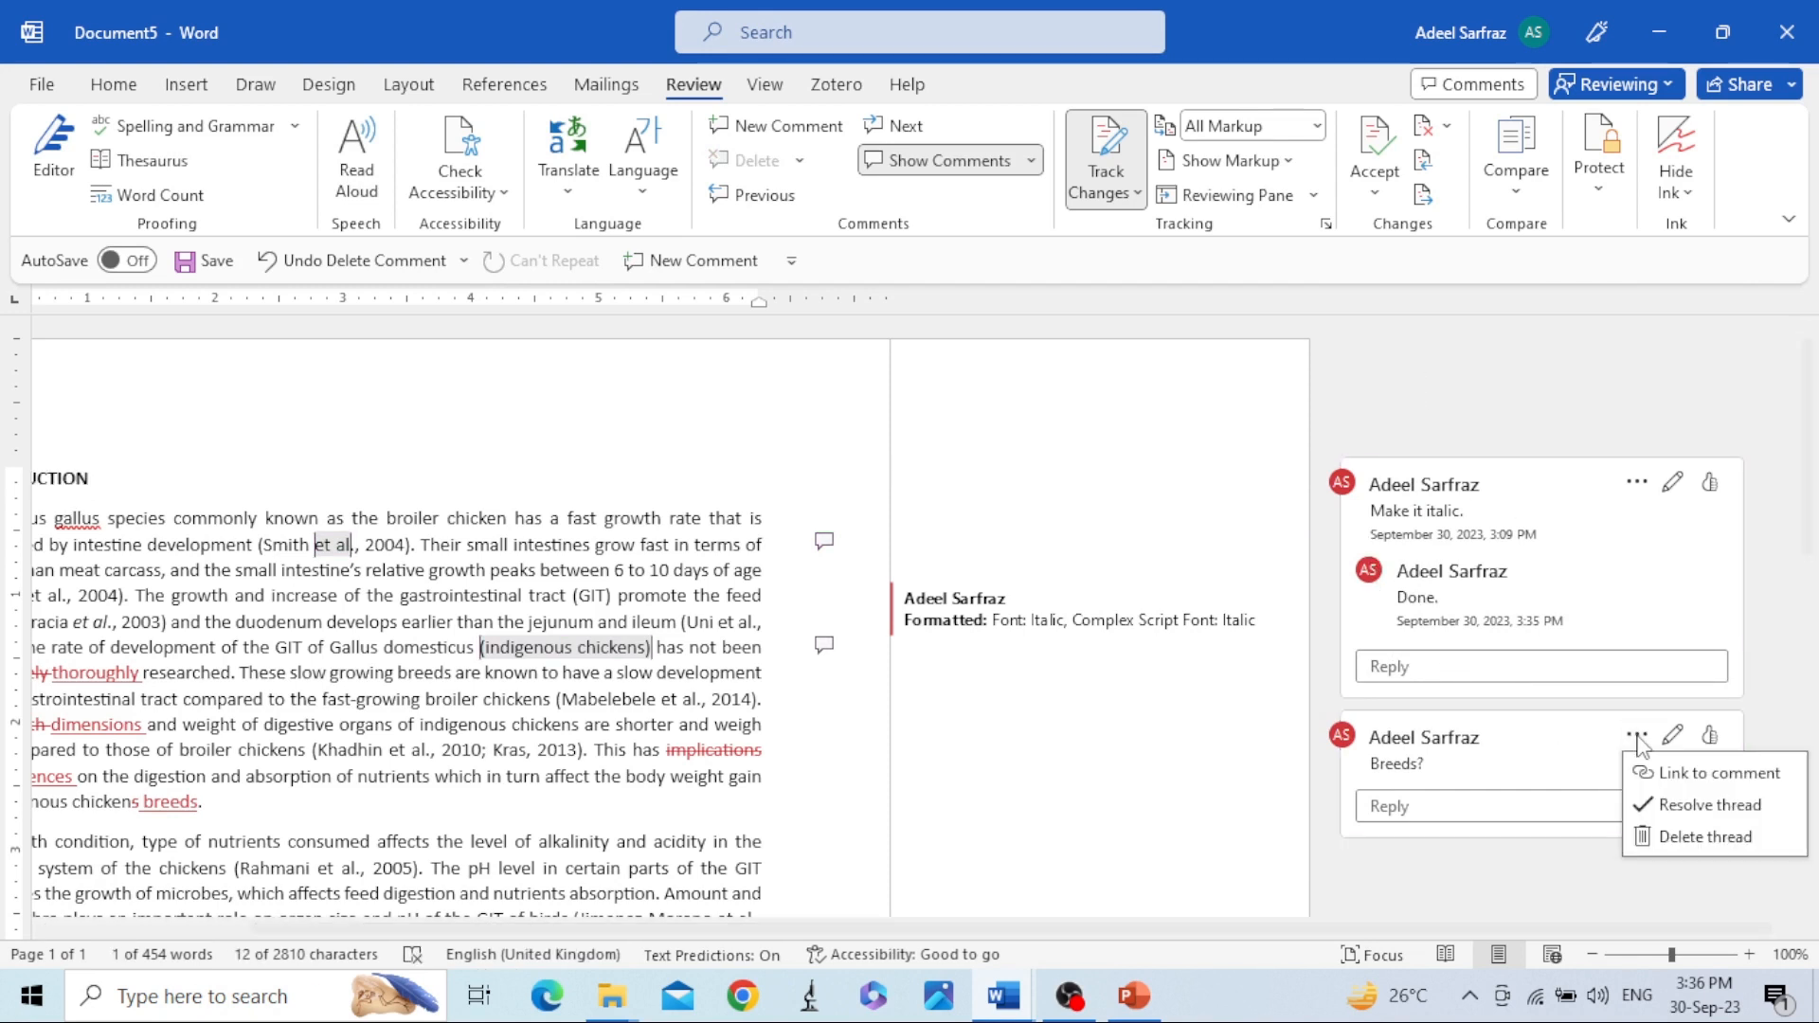
{"action": "left_click", "coordinate": [1710, 806]}
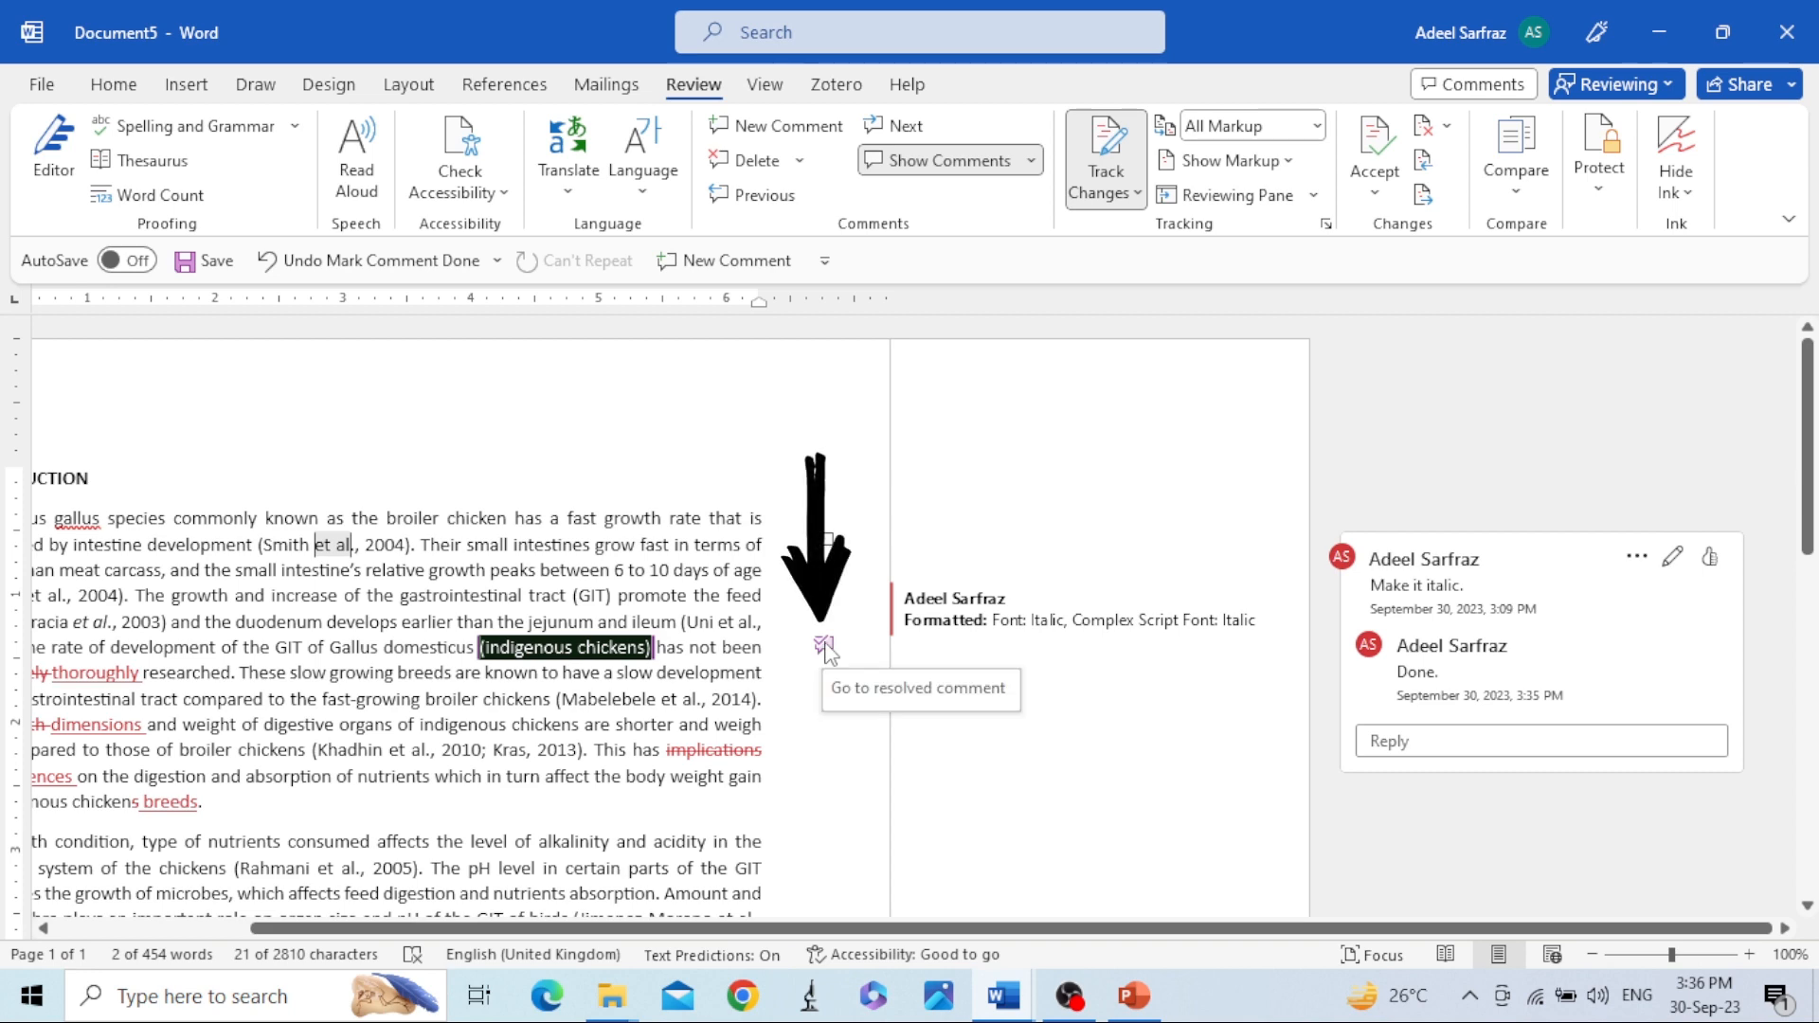
Open the resolved "Breeds?" comment on "(indigenous chickens)", delete it and close the comments list
{"action": "left_click", "coordinate": [824, 649]}
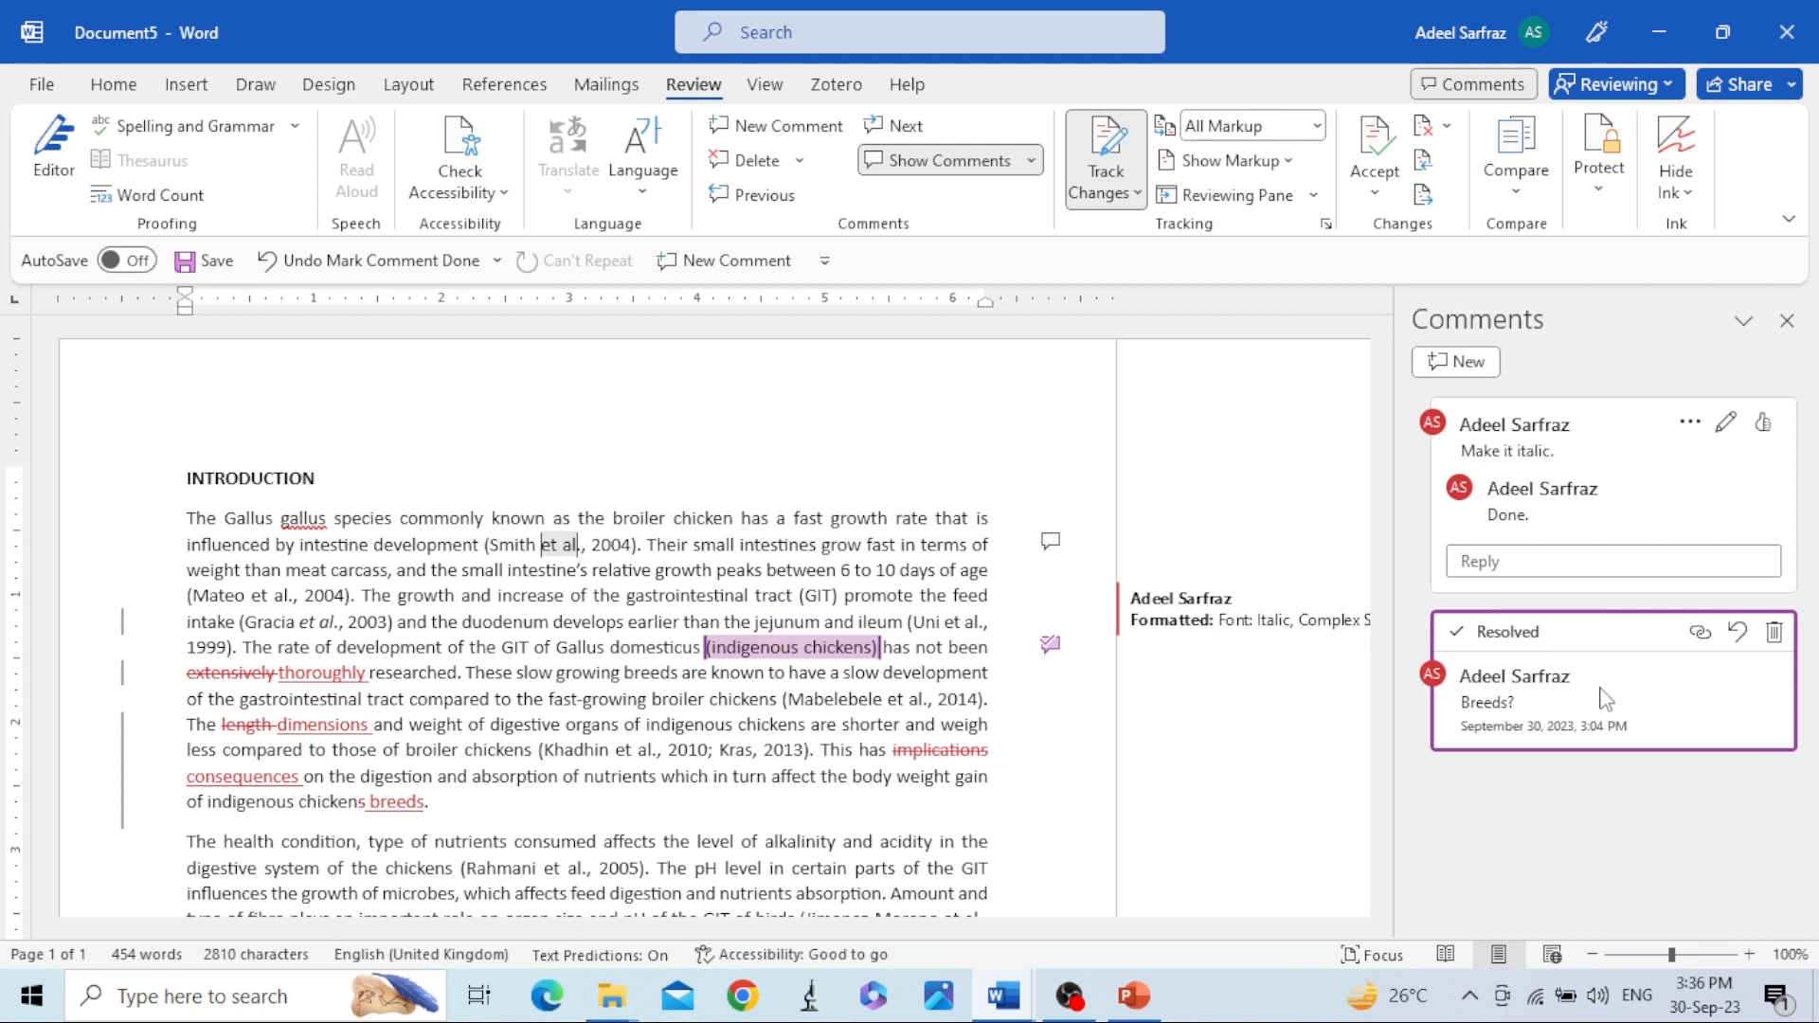
{"action": "left_click", "coordinate": [1774, 631]}
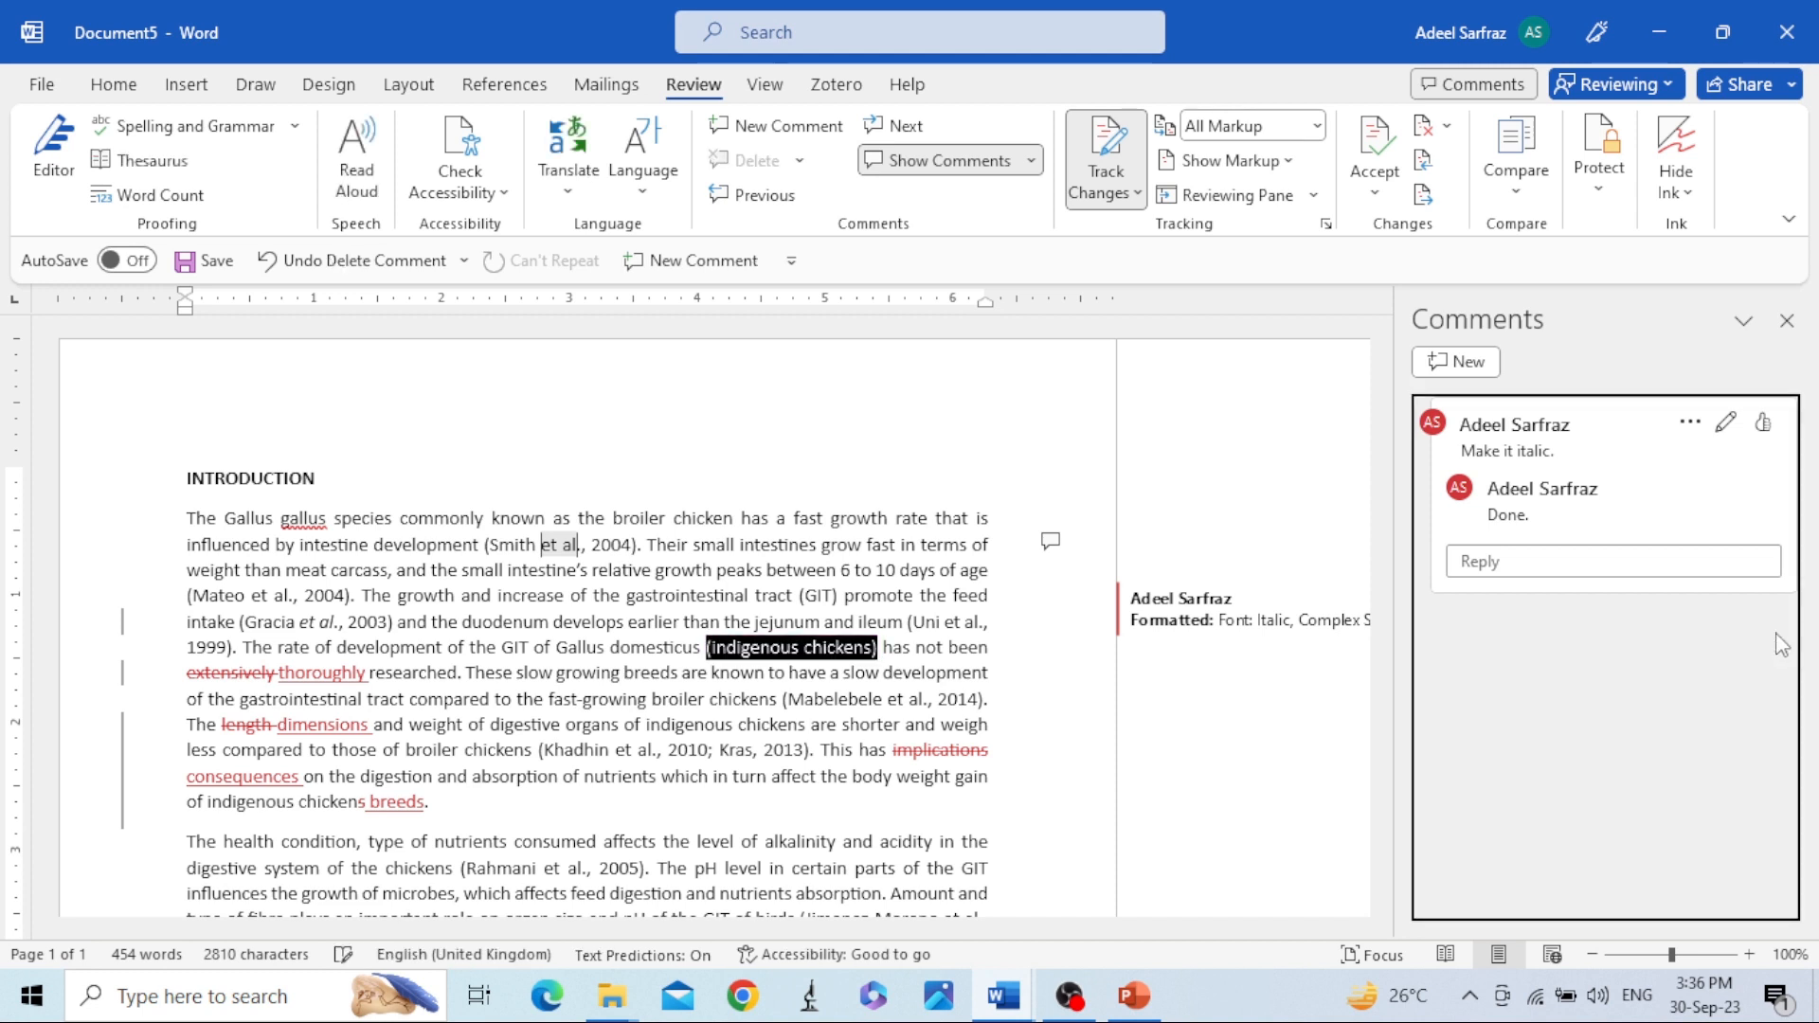
{"action": "left_click", "coordinate": [1787, 321]}
{"action": "left_click", "coordinate": [1577, 647]}
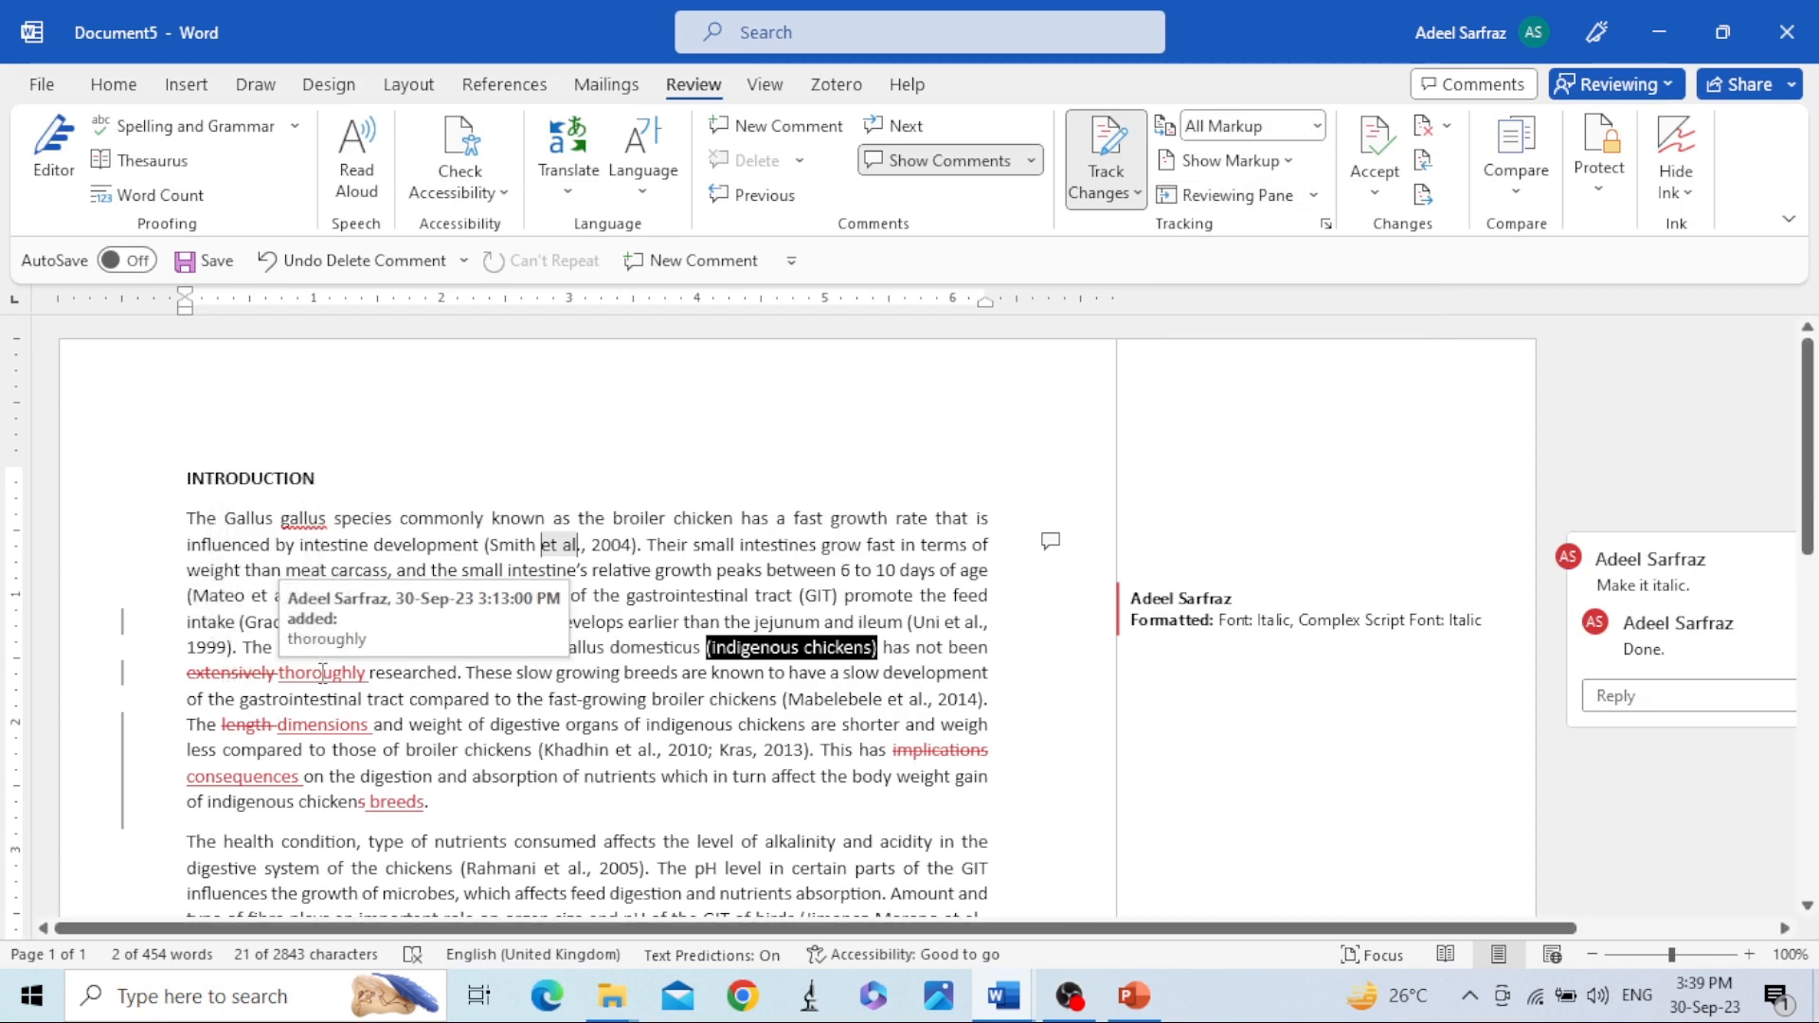
{"action": "left_click", "coordinate": [754, 753]}
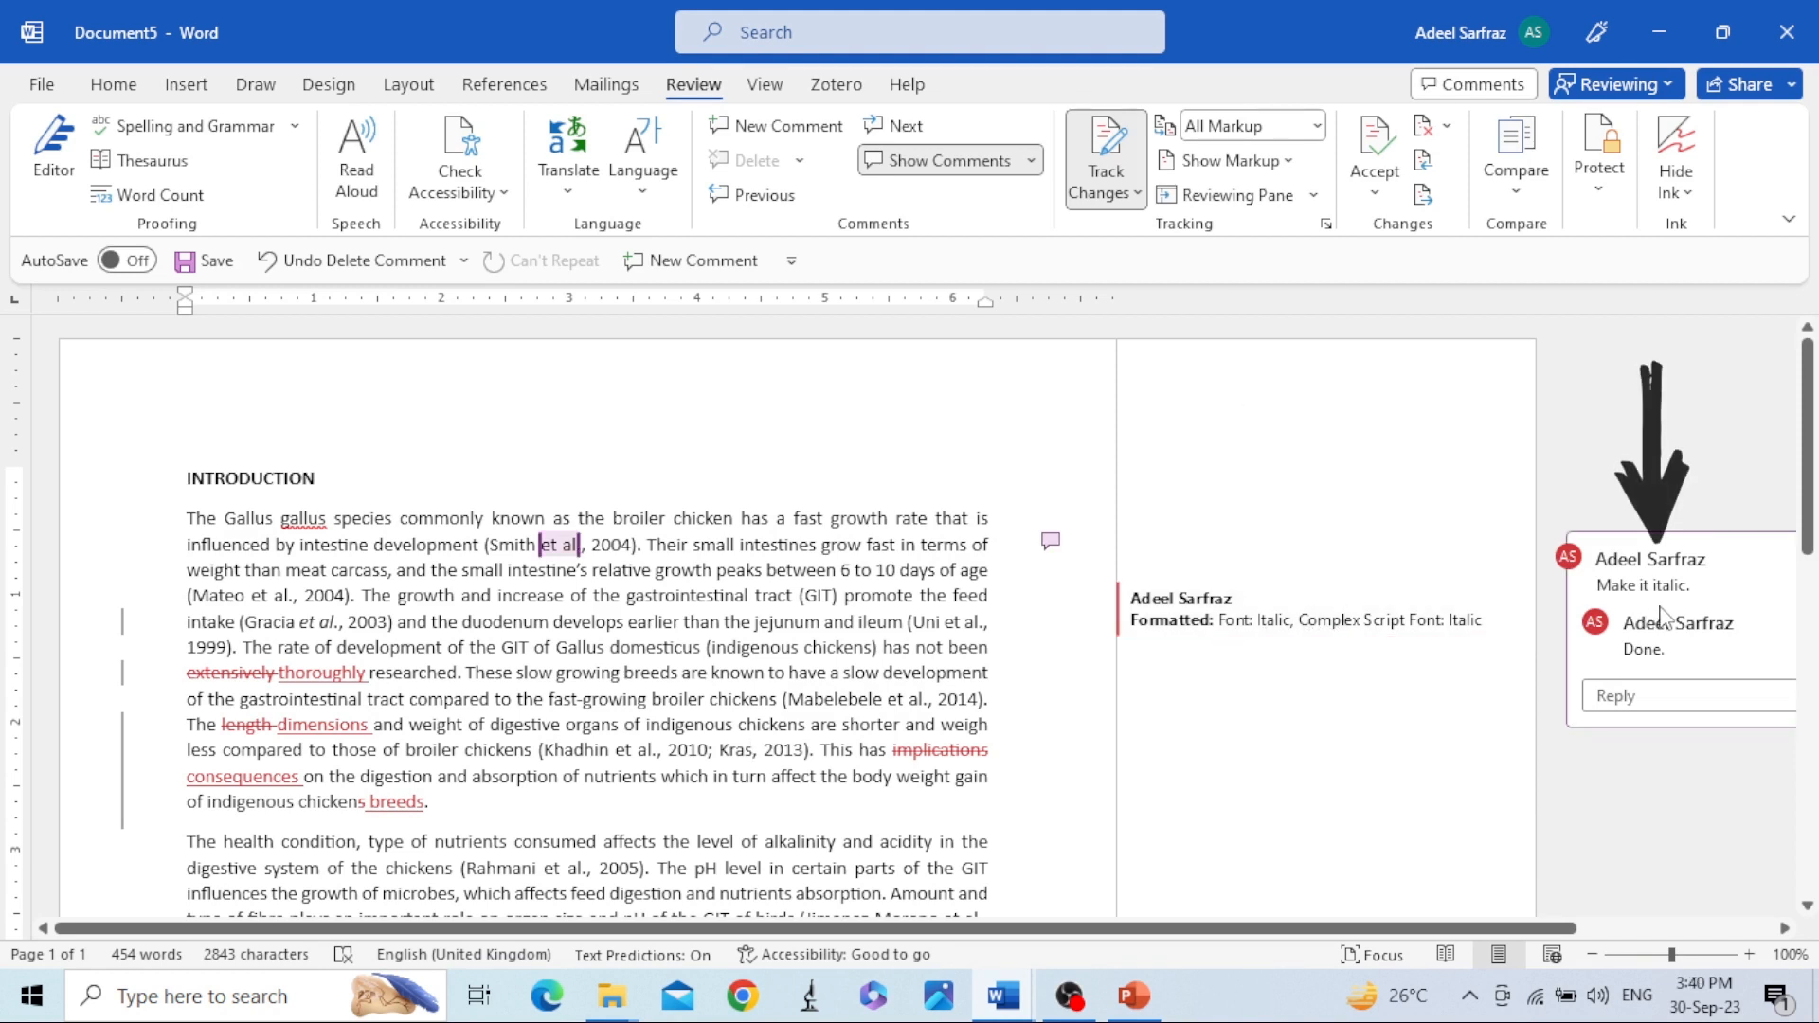
Compare the document in the Simple Markup, No Markup and Original views and return to All Markup
{"action": "left_click", "coordinate": [1316, 126]}
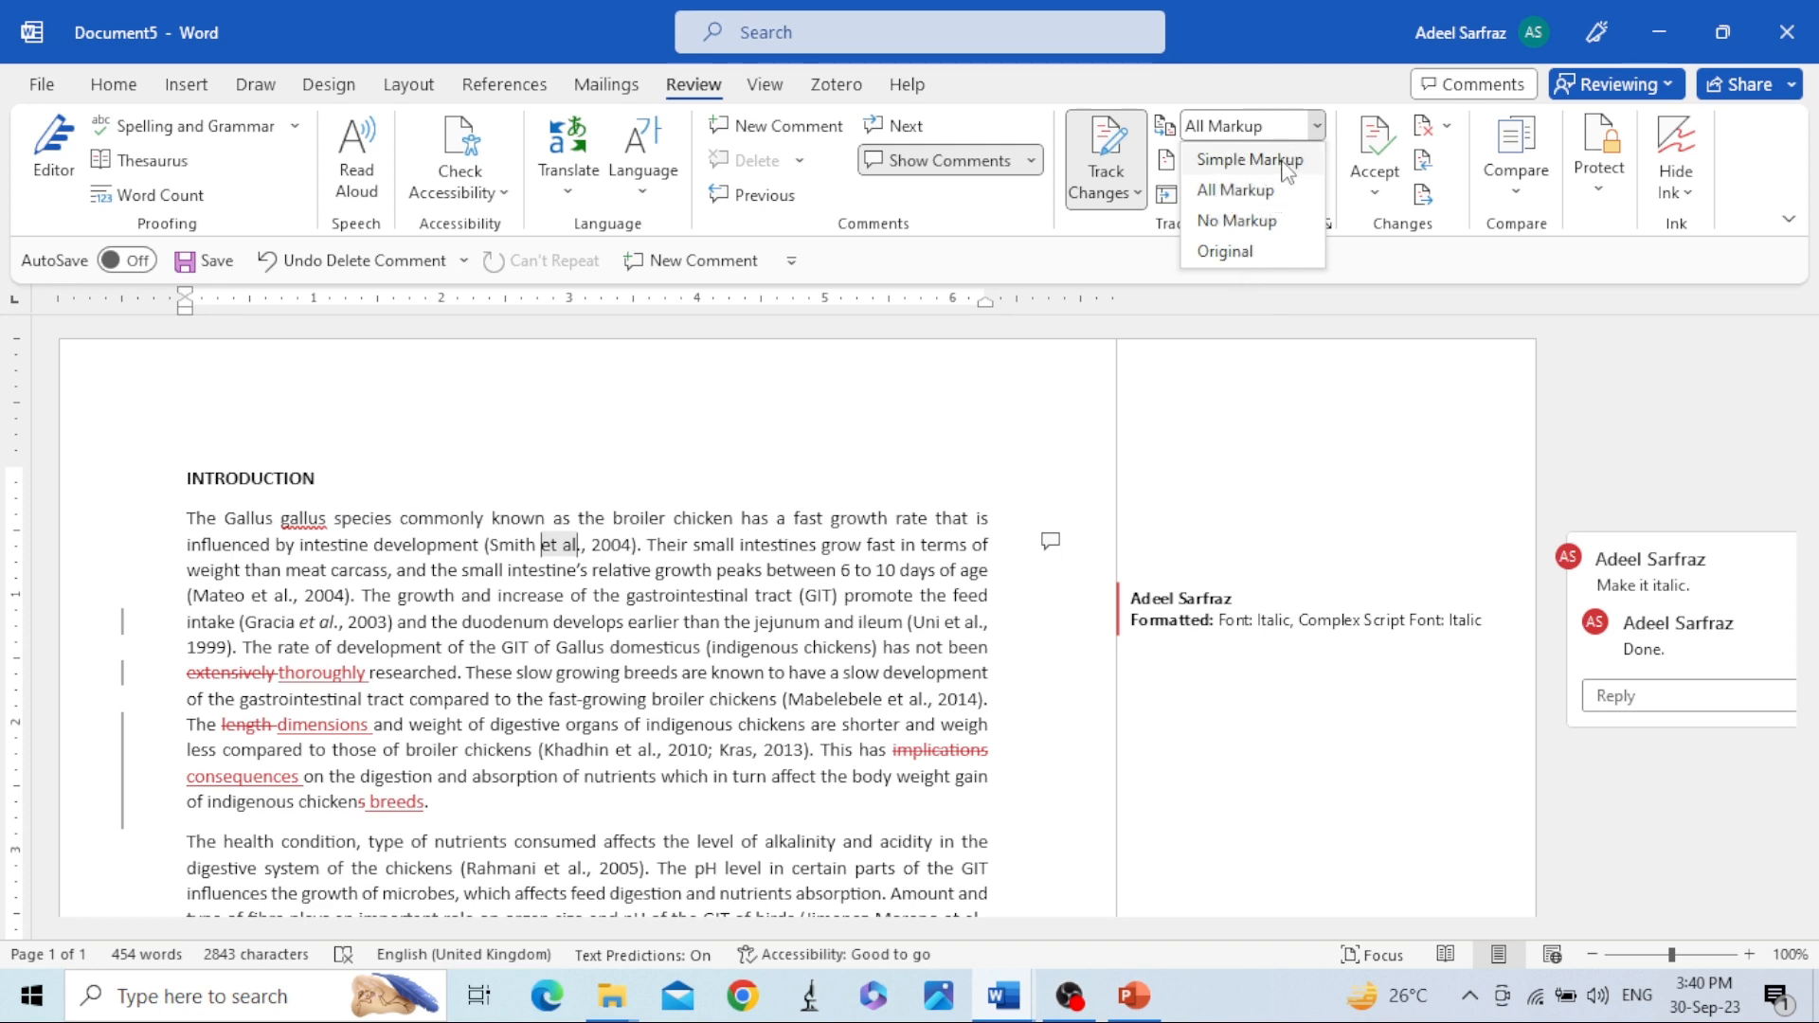
{"action": "left_click", "coordinate": [1249, 159]}
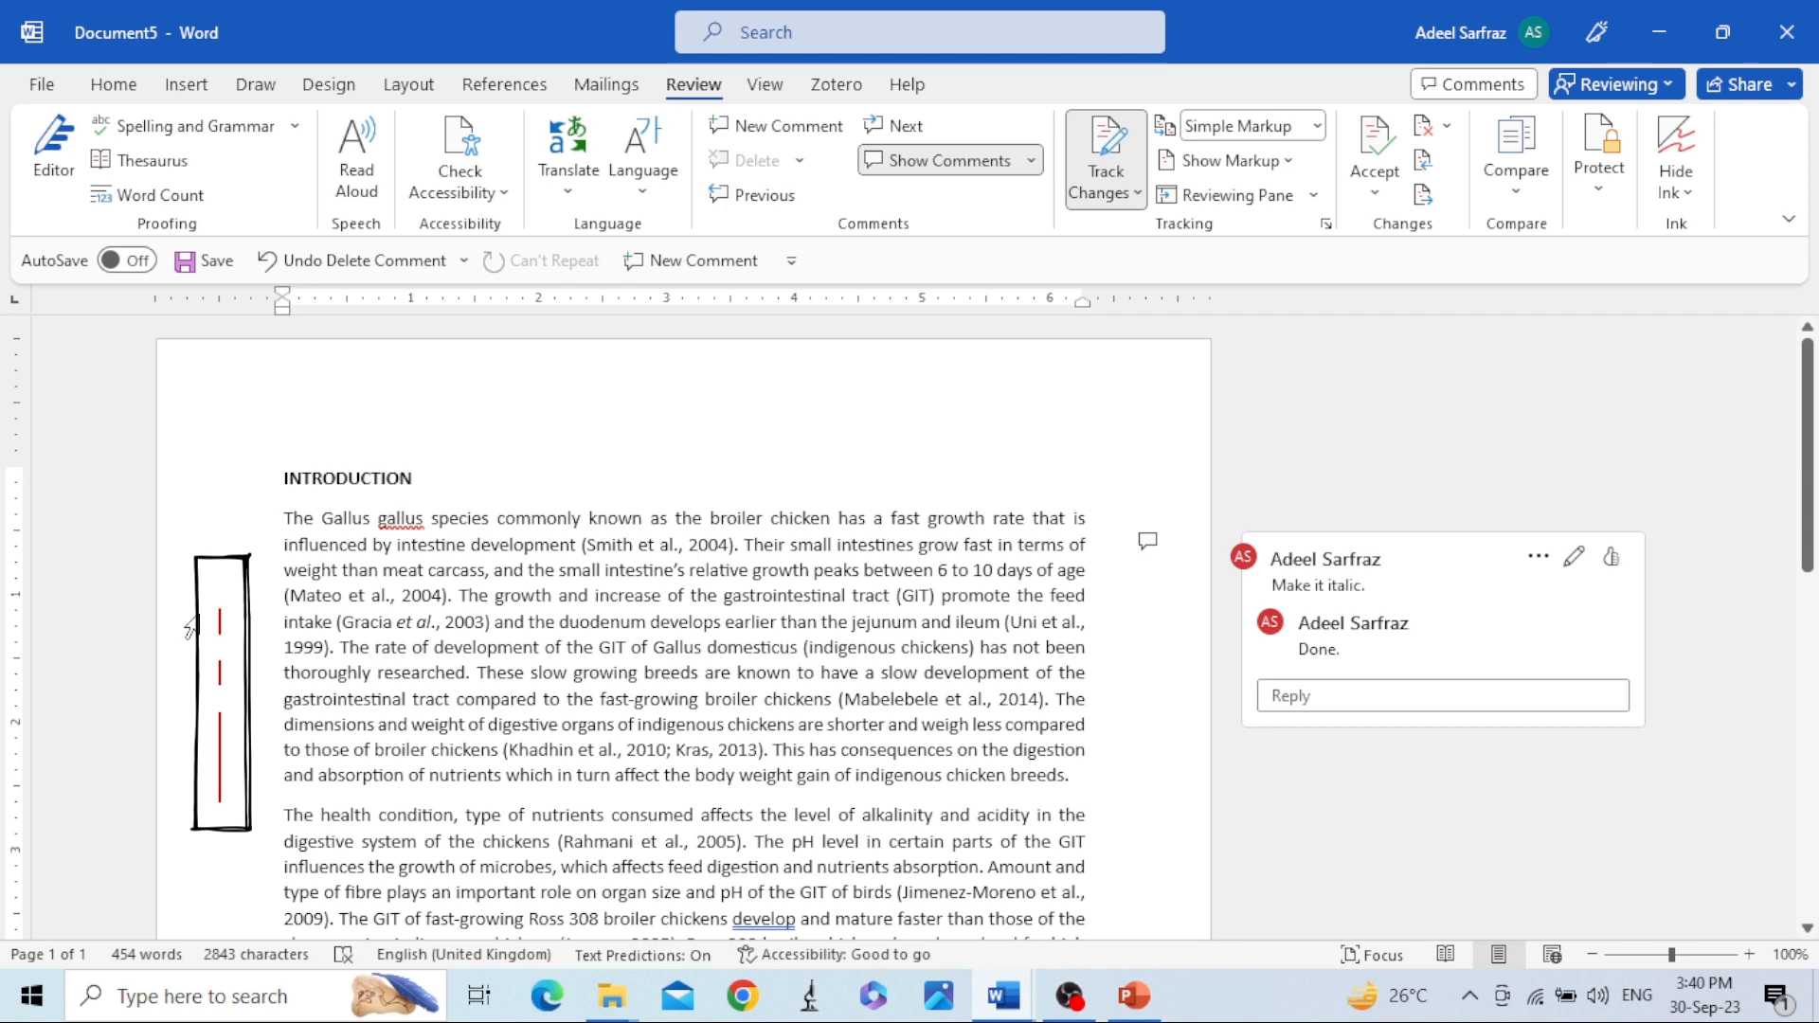
{"action": "left_click", "coordinate": [1301, 139]}
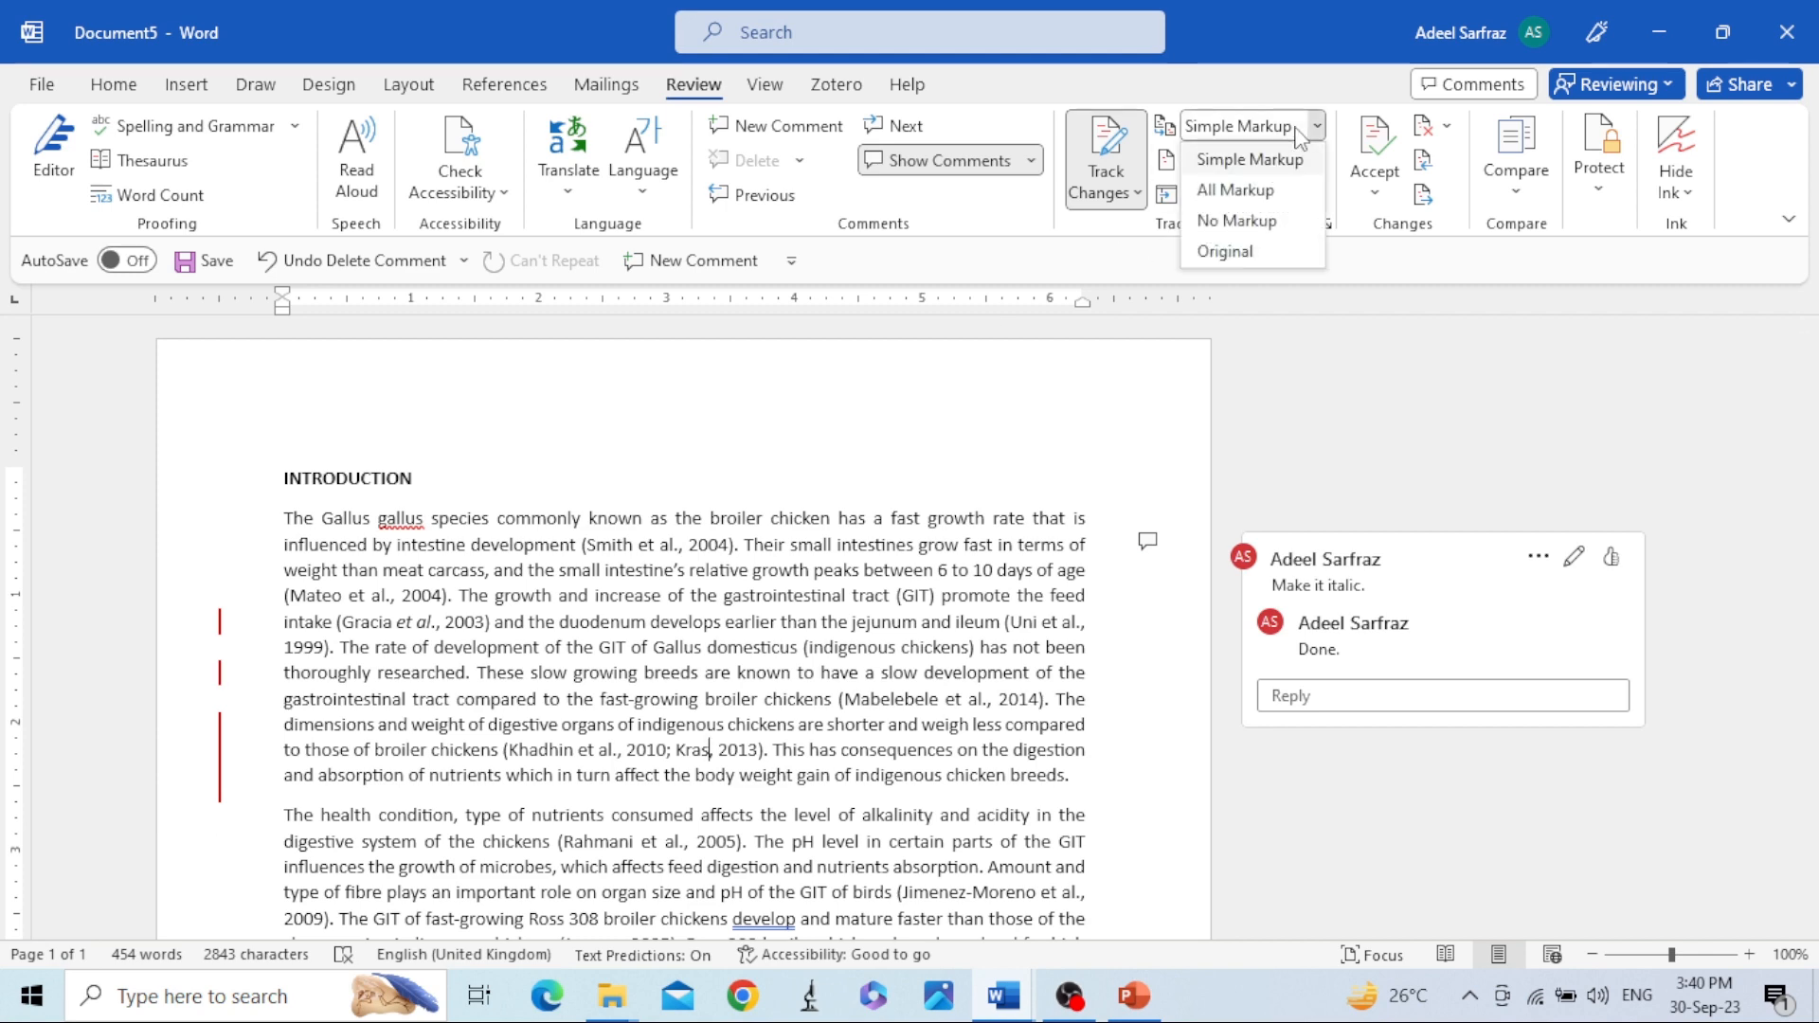
{"action": "left_click", "coordinate": [1236, 221]}
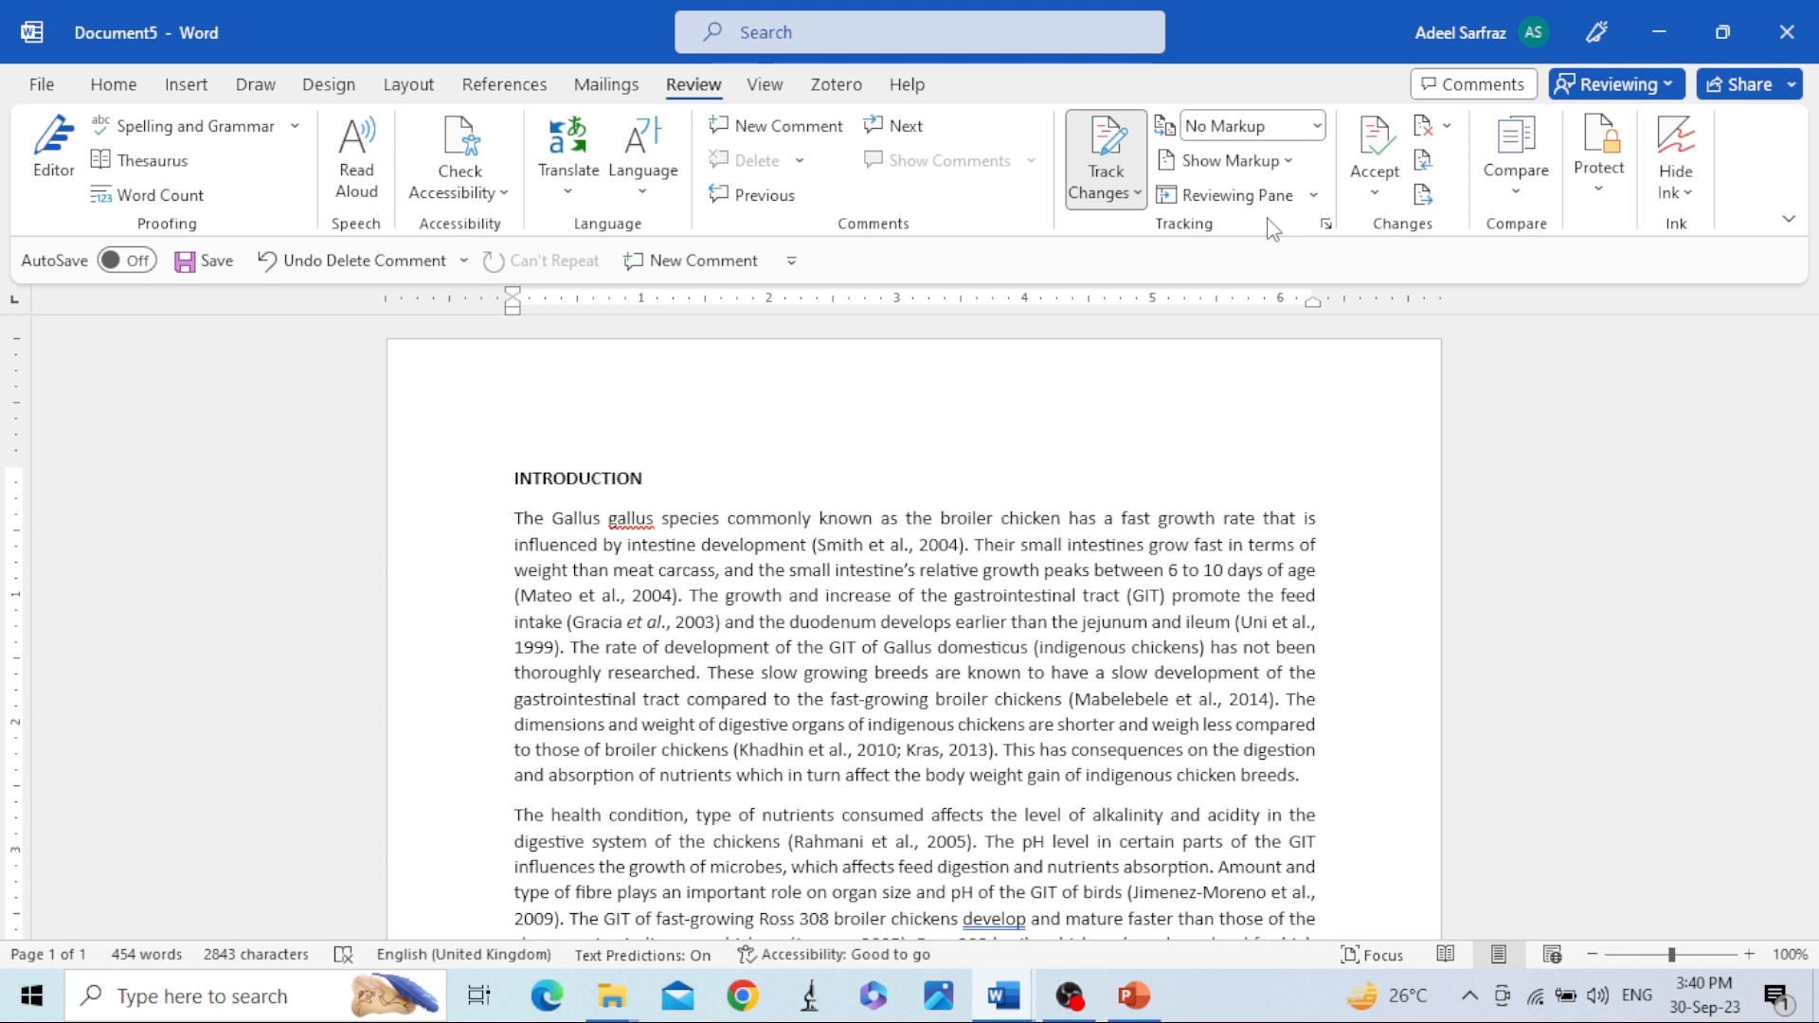
{"action": "left_click", "coordinate": [1299, 133]}
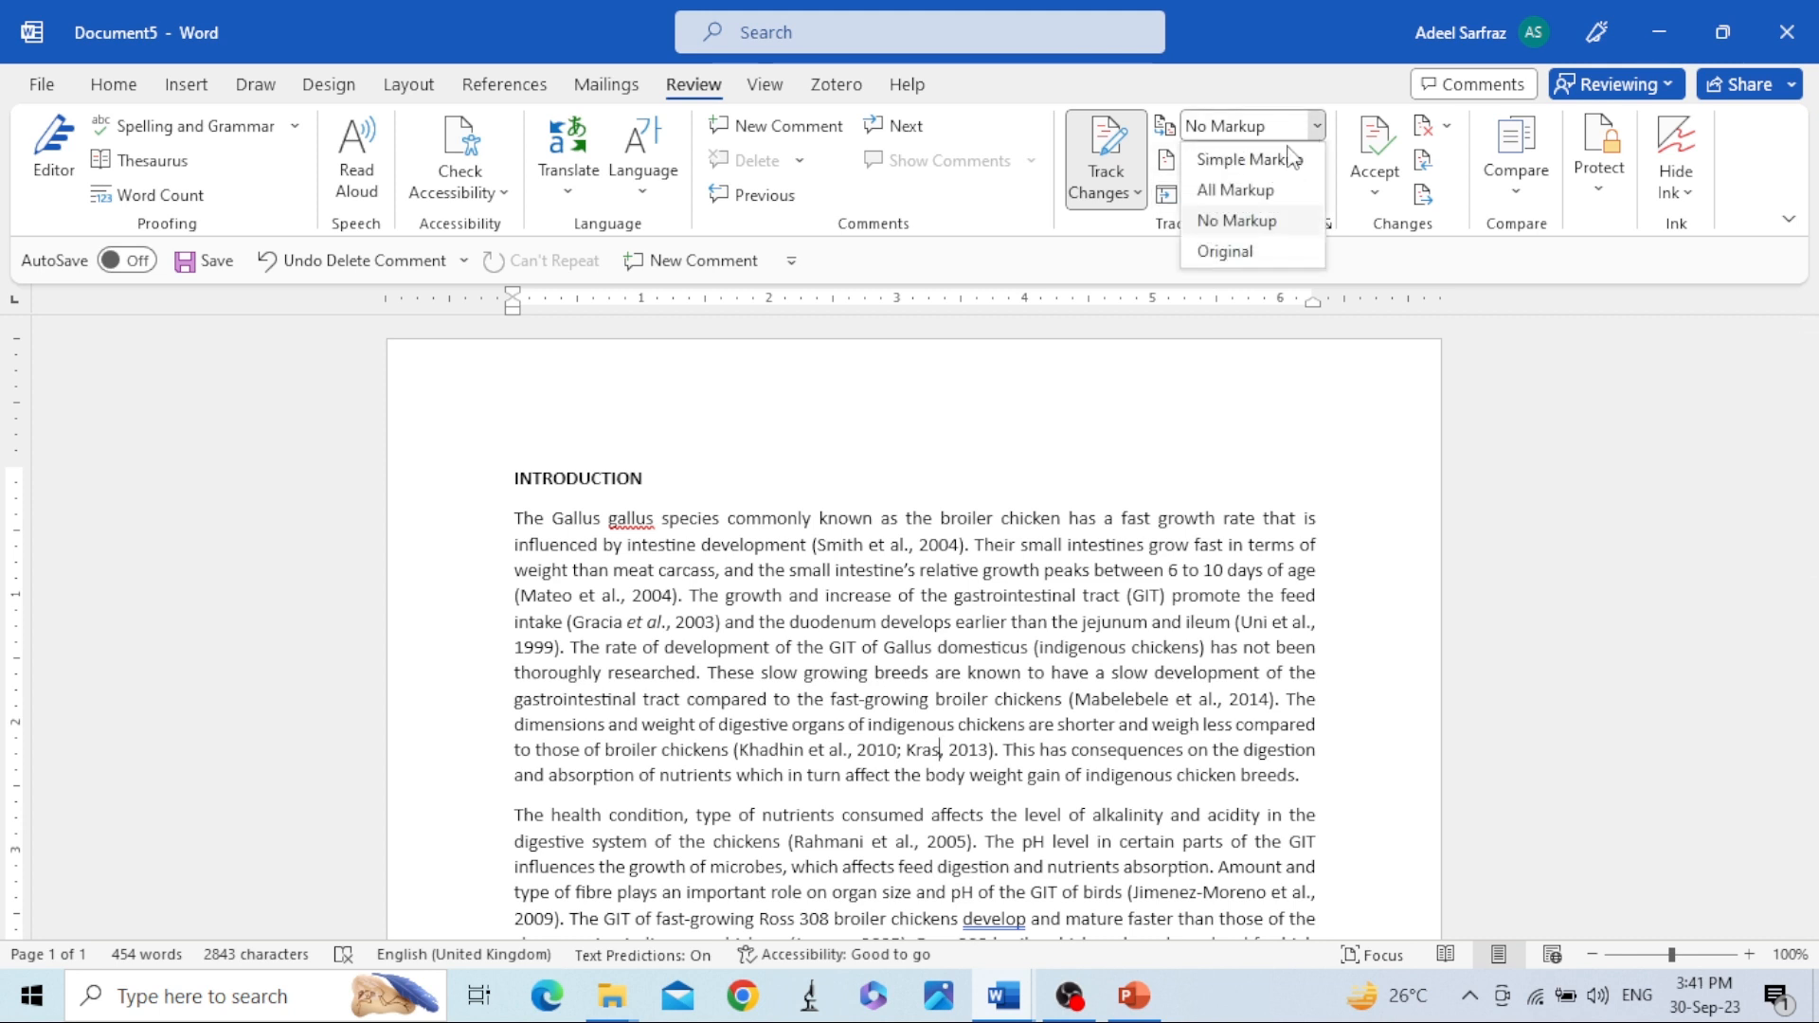
{"action": "left_click", "coordinate": [1255, 249]}
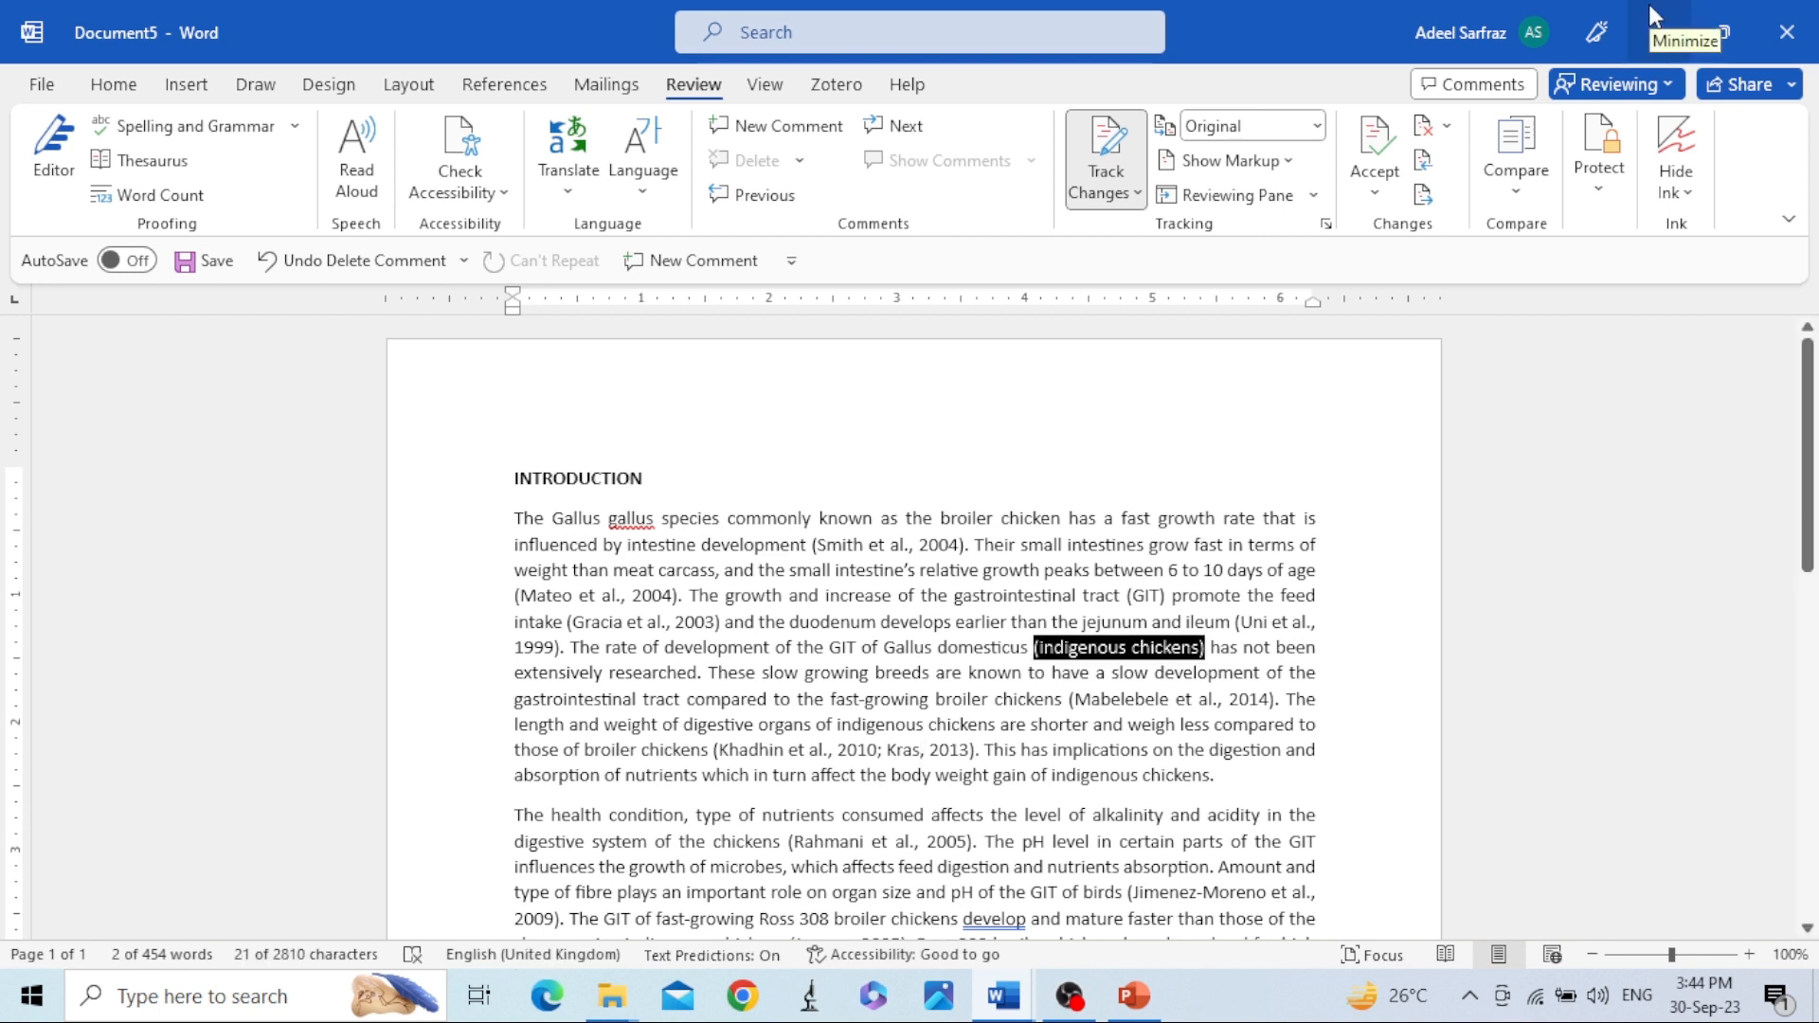
{"action": "left_click", "coordinate": [1313, 127]}
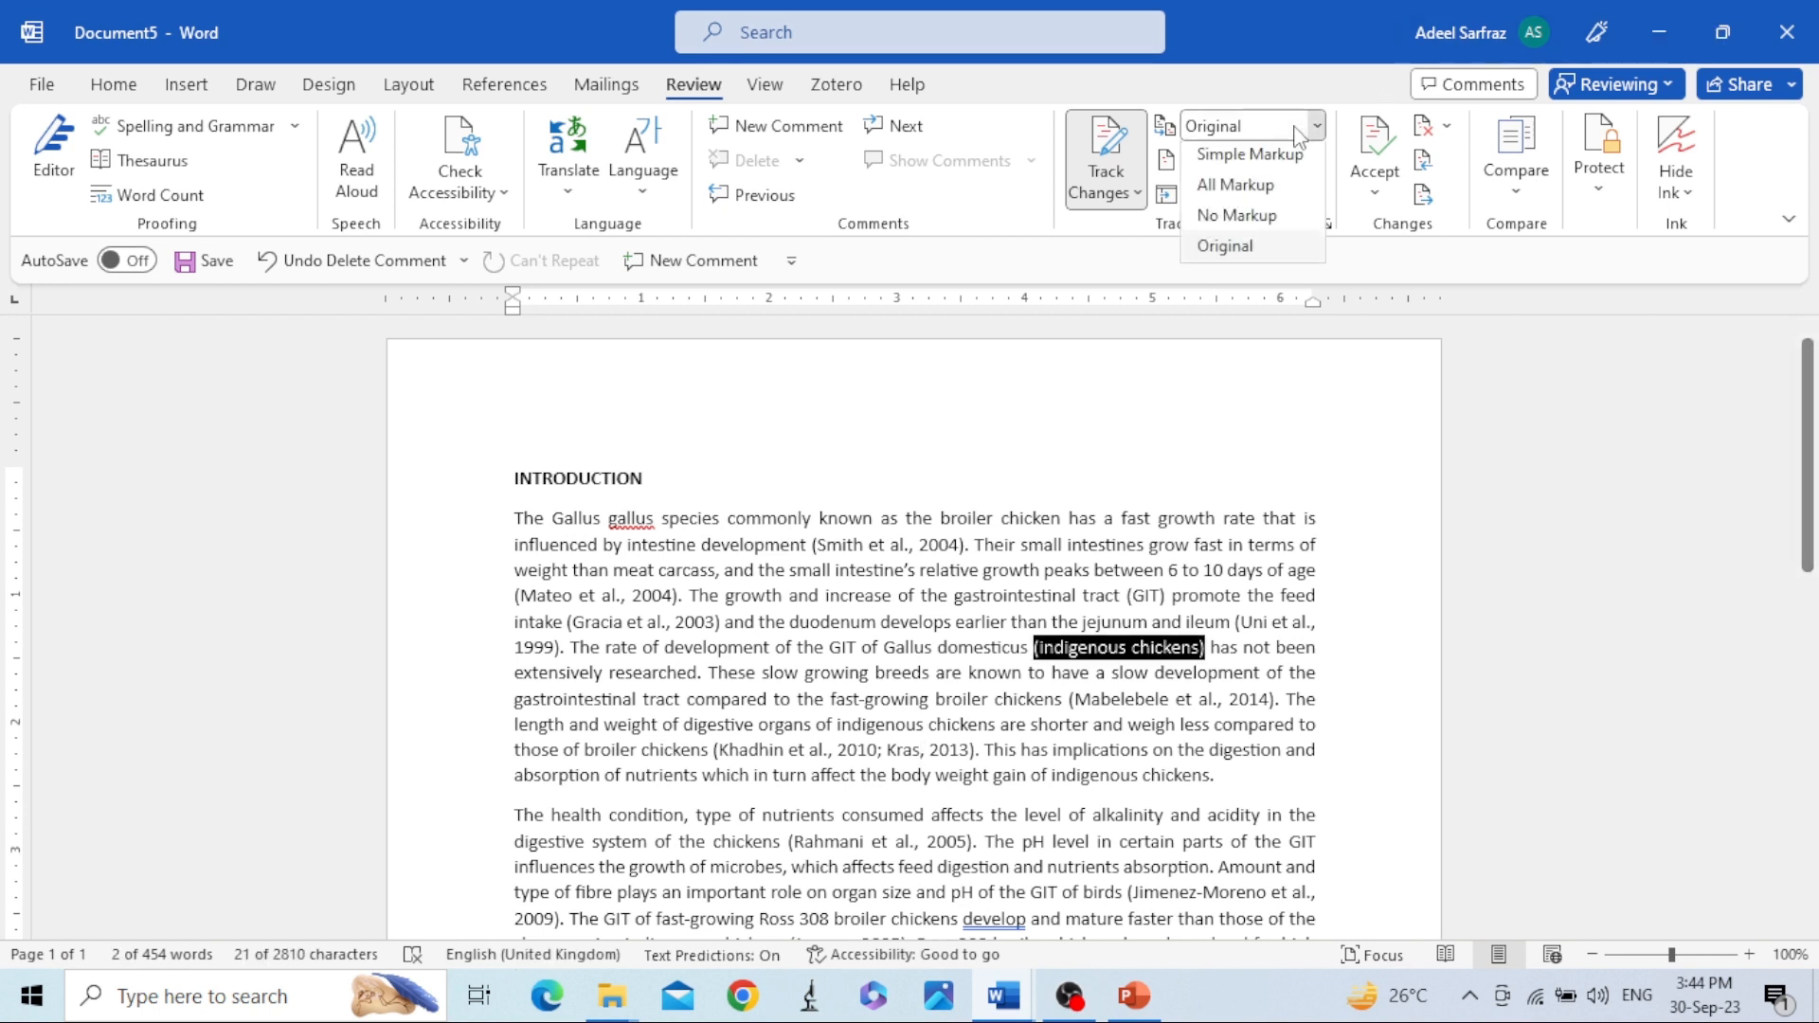
{"action": "left_click", "coordinate": [1275, 196]}
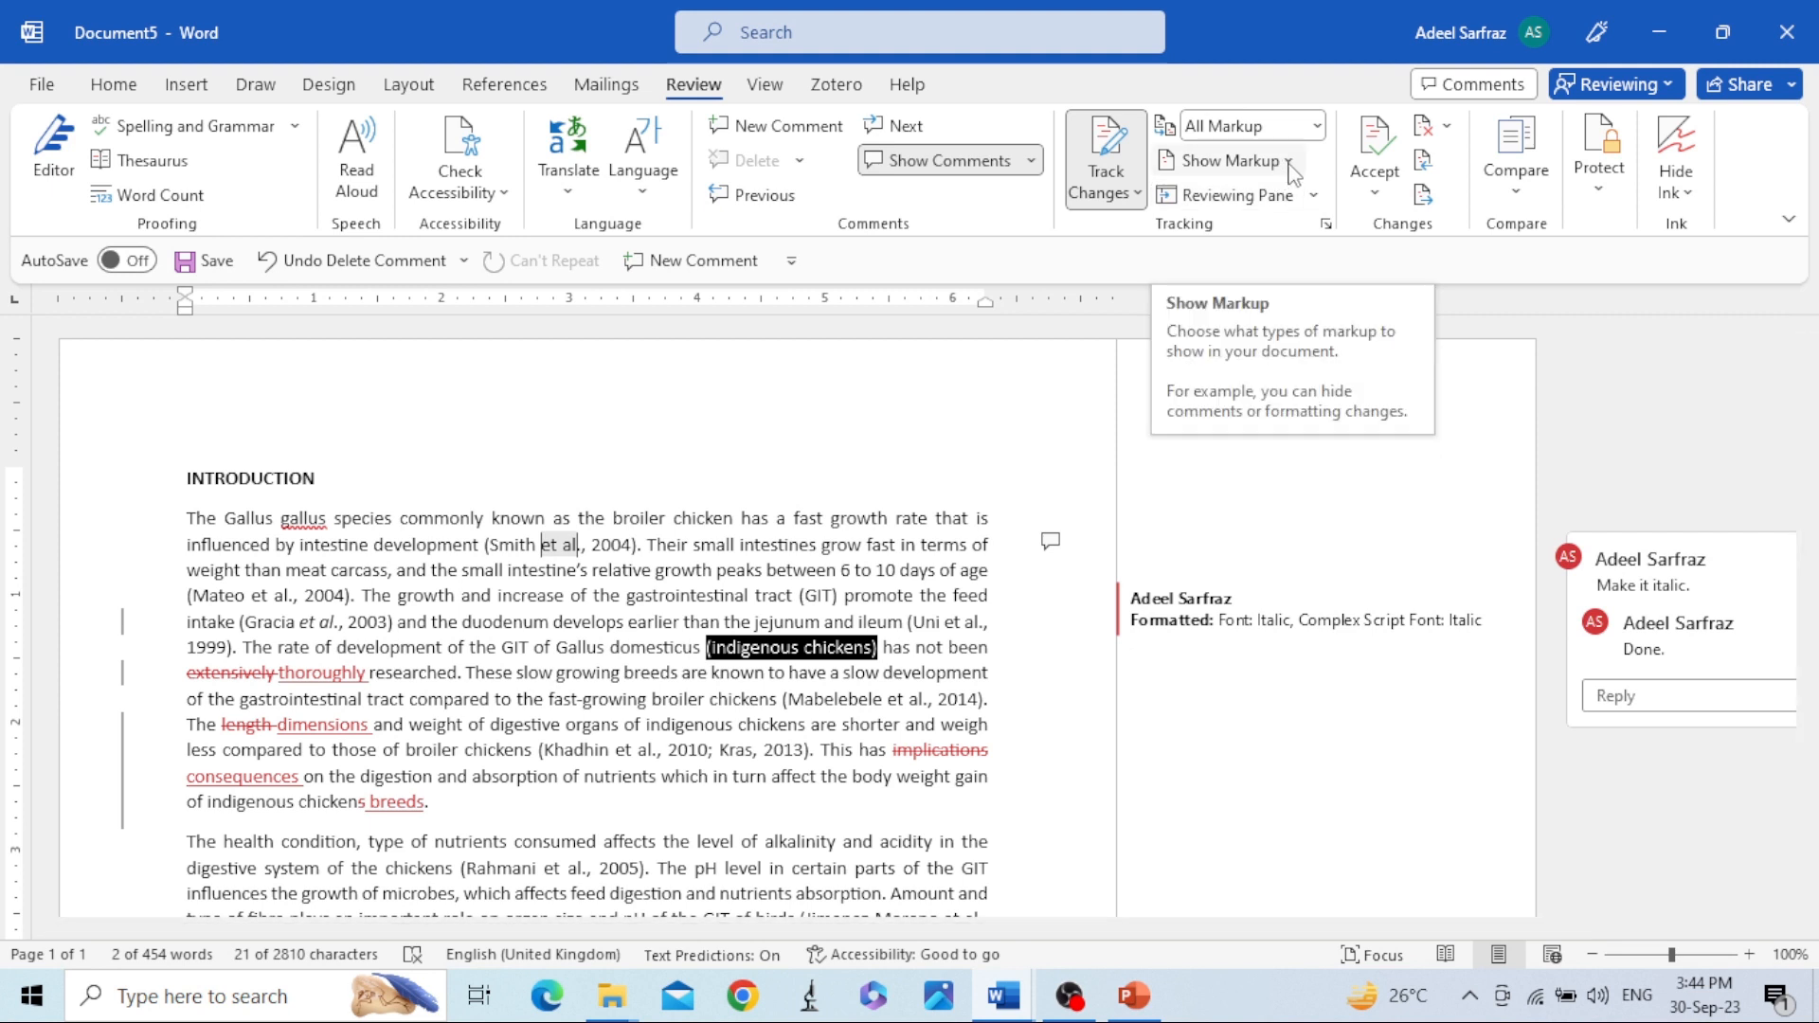
Set the markup balloons to Show Revisions in Balloons
{"action": "left_click", "coordinate": [1288, 163]}
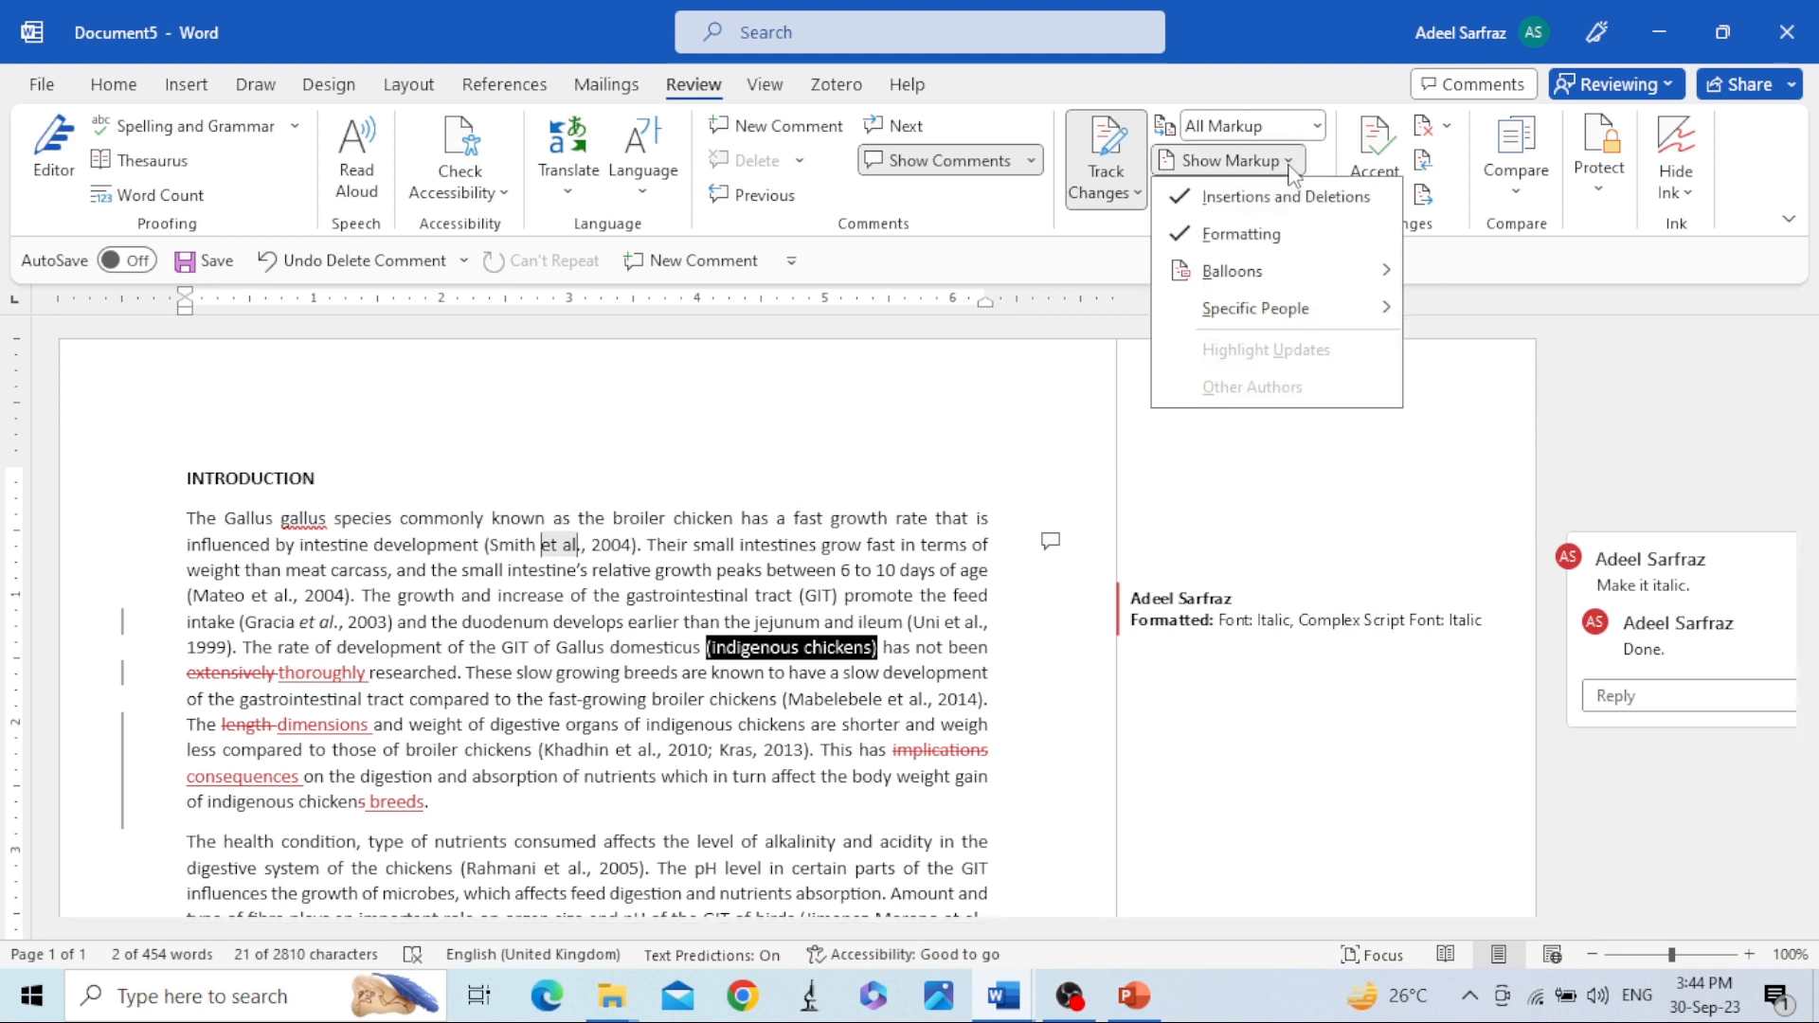
{"action": "mouse_move", "coordinate": [1296, 279]}
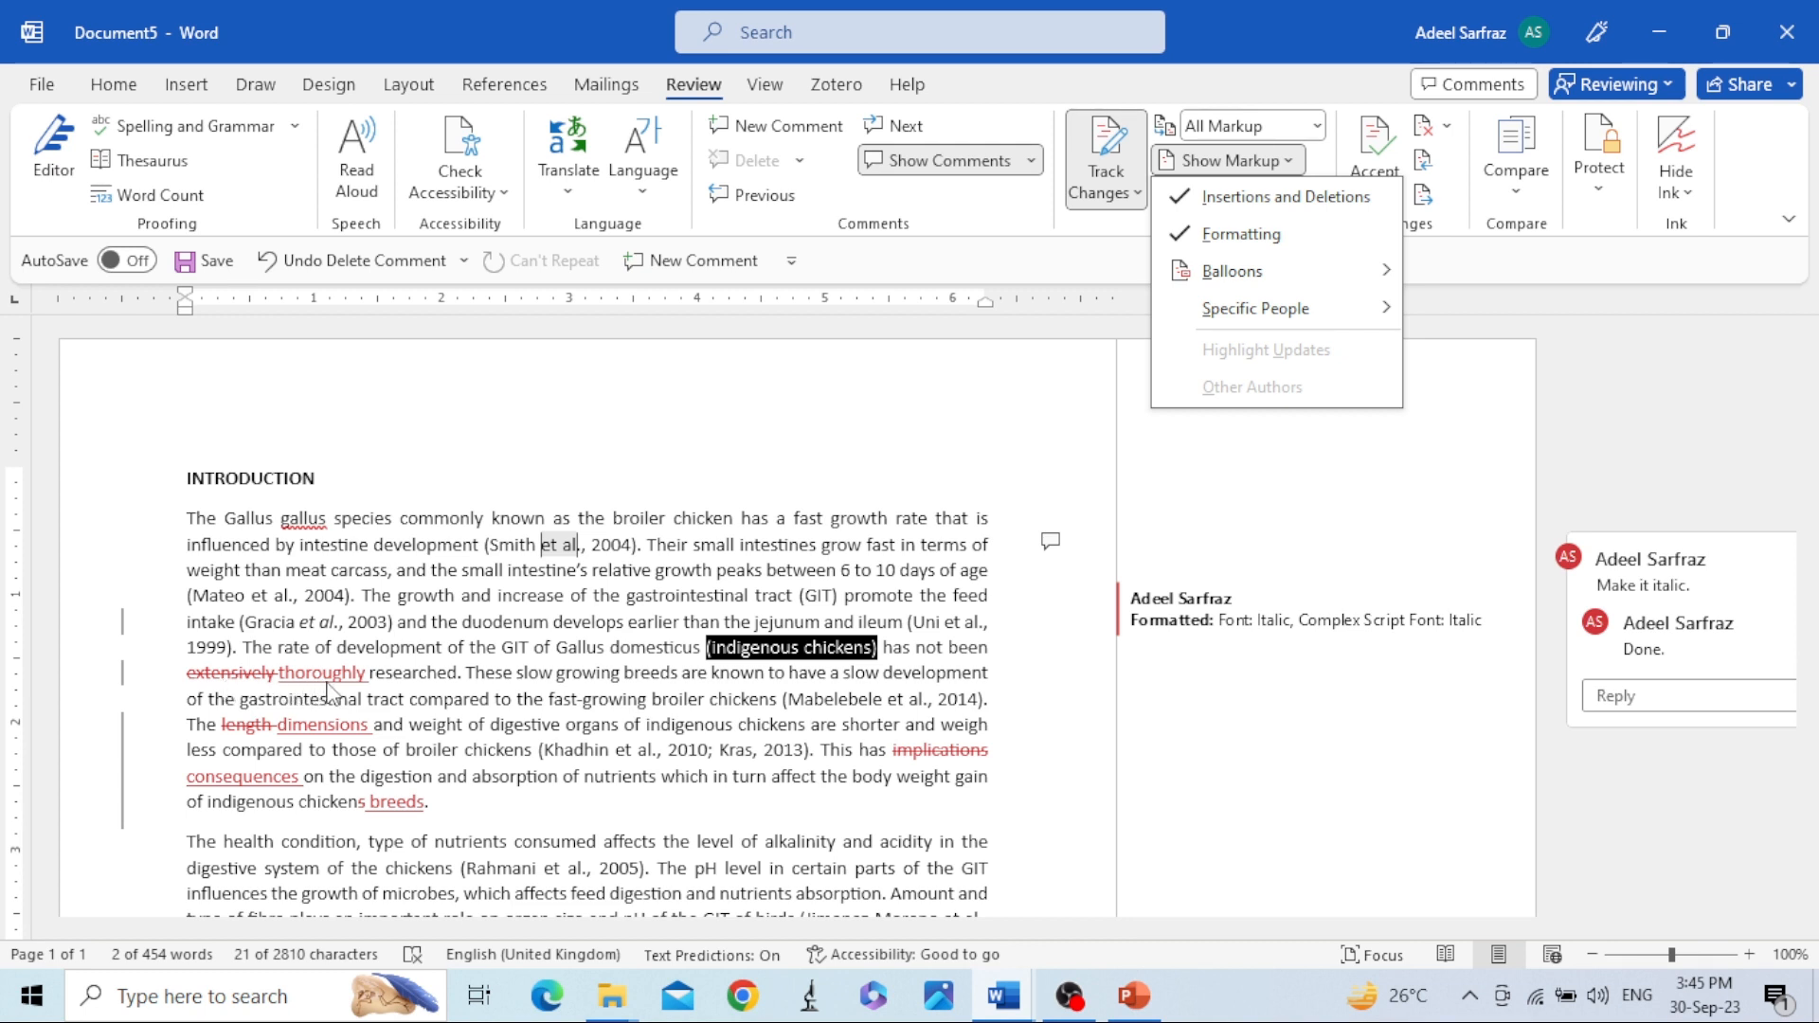
{"action": "mouse_move", "coordinate": [1369, 277]}
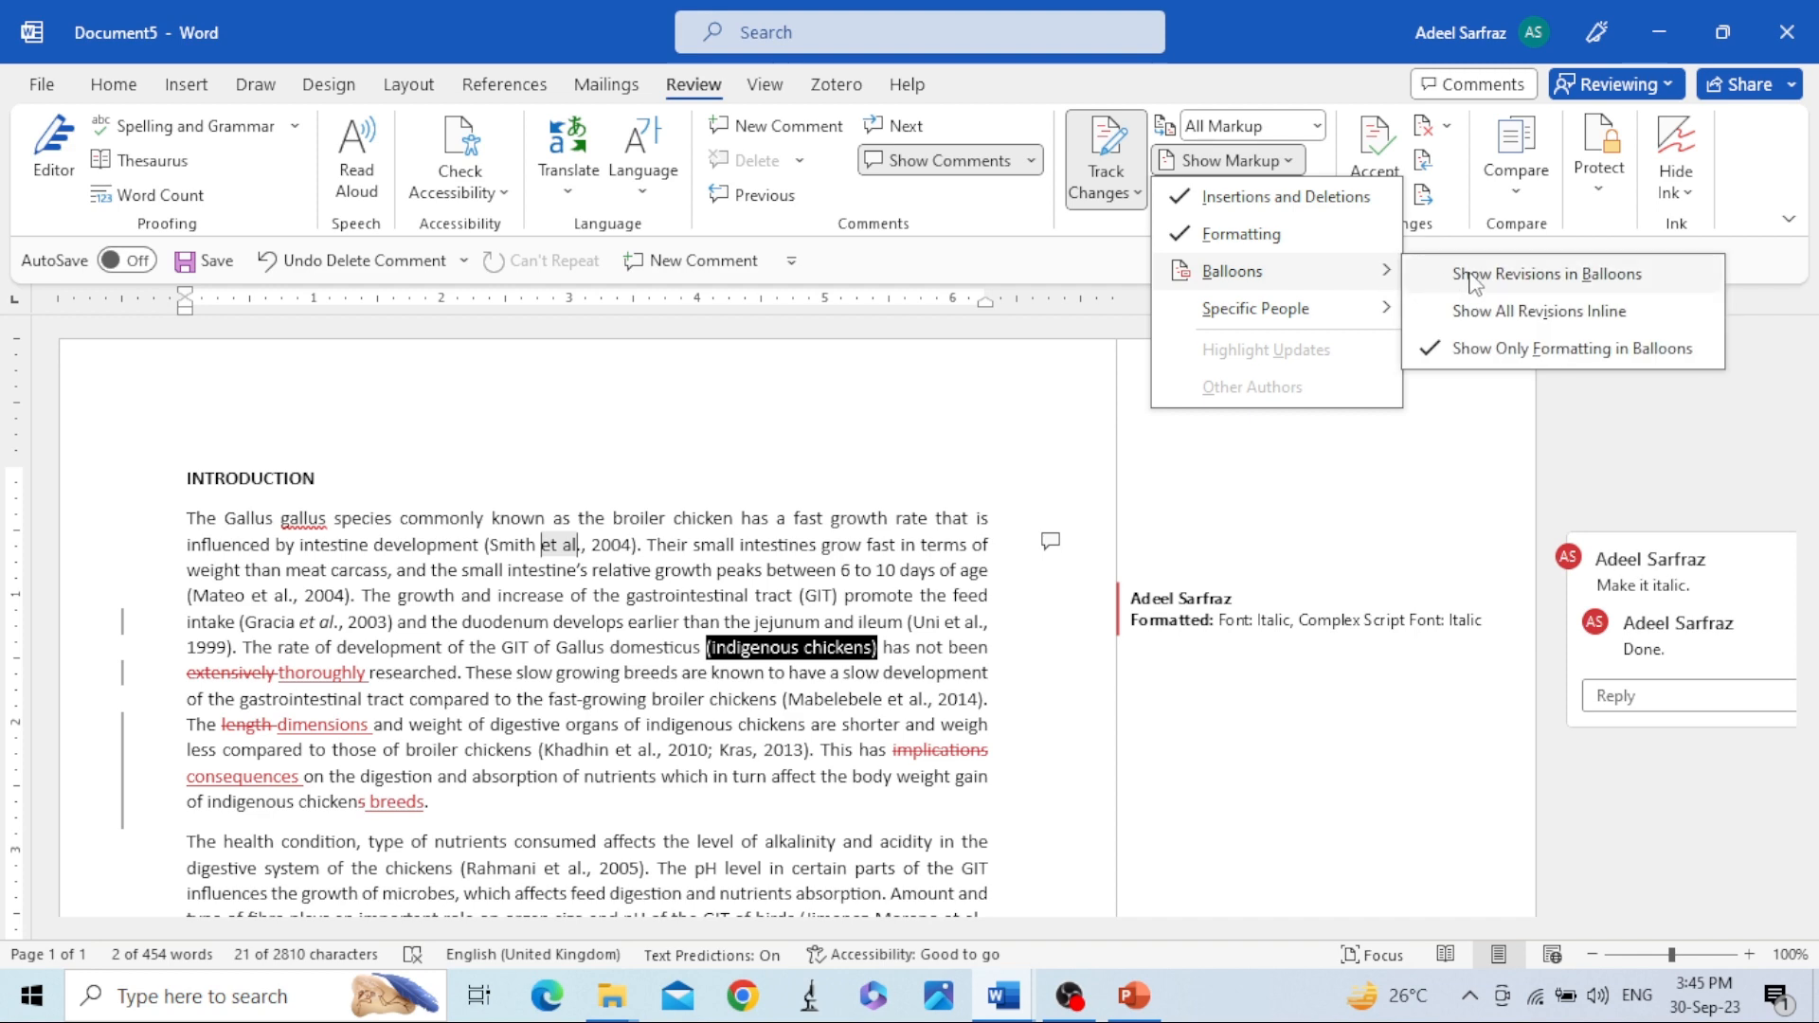
{"action": "left_click", "coordinate": [1472, 276]}
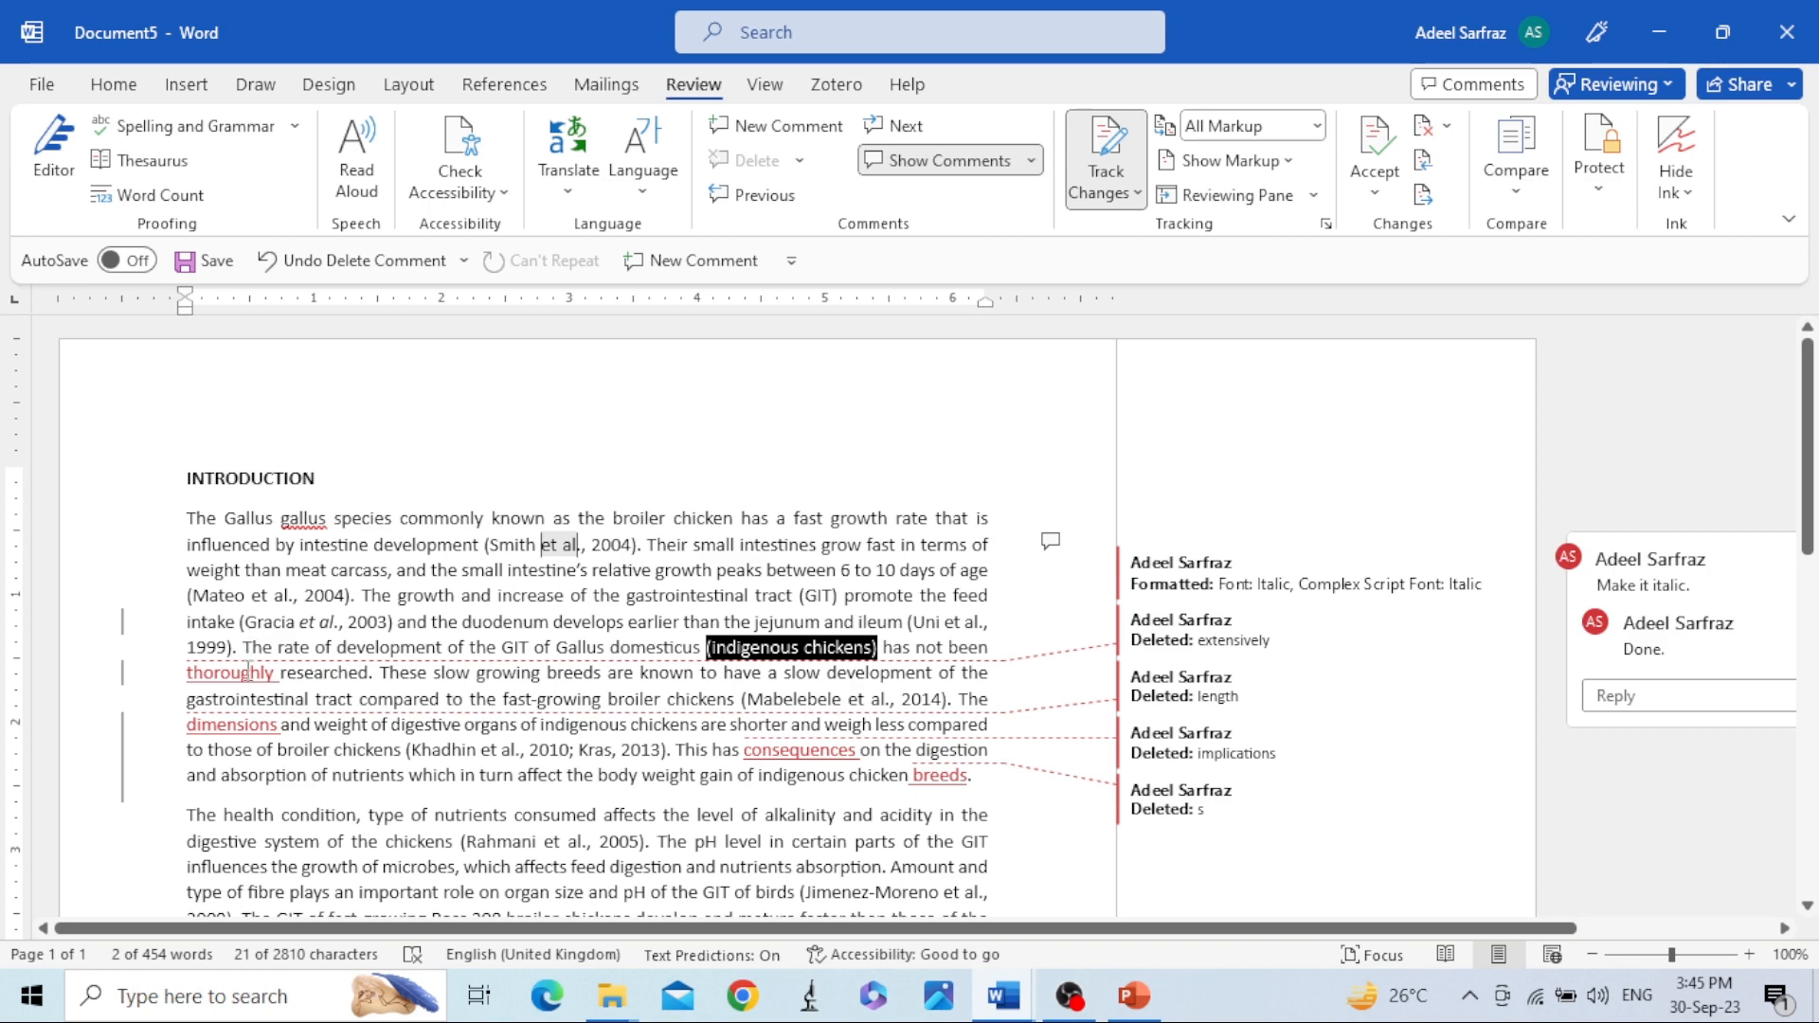
{"action": "left_click", "coordinate": [597, 647]}
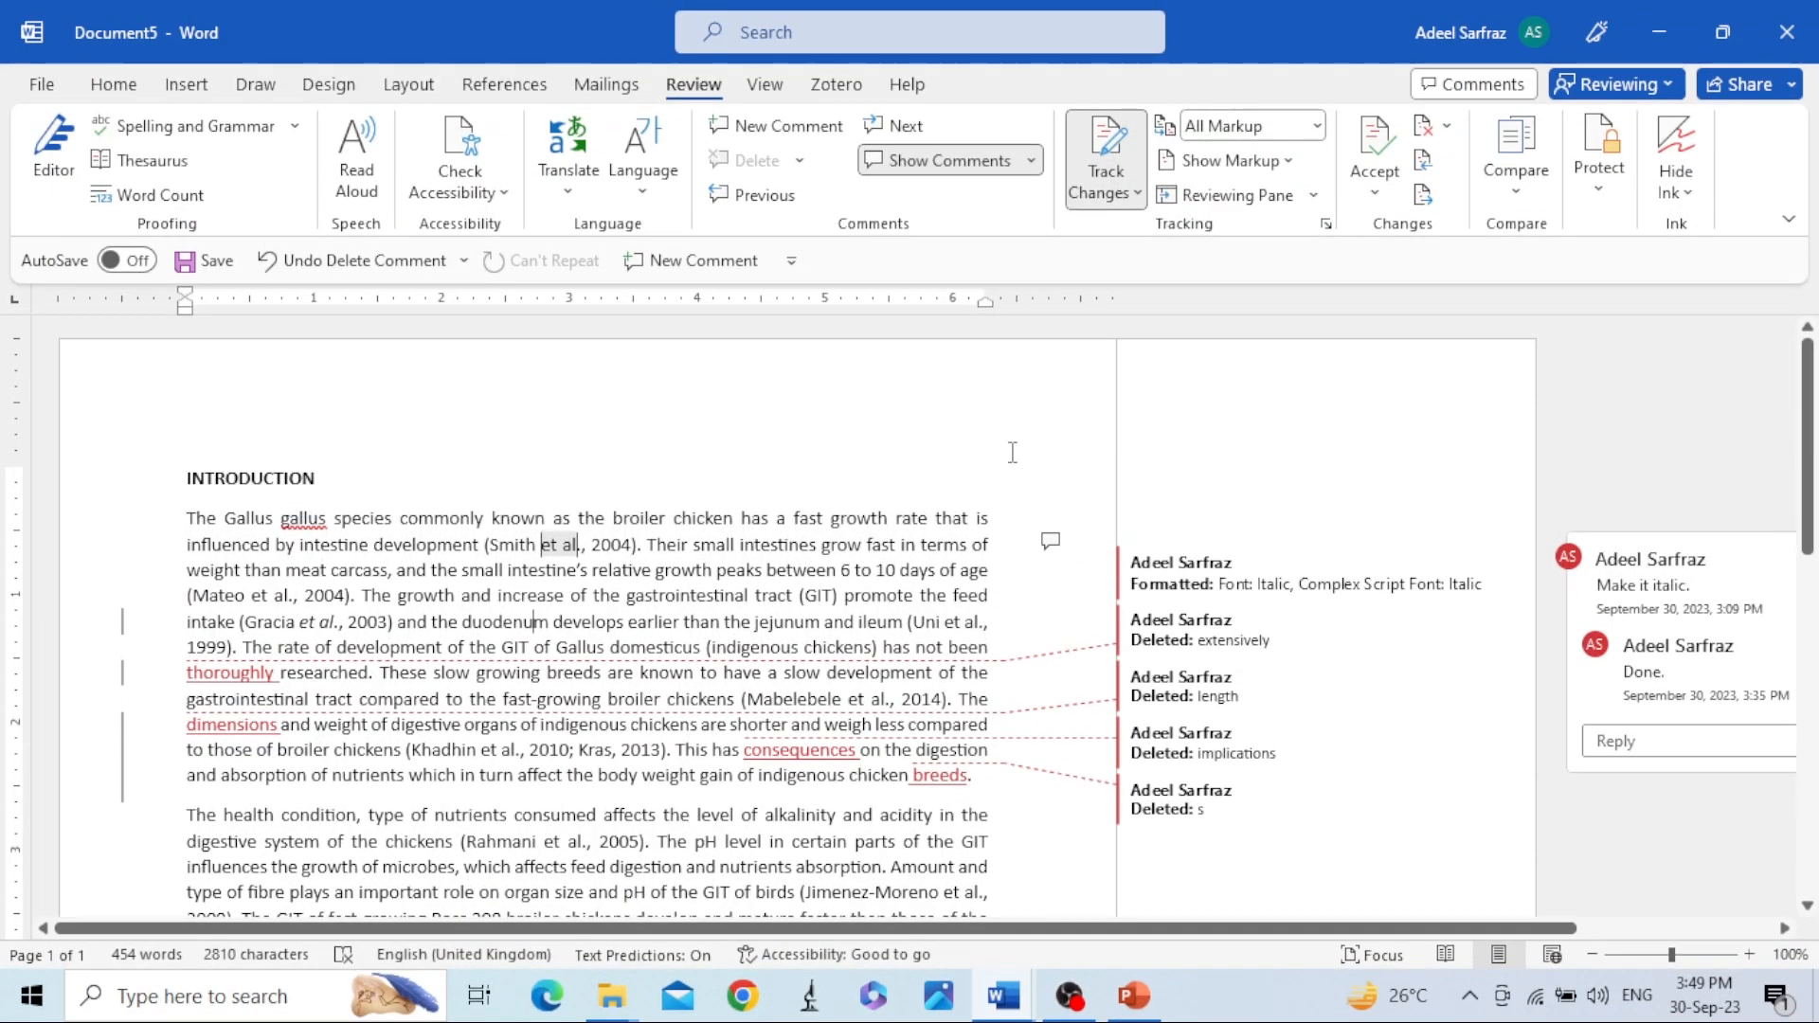
Open the Reviewing Pane and examine the list of comments, formatting changes, deletions and additions
{"action": "left_click", "coordinate": [1239, 199]}
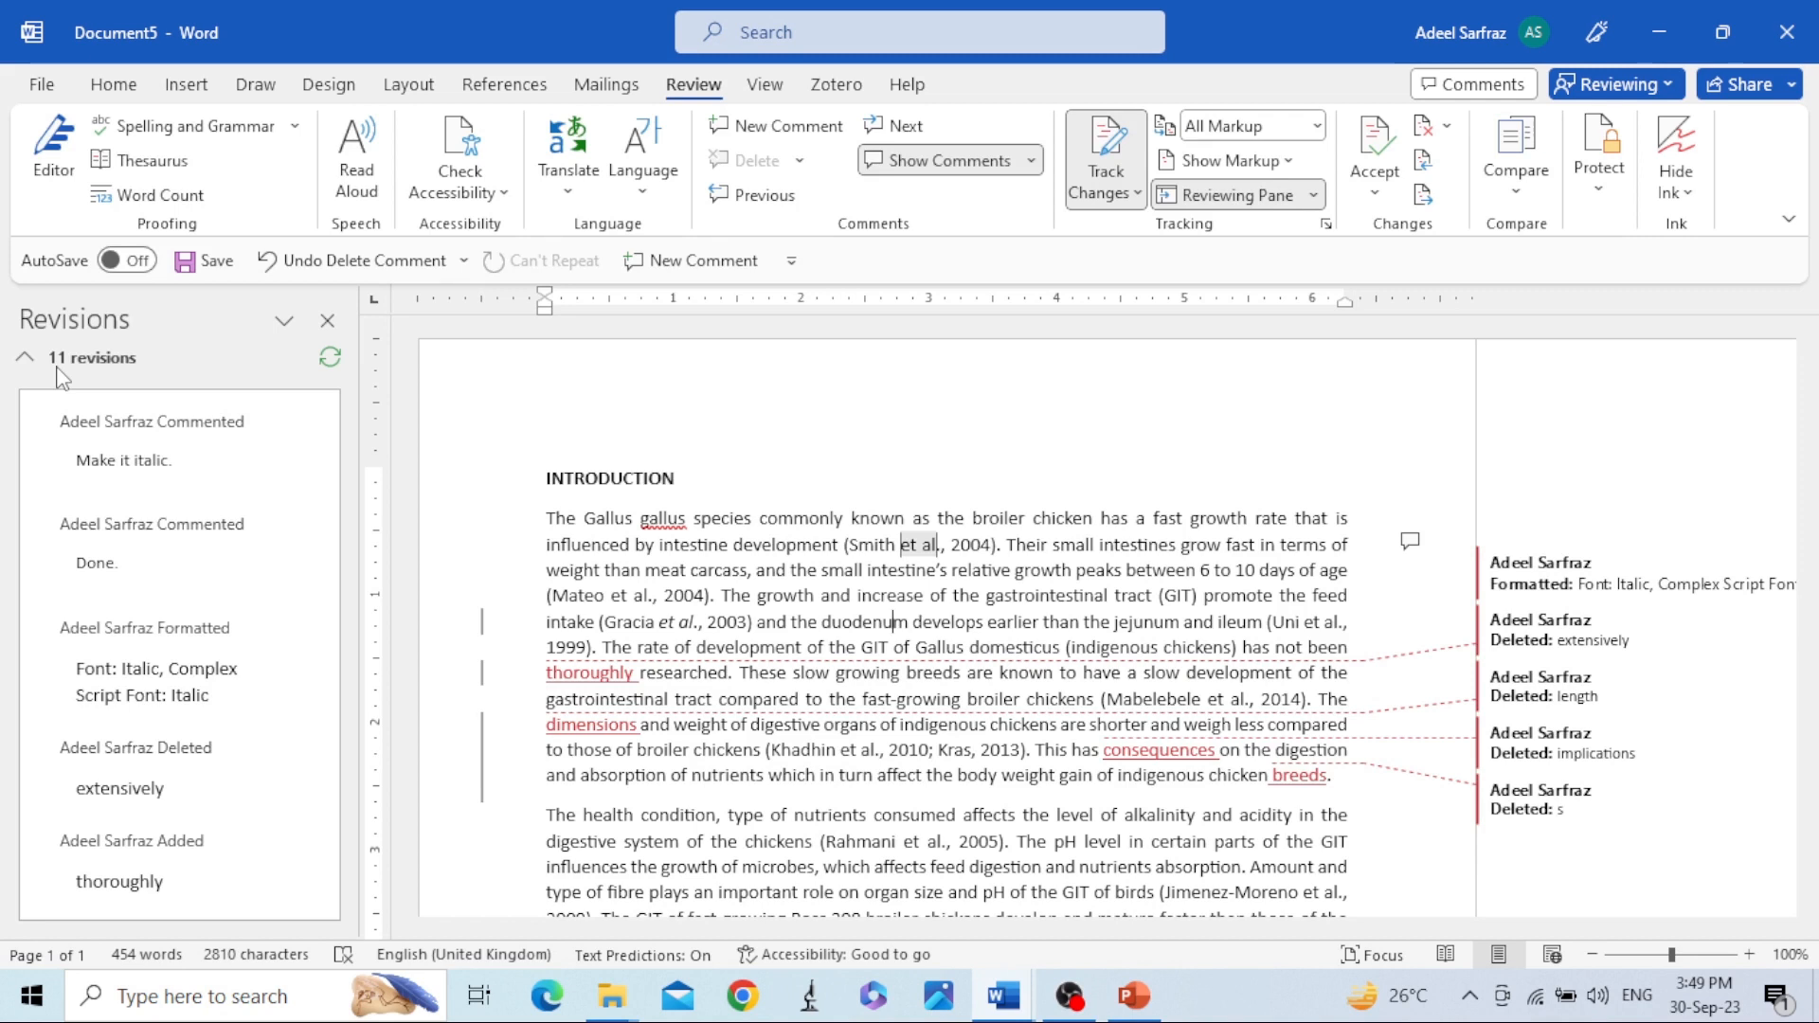
{"action": "left_click", "coordinate": [113, 464]}
{"action": "scroll", "coordinate": [152, 514], "scroll_direction": "down", "scroll_amount": 1}
{"action": "scroll", "coordinate": [157, 516], "scroll_direction": "down", "scroll_amount": 1}
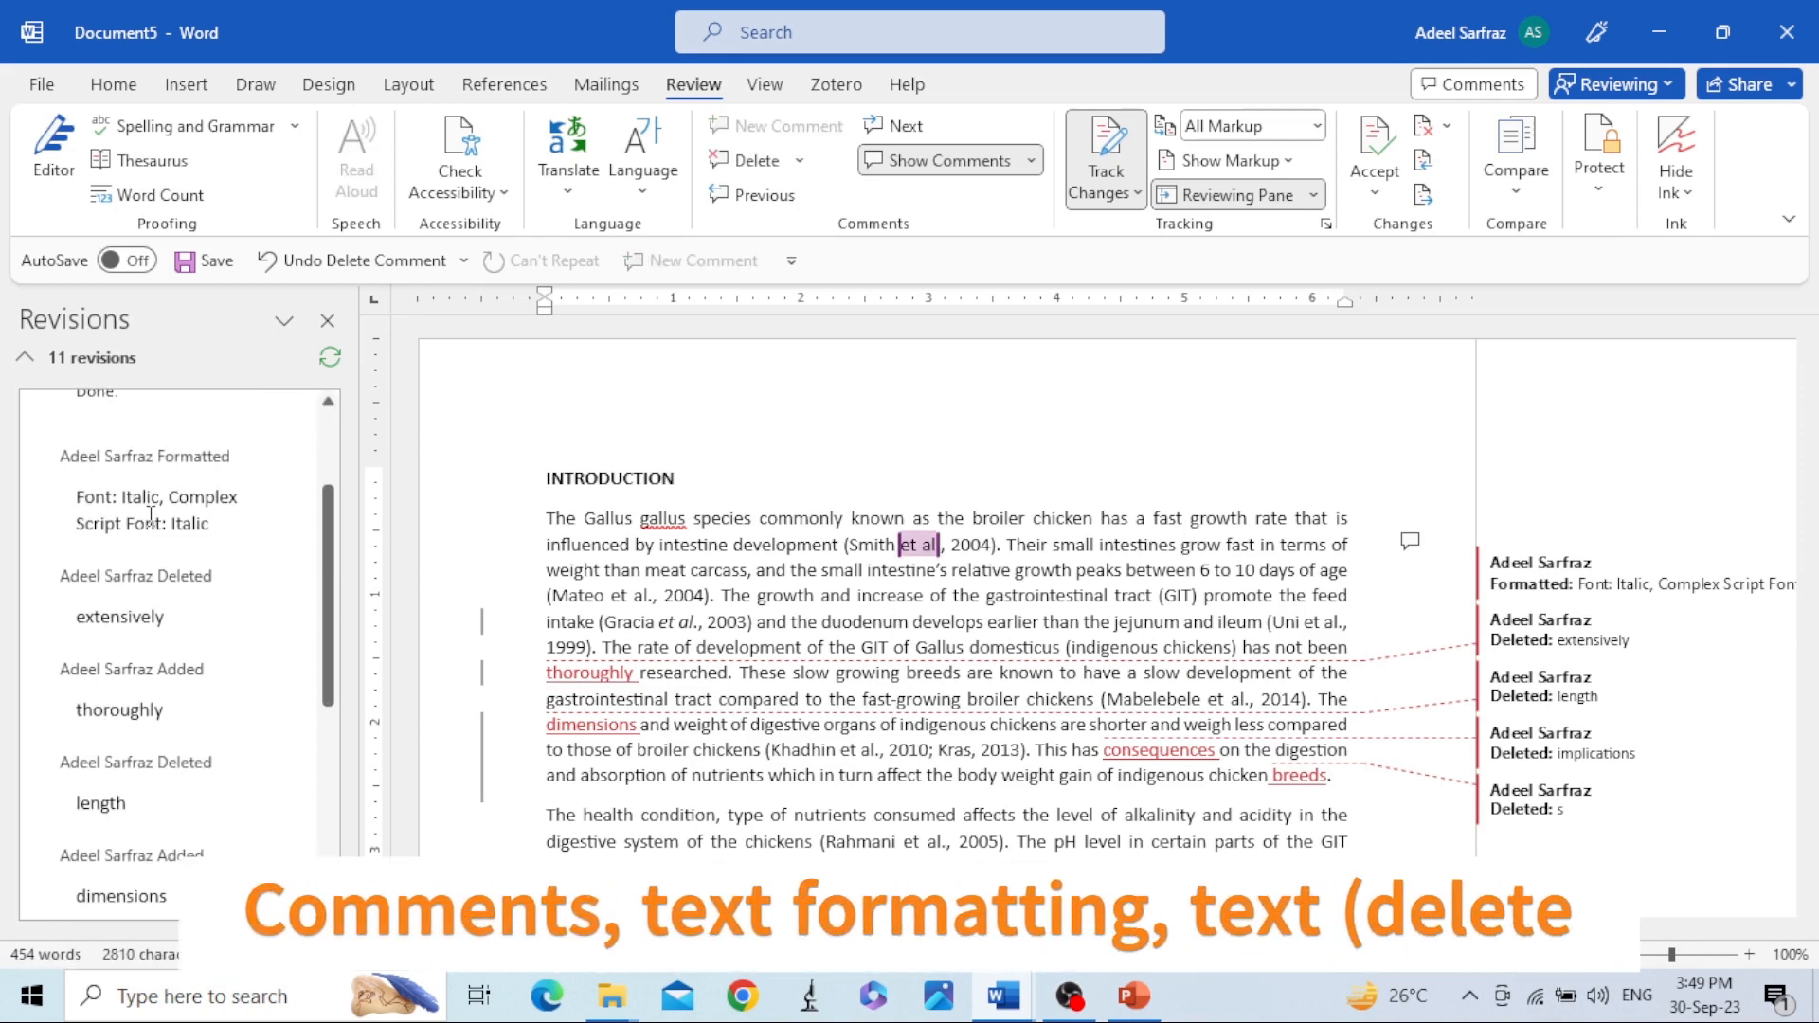
{"action": "scroll", "coordinate": [203, 524], "scroll_direction": "down", "scroll_amount": 2}
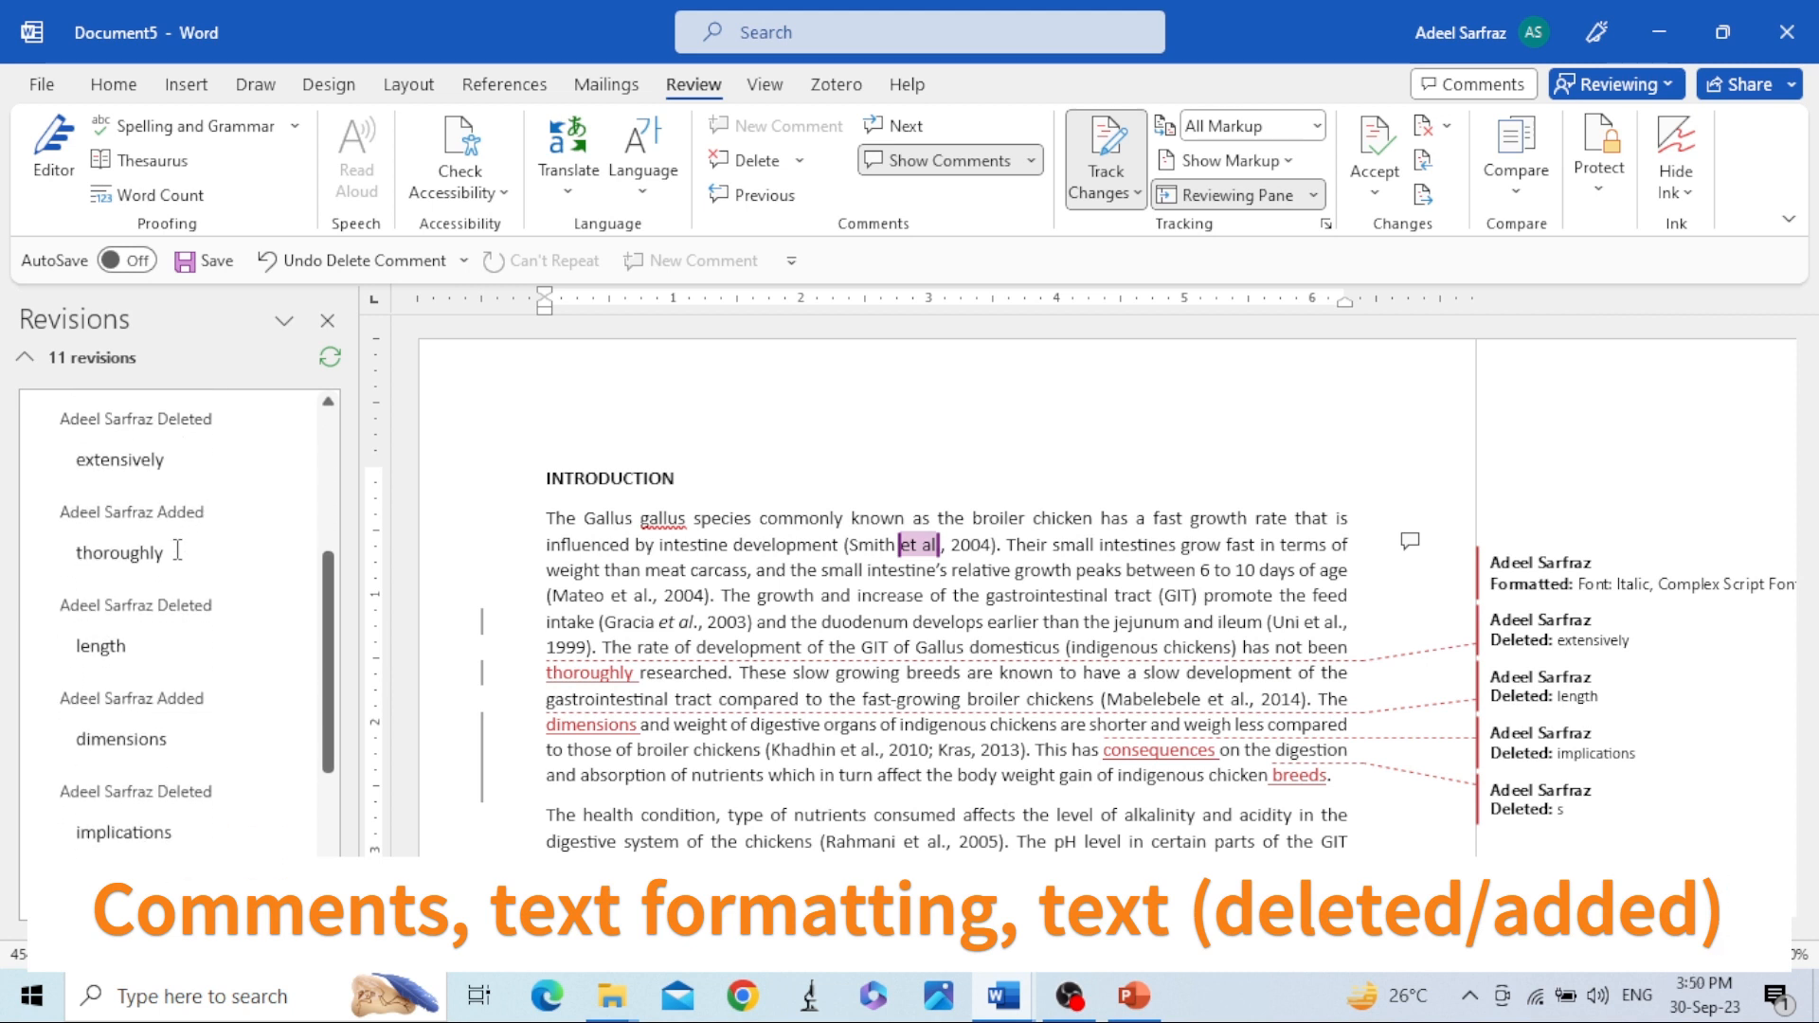
Read through the remaining entries in the revisions list and switch the Reviewing Pane to the horizontal layout
{"action": "scroll", "coordinate": [174, 693], "scroll_direction": "down", "scroll_amount": 2}
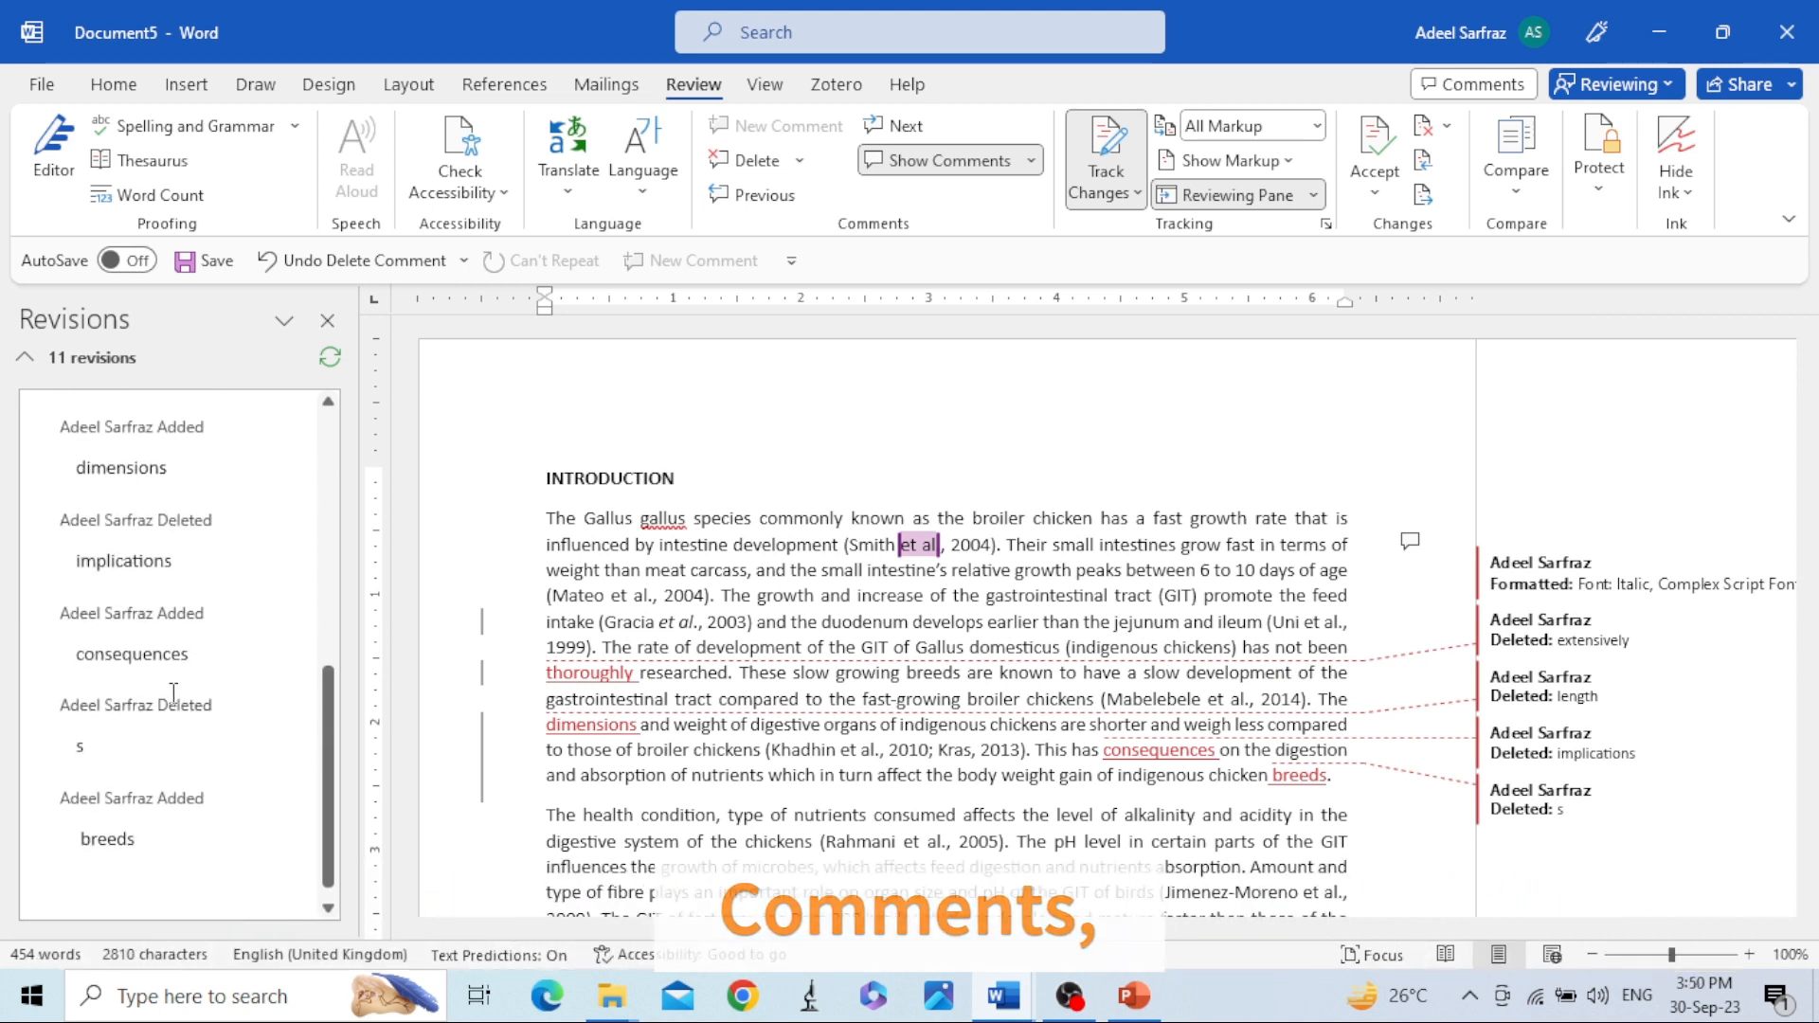
{"action": "scroll", "coordinate": [173, 694], "scroll_direction": "up", "scroll_amount": 6}
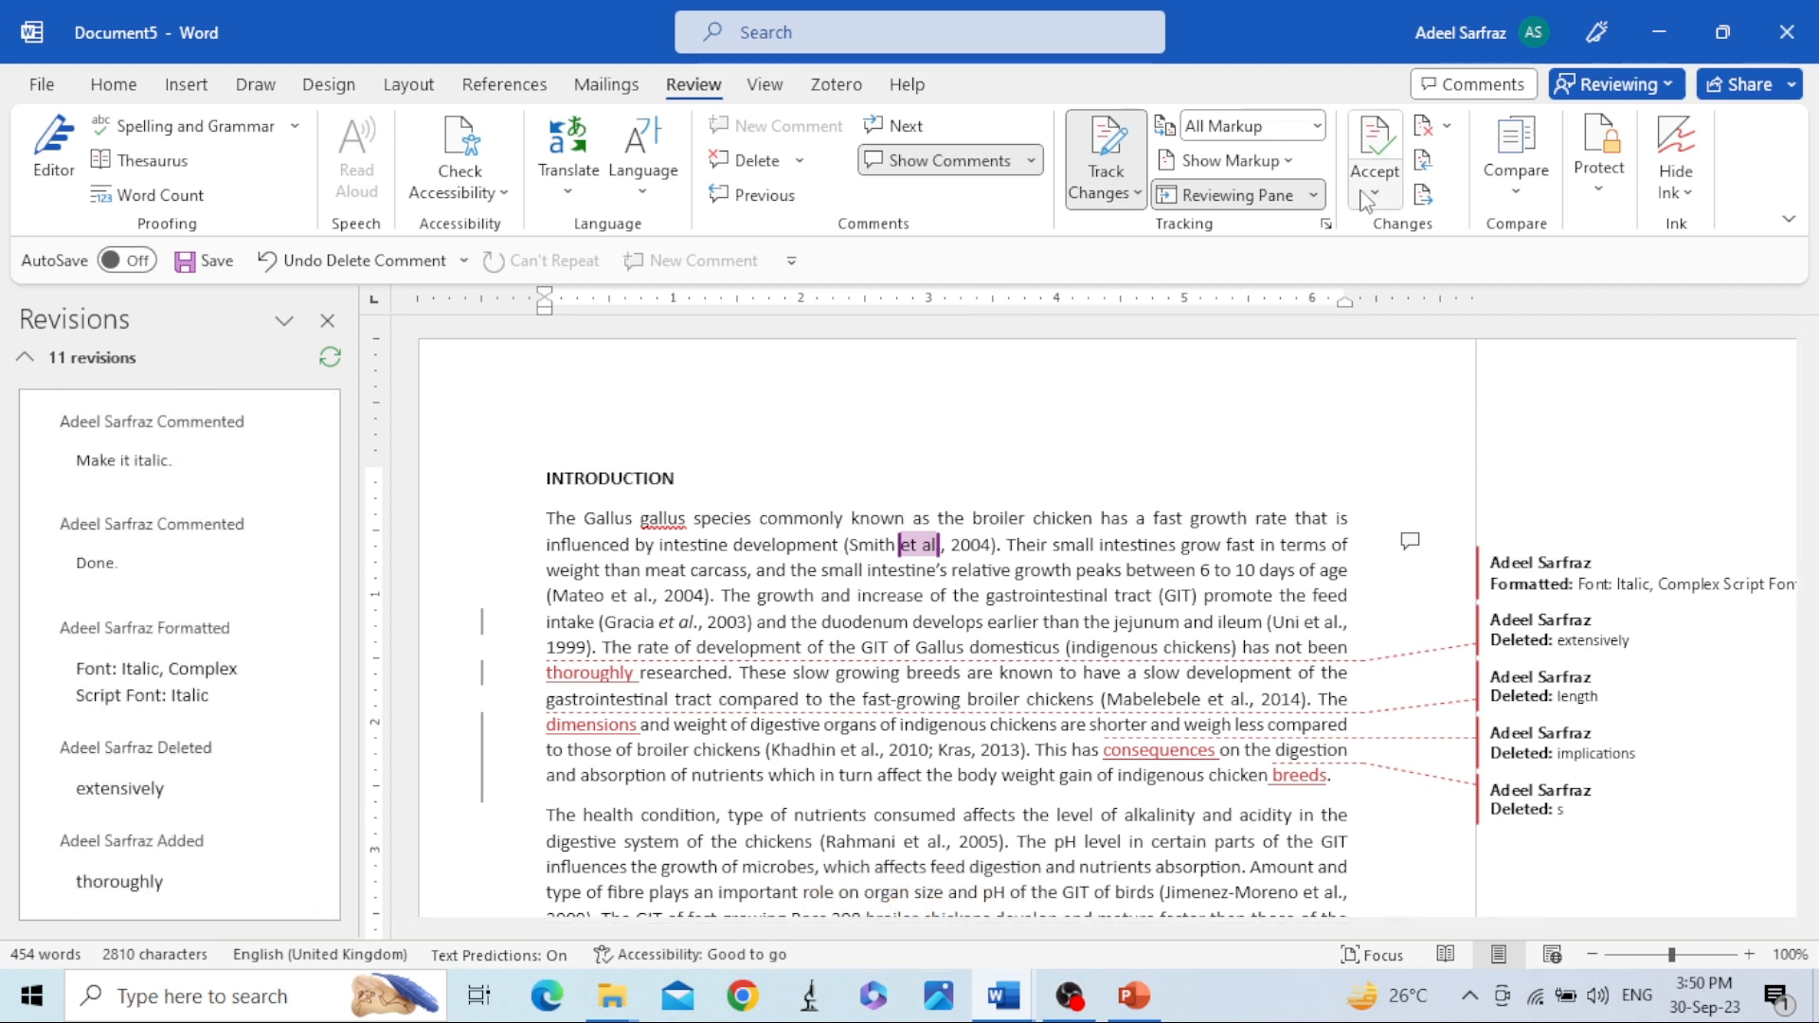
{"action": "left_click", "coordinate": [1314, 195]}
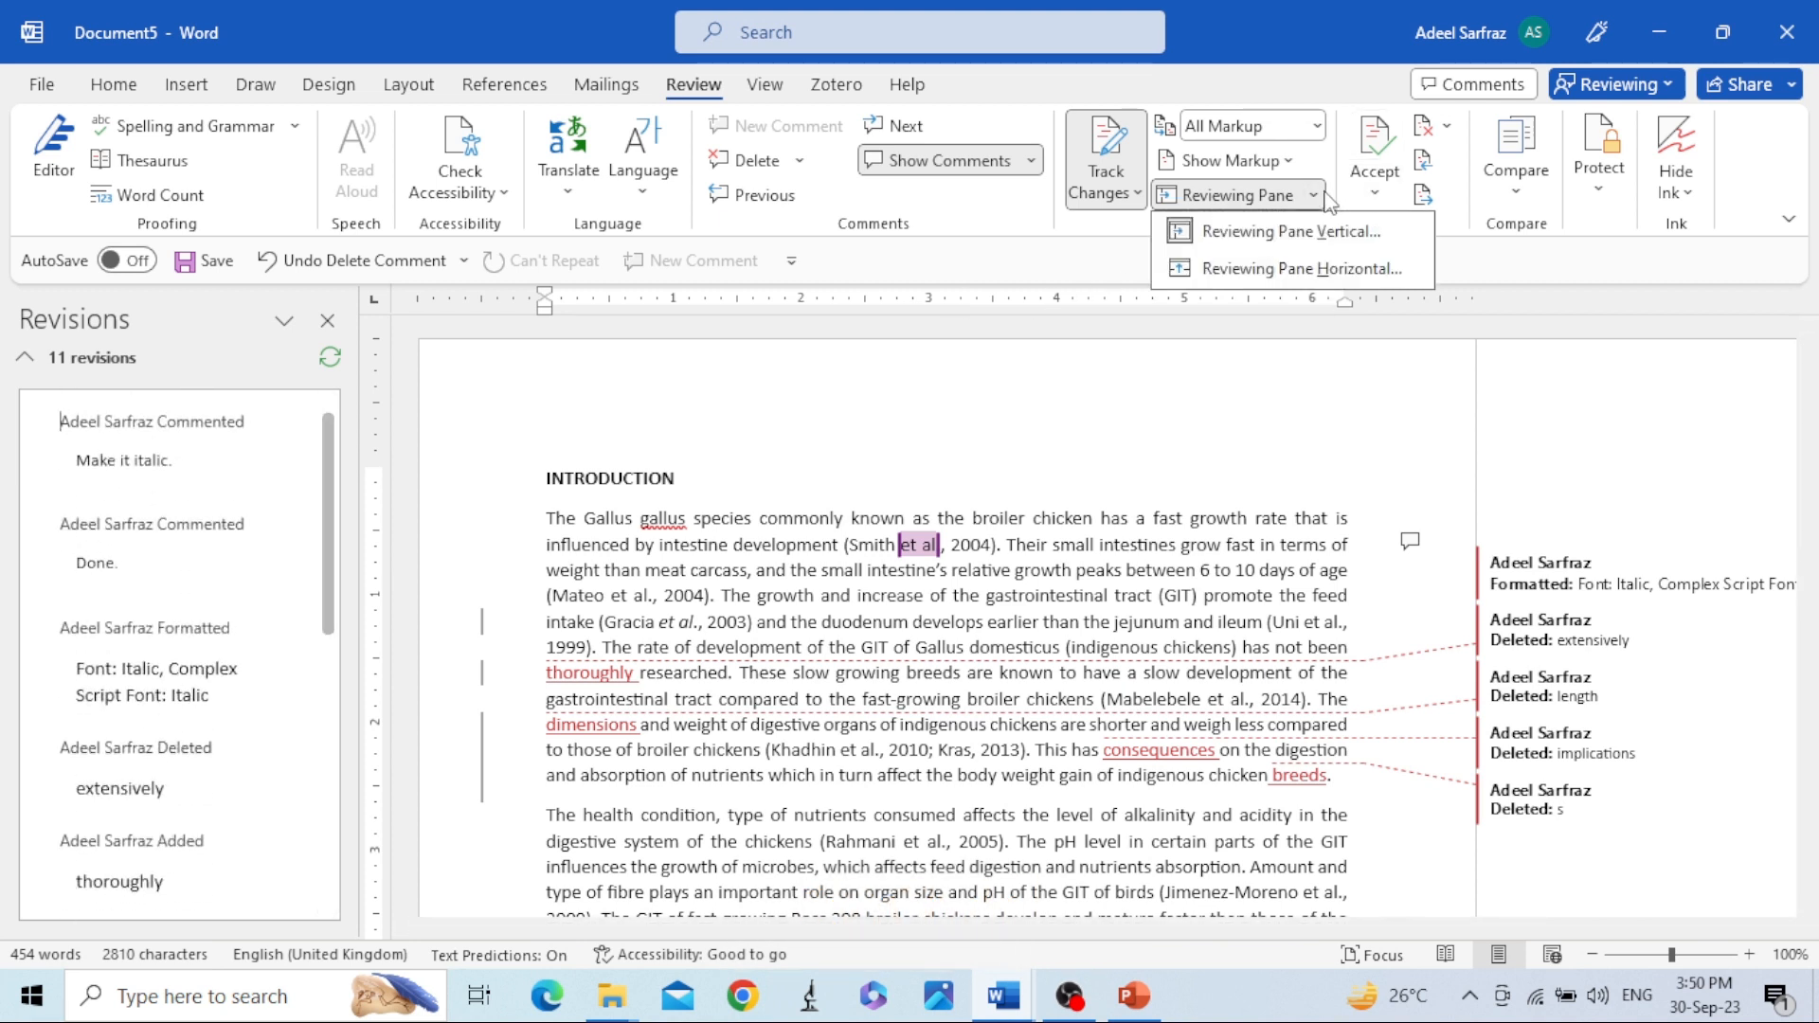
{"action": "left_click", "coordinate": [1296, 275]}
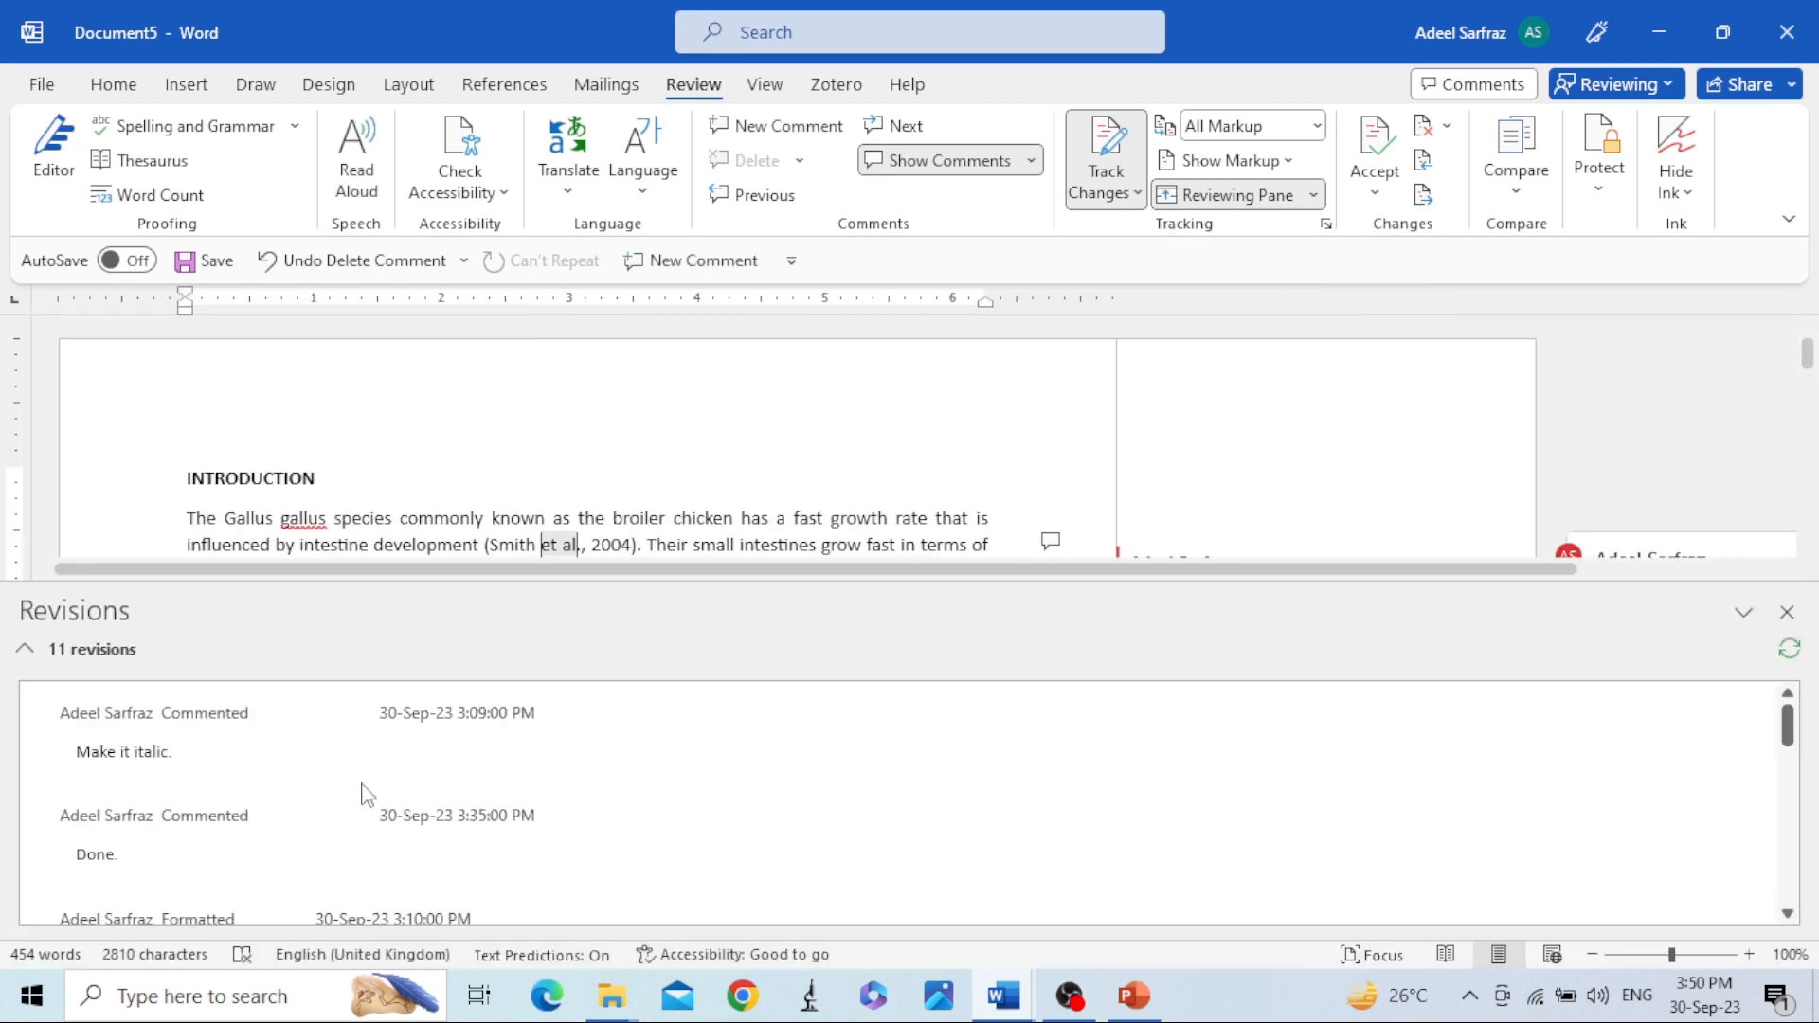
Examine the dated revisions in the horizontal Reviewing Pane, reduce the pane's height and close it
{"action": "left_click", "coordinate": [320, 841]}
{"action": "scroll", "coordinate": [322, 838], "scroll_direction": "down", "scroll_amount": 5}
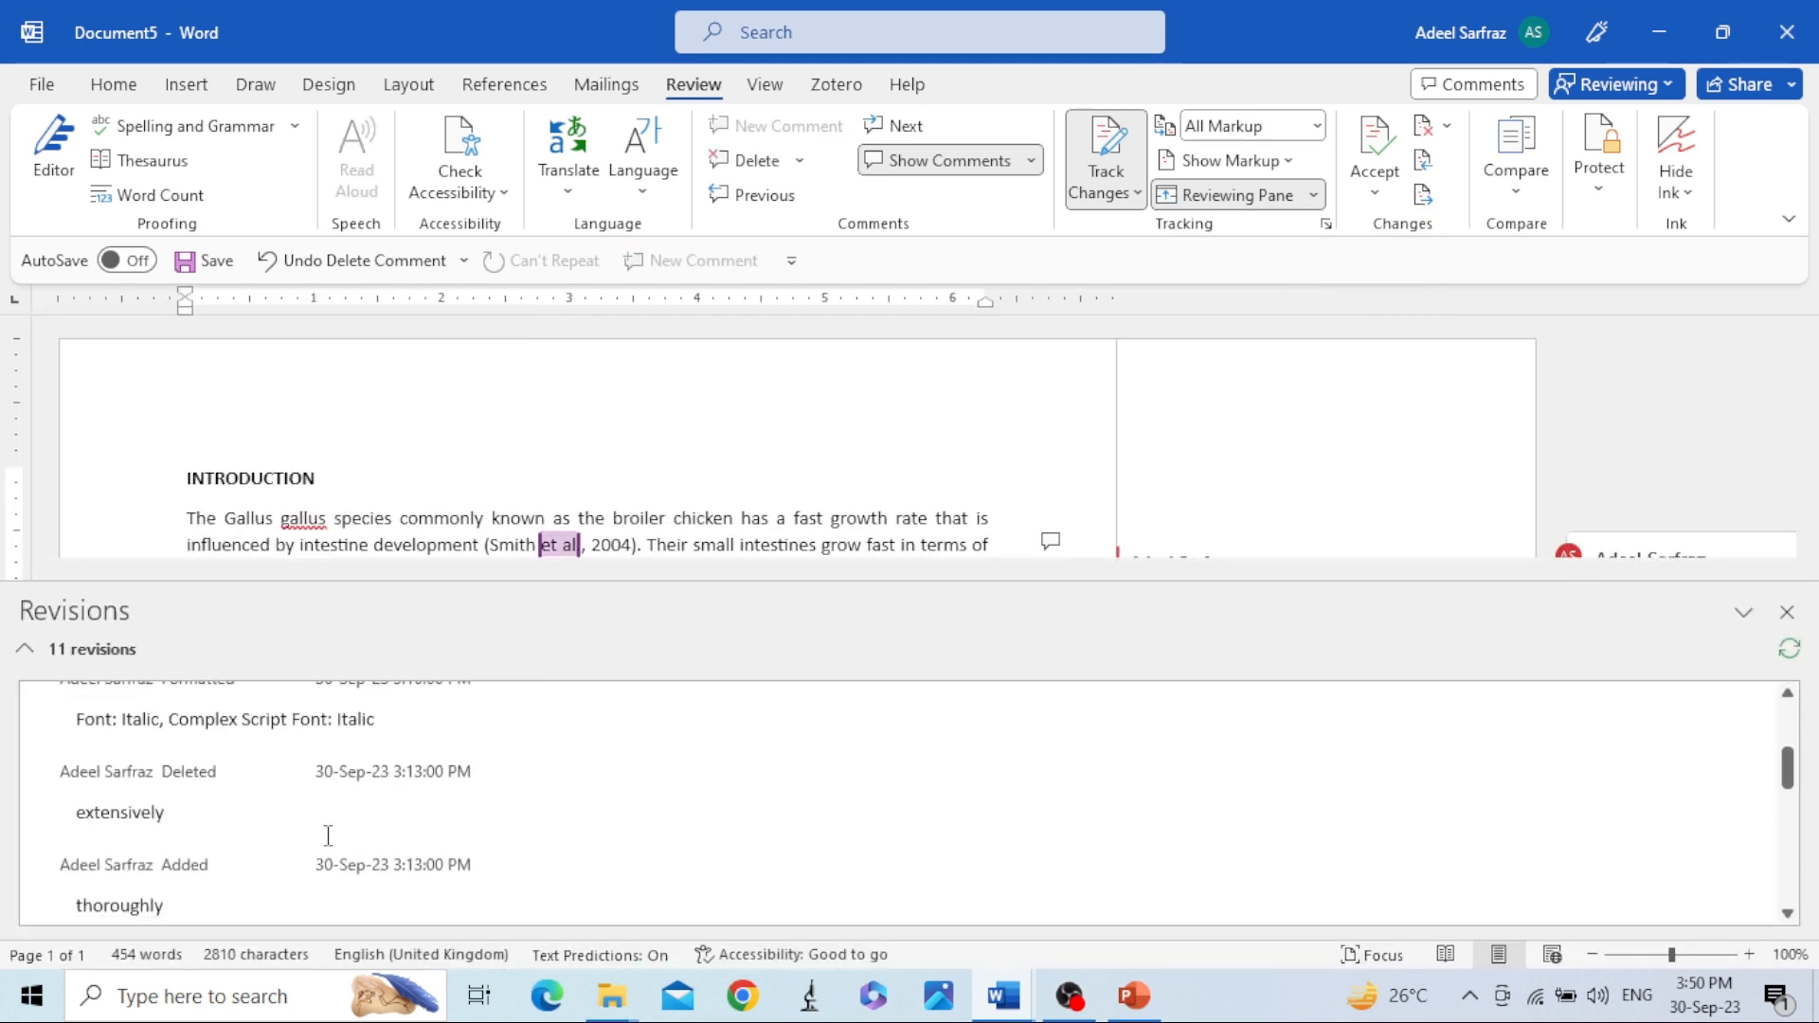
{"action": "scroll", "coordinate": [327, 836], "scroll_direction": "down", "scroll_amount": 2}
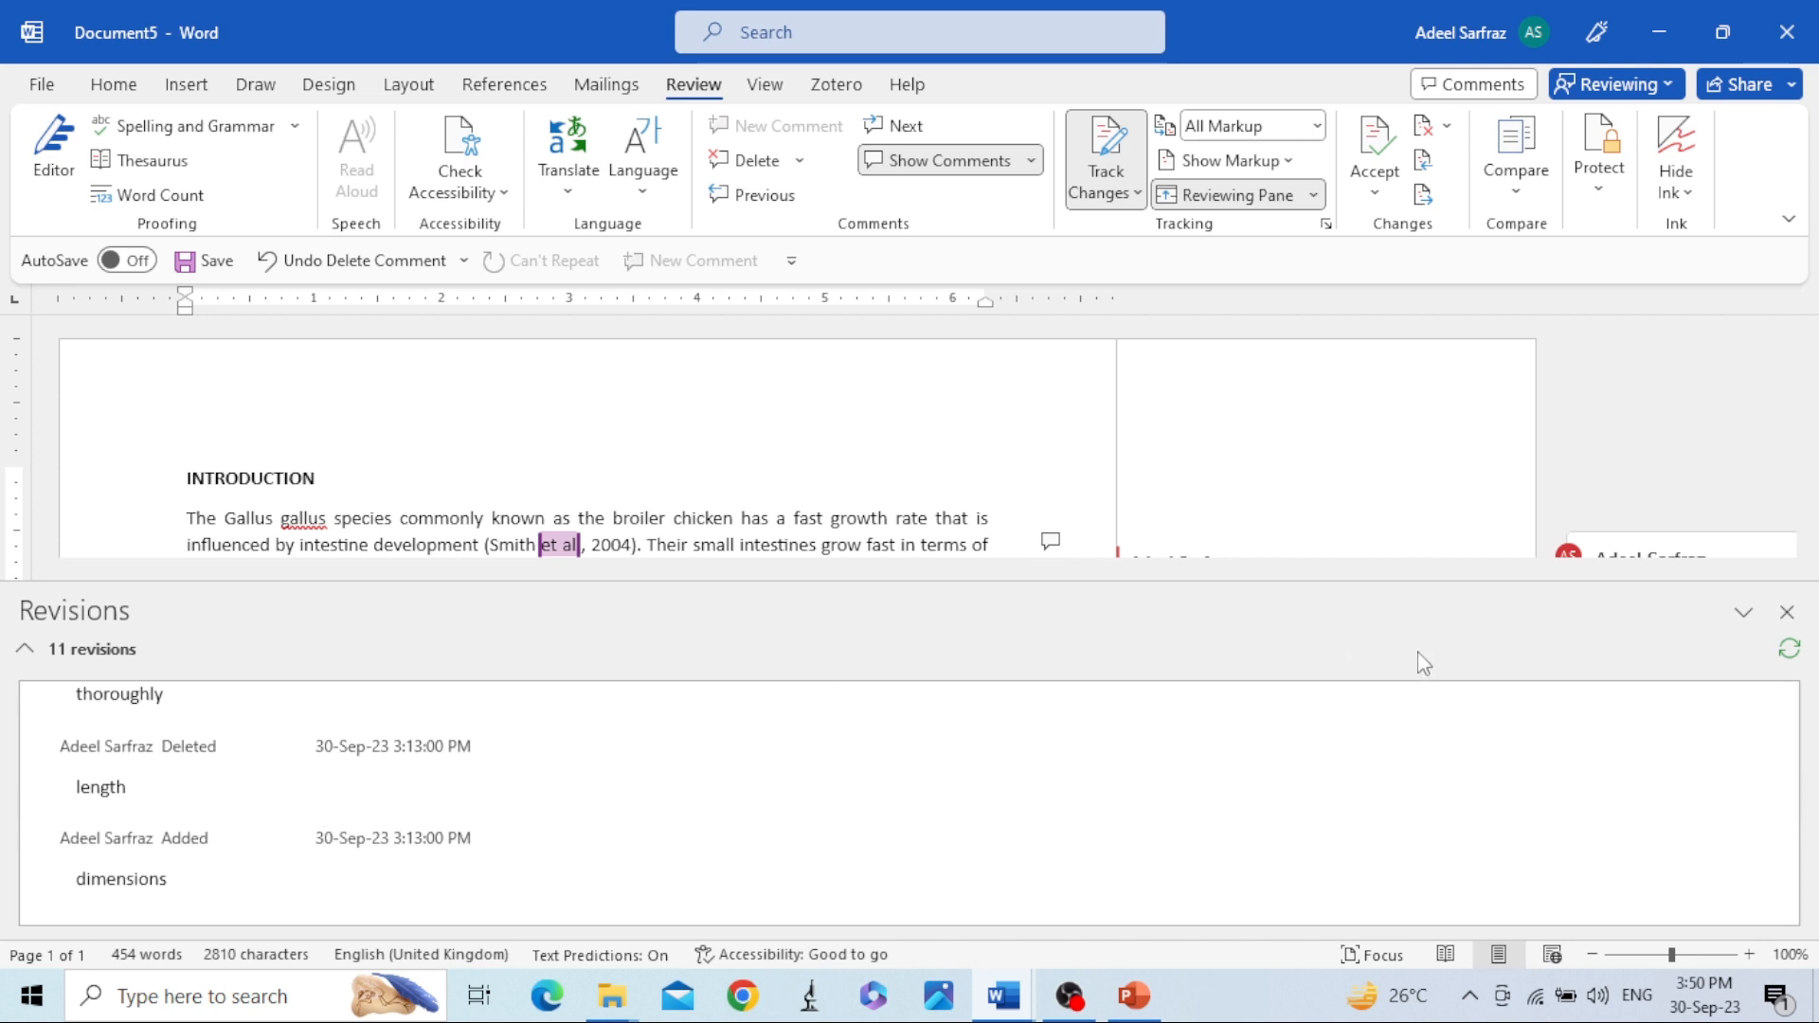
{"action": "left_click_drag", "start_coordinate": [1384, 595], "coordinate": [1381, 654]}
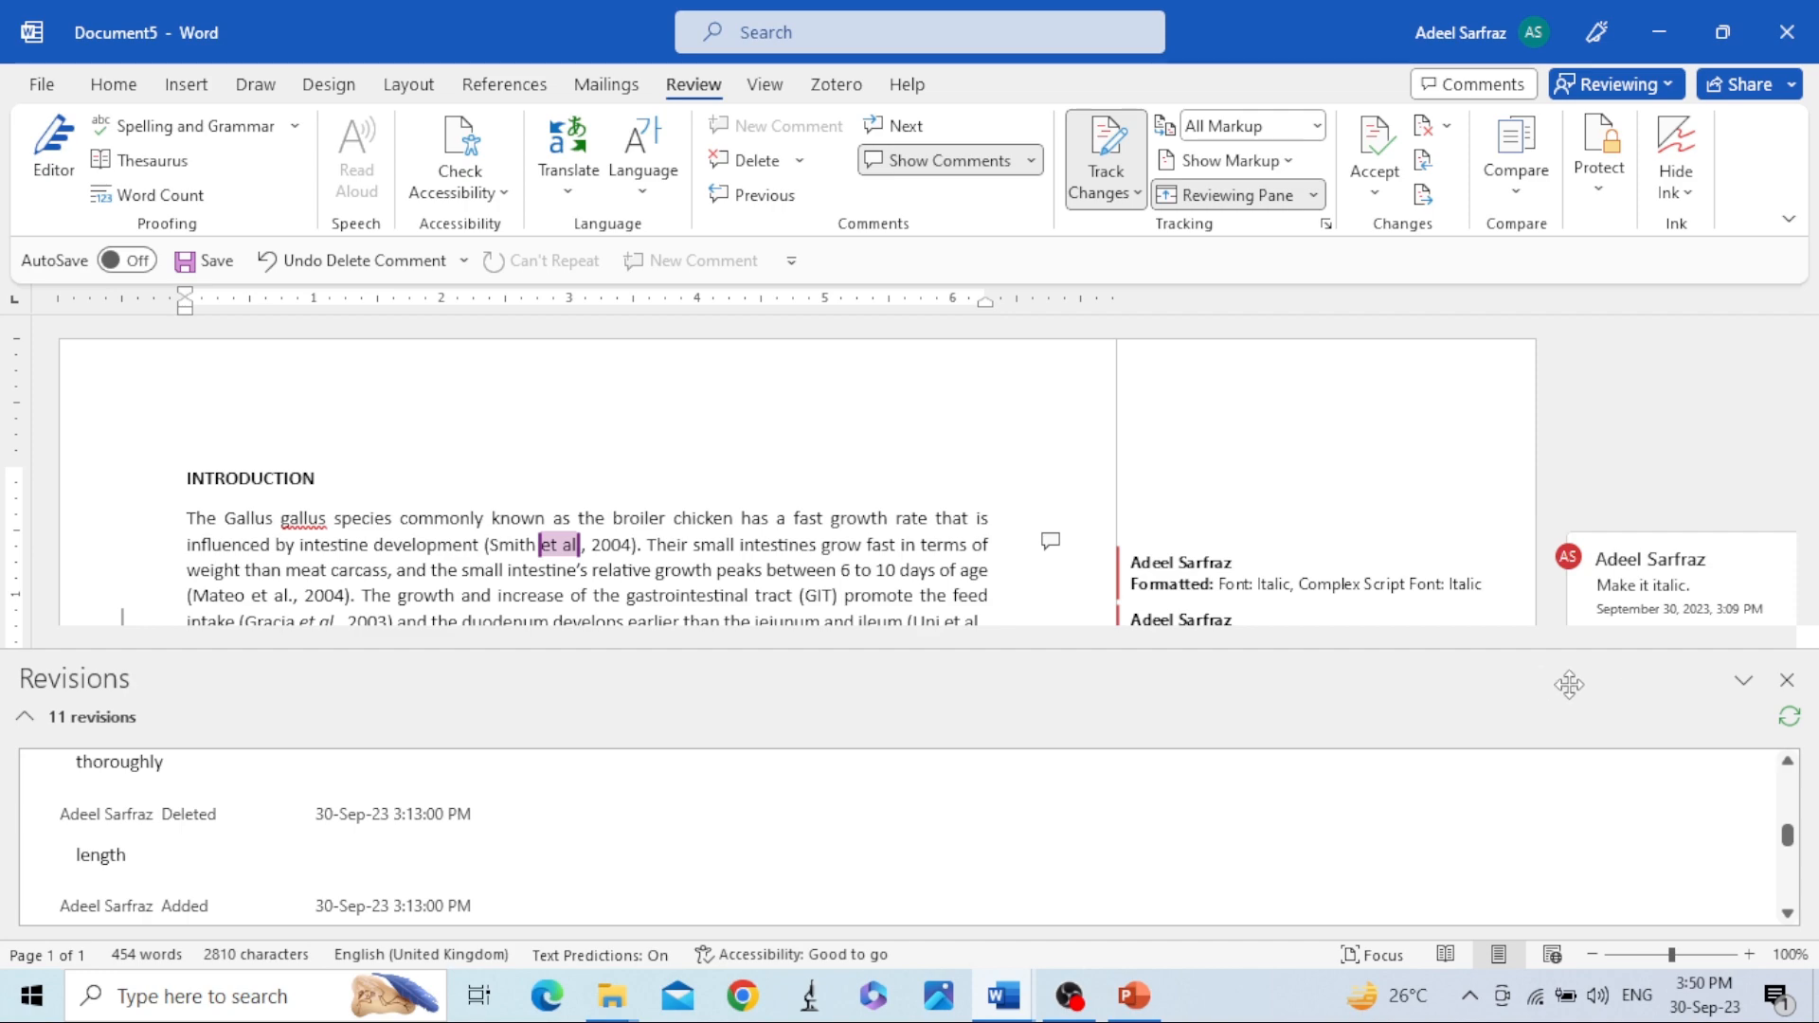
{"action": "left_click", "coordinate": [1787, 680]}
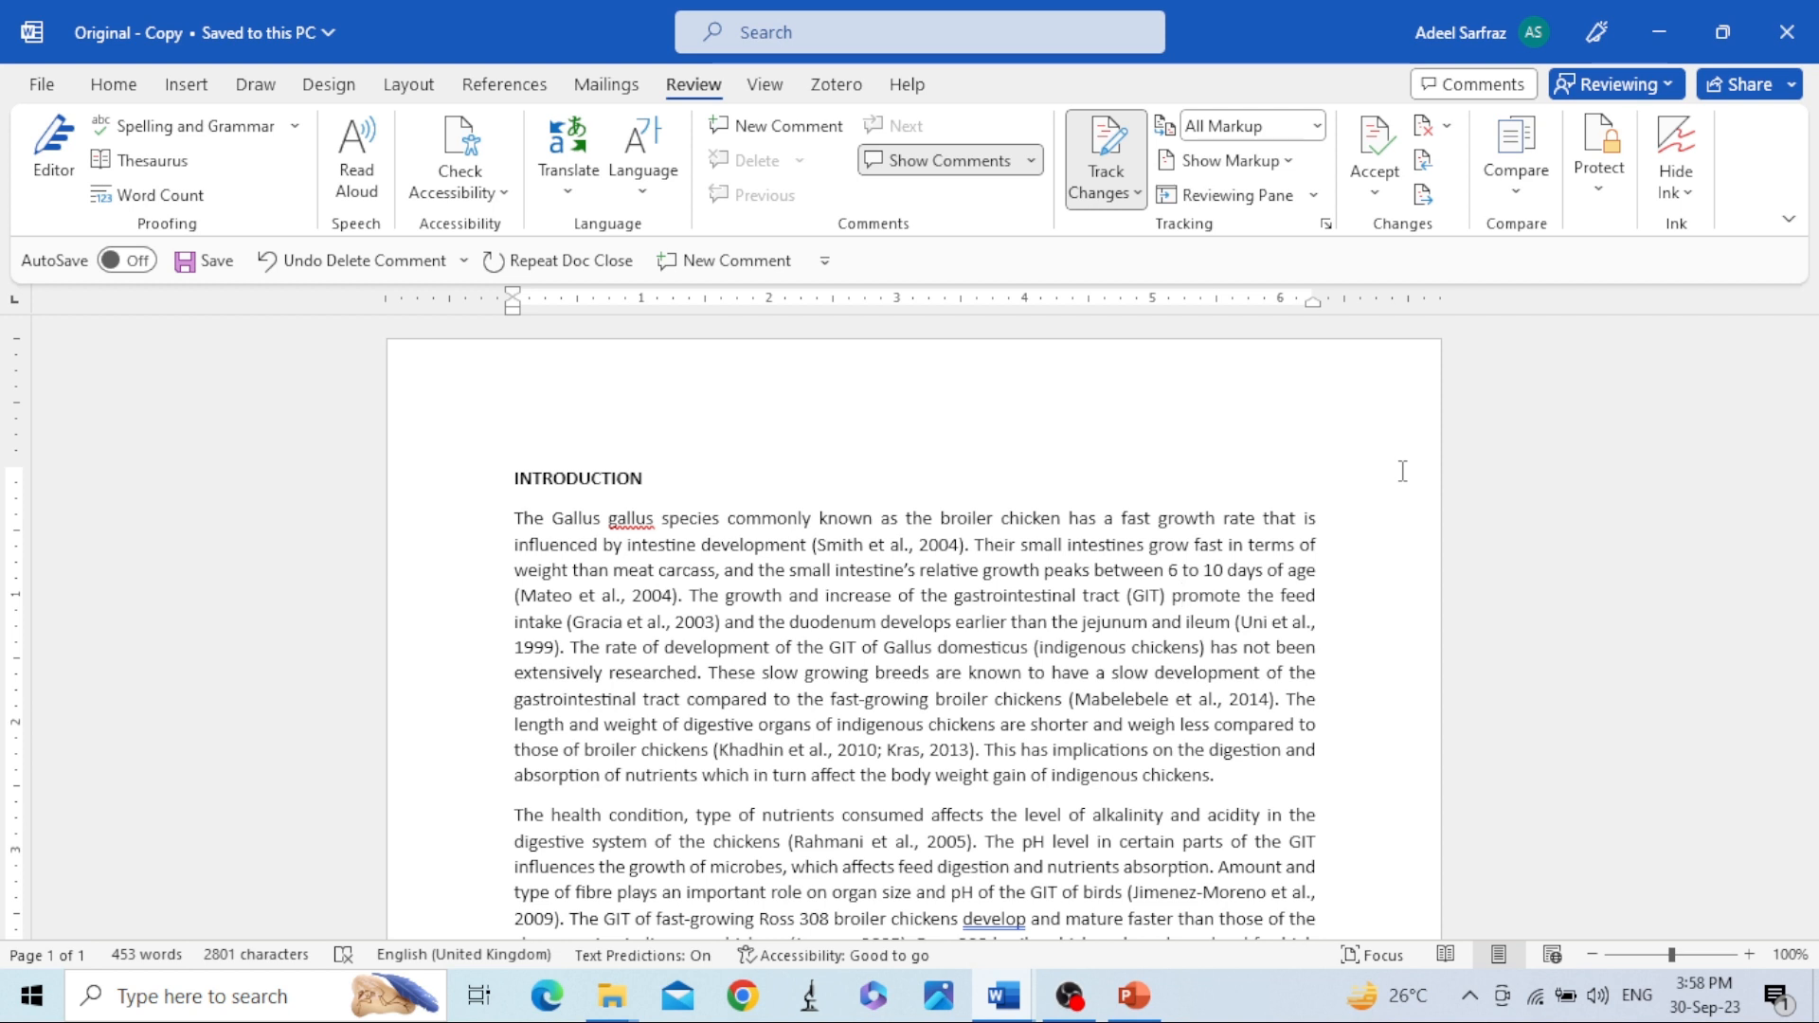
Start comparing two versions of a document and choose "Original - Copy" from the Desktop as the original document
{"action": "left_click", "coordinate": [1526, 180]}
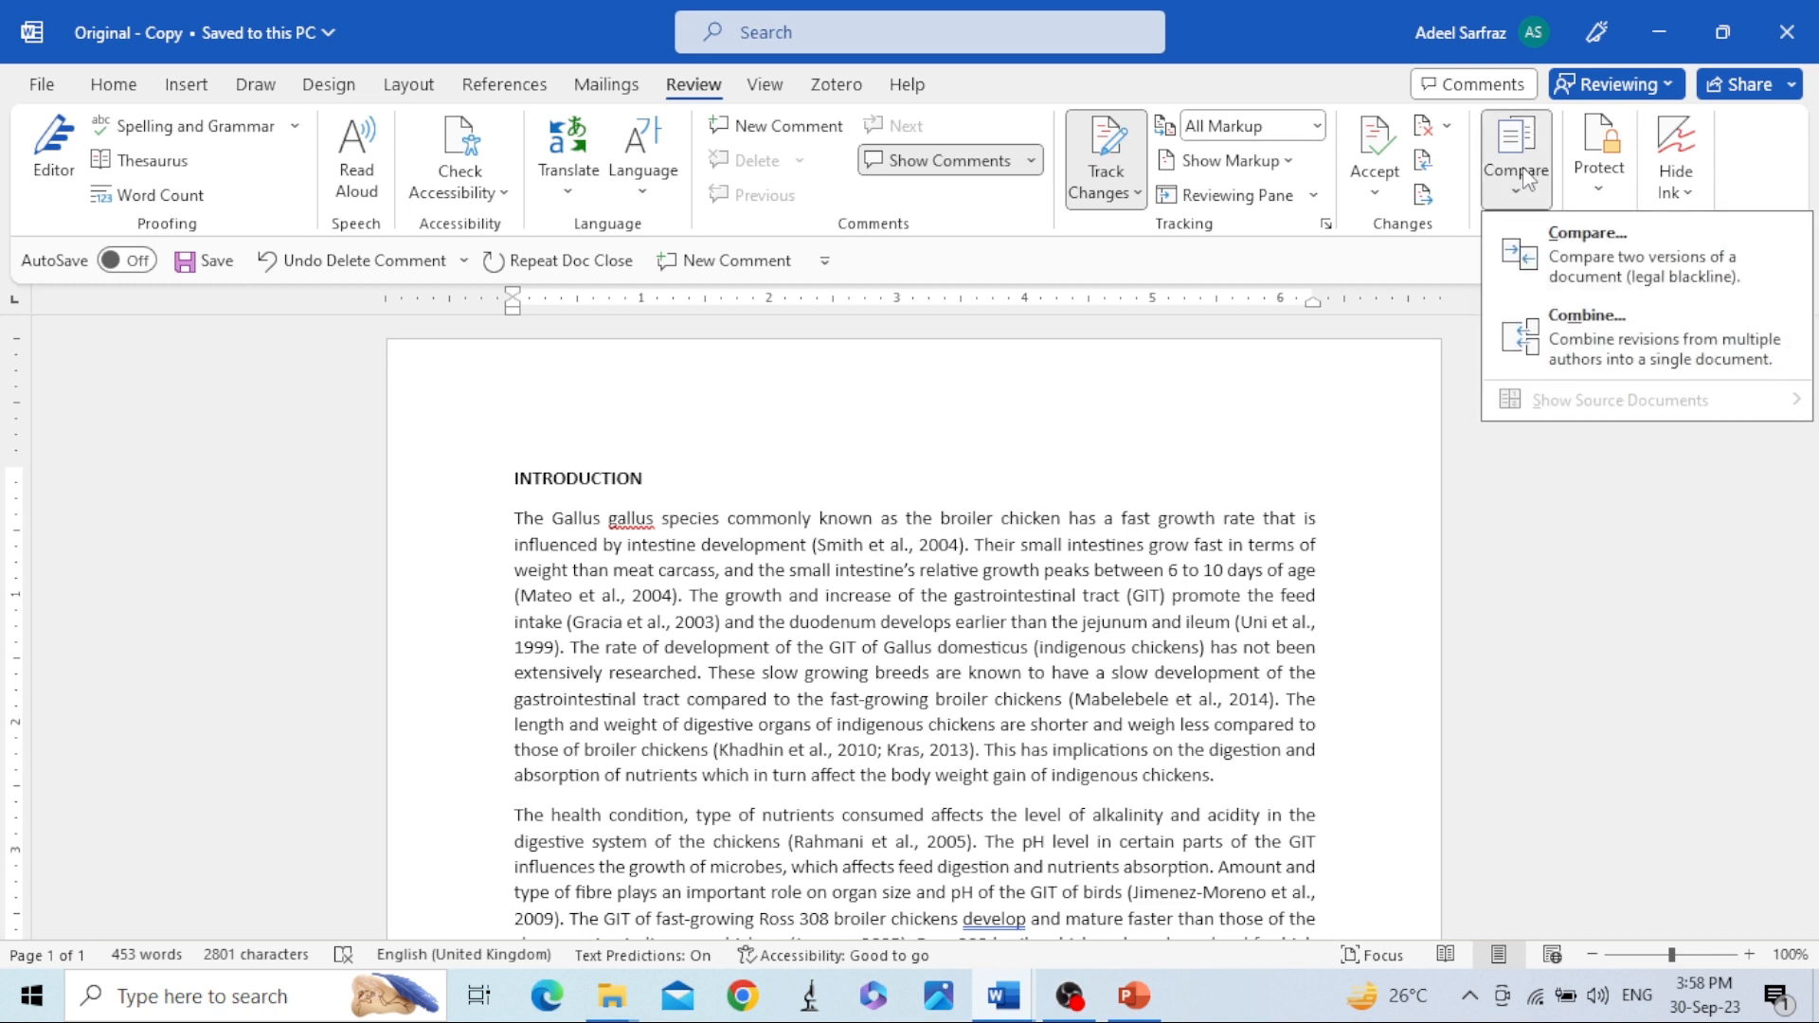
{"action": "left_click", "coordinate": [1635, 274]}
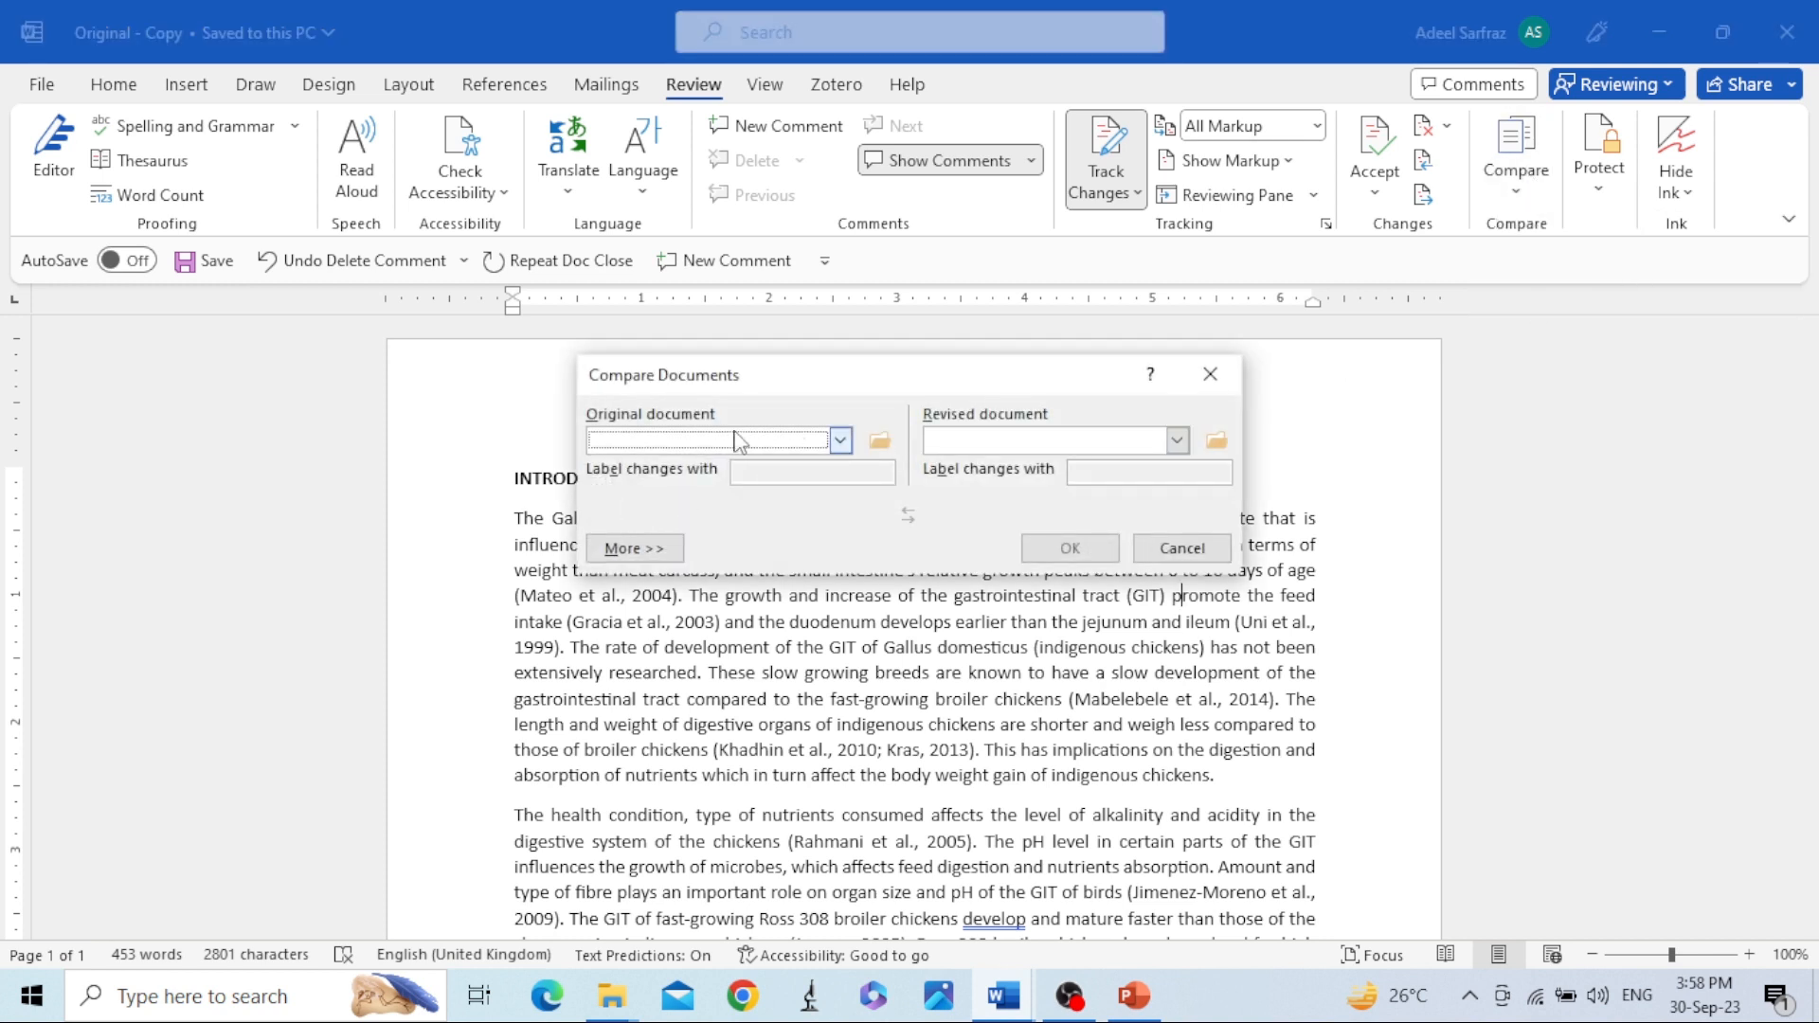
{"action": "left_click", "coordinate": [877, 441]}
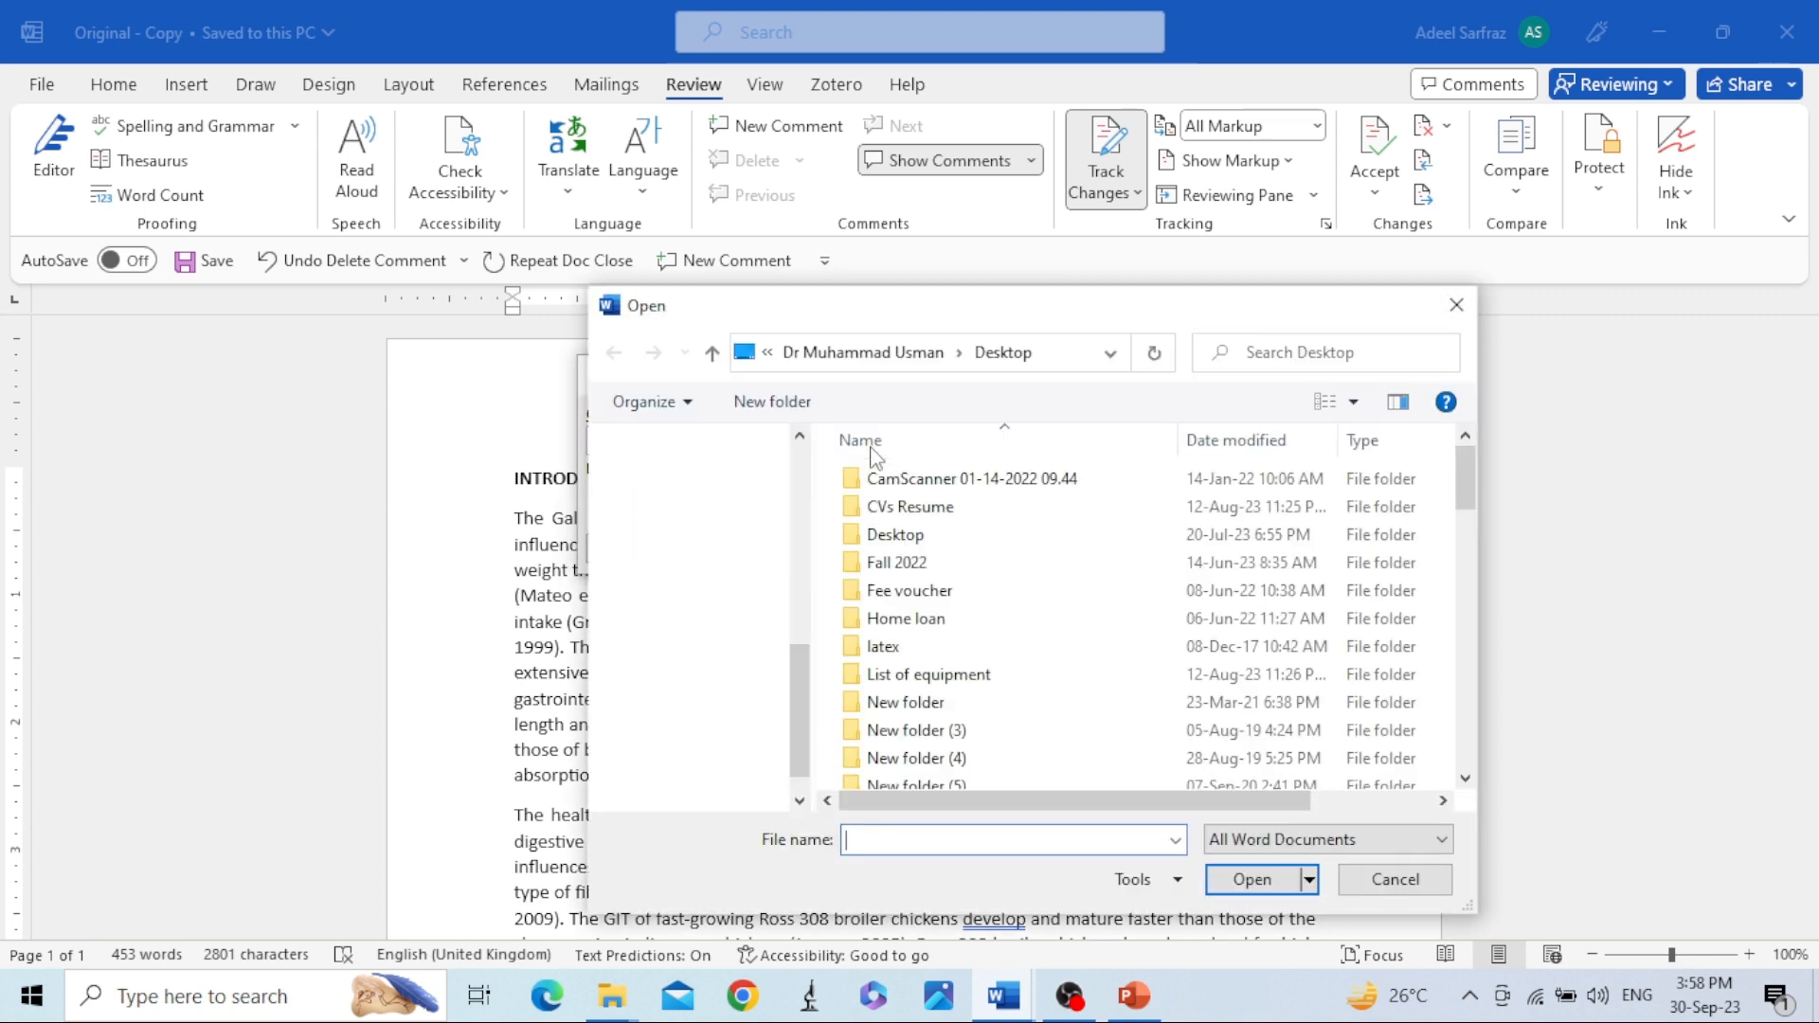
{"action": "left_click", "coordinate": [883, 482]}
{"action": "key", "text": "o"}
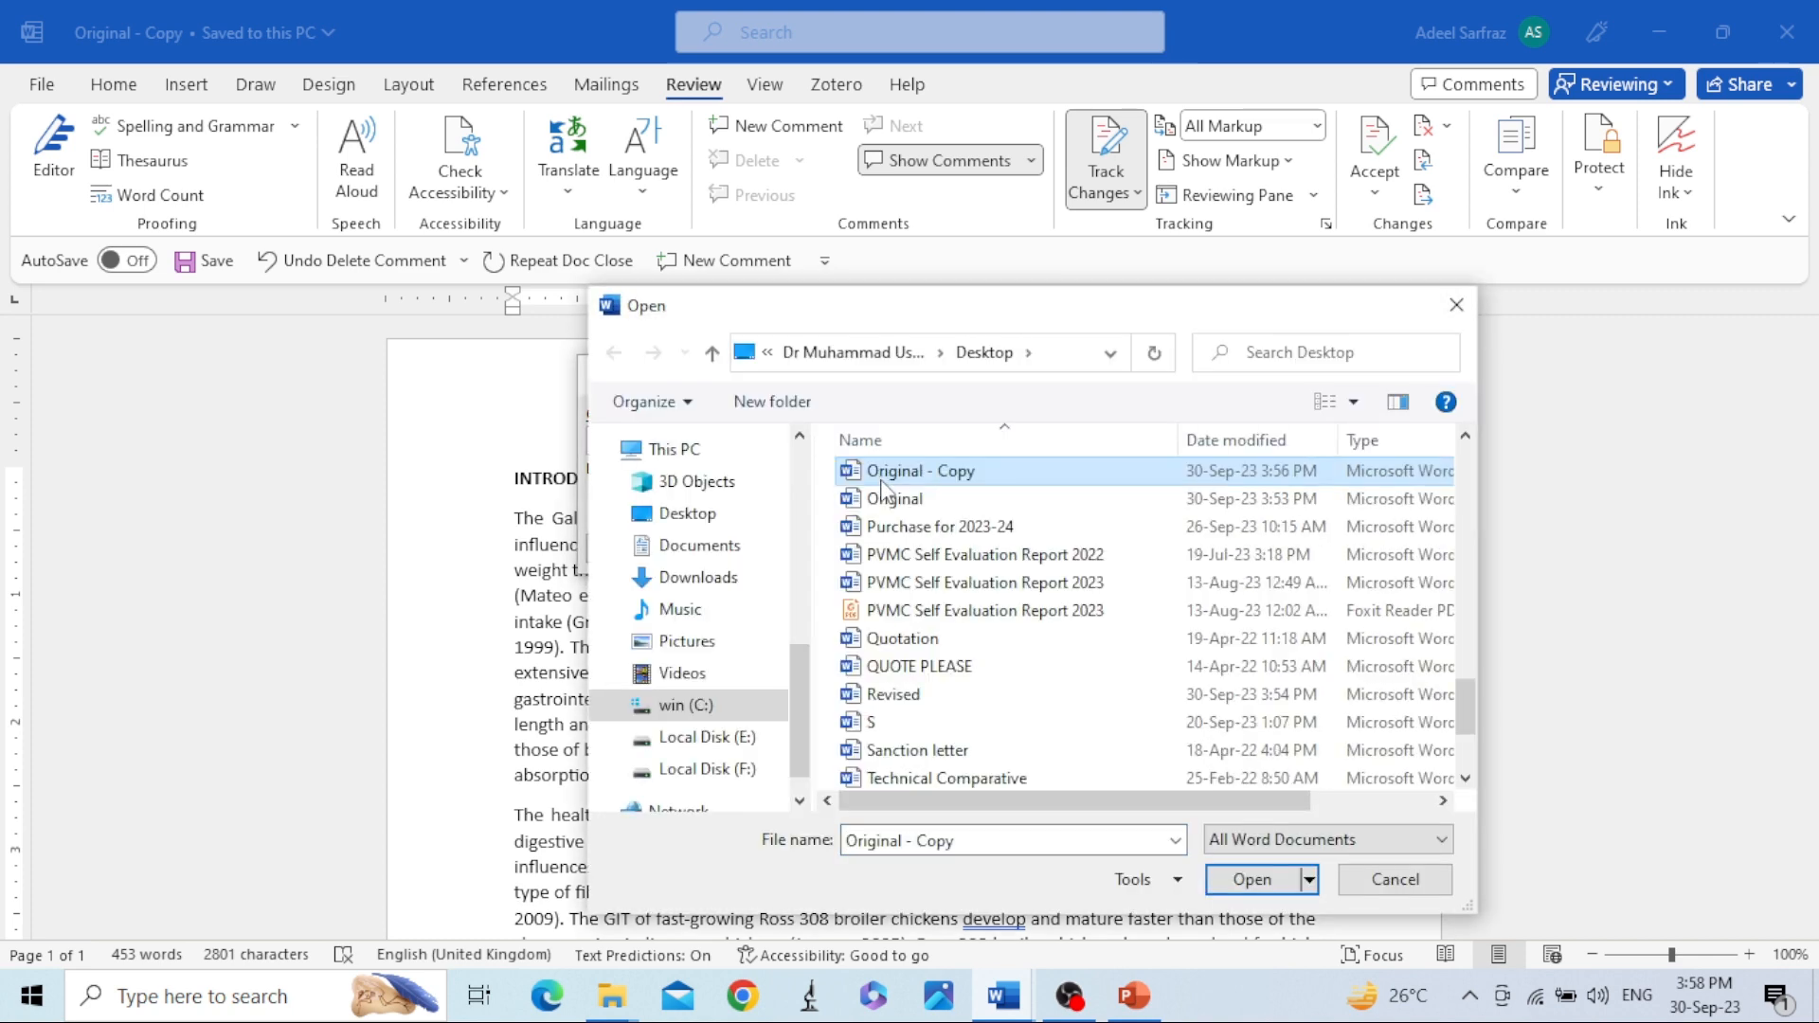
{"action": "key", "text": "Return"}
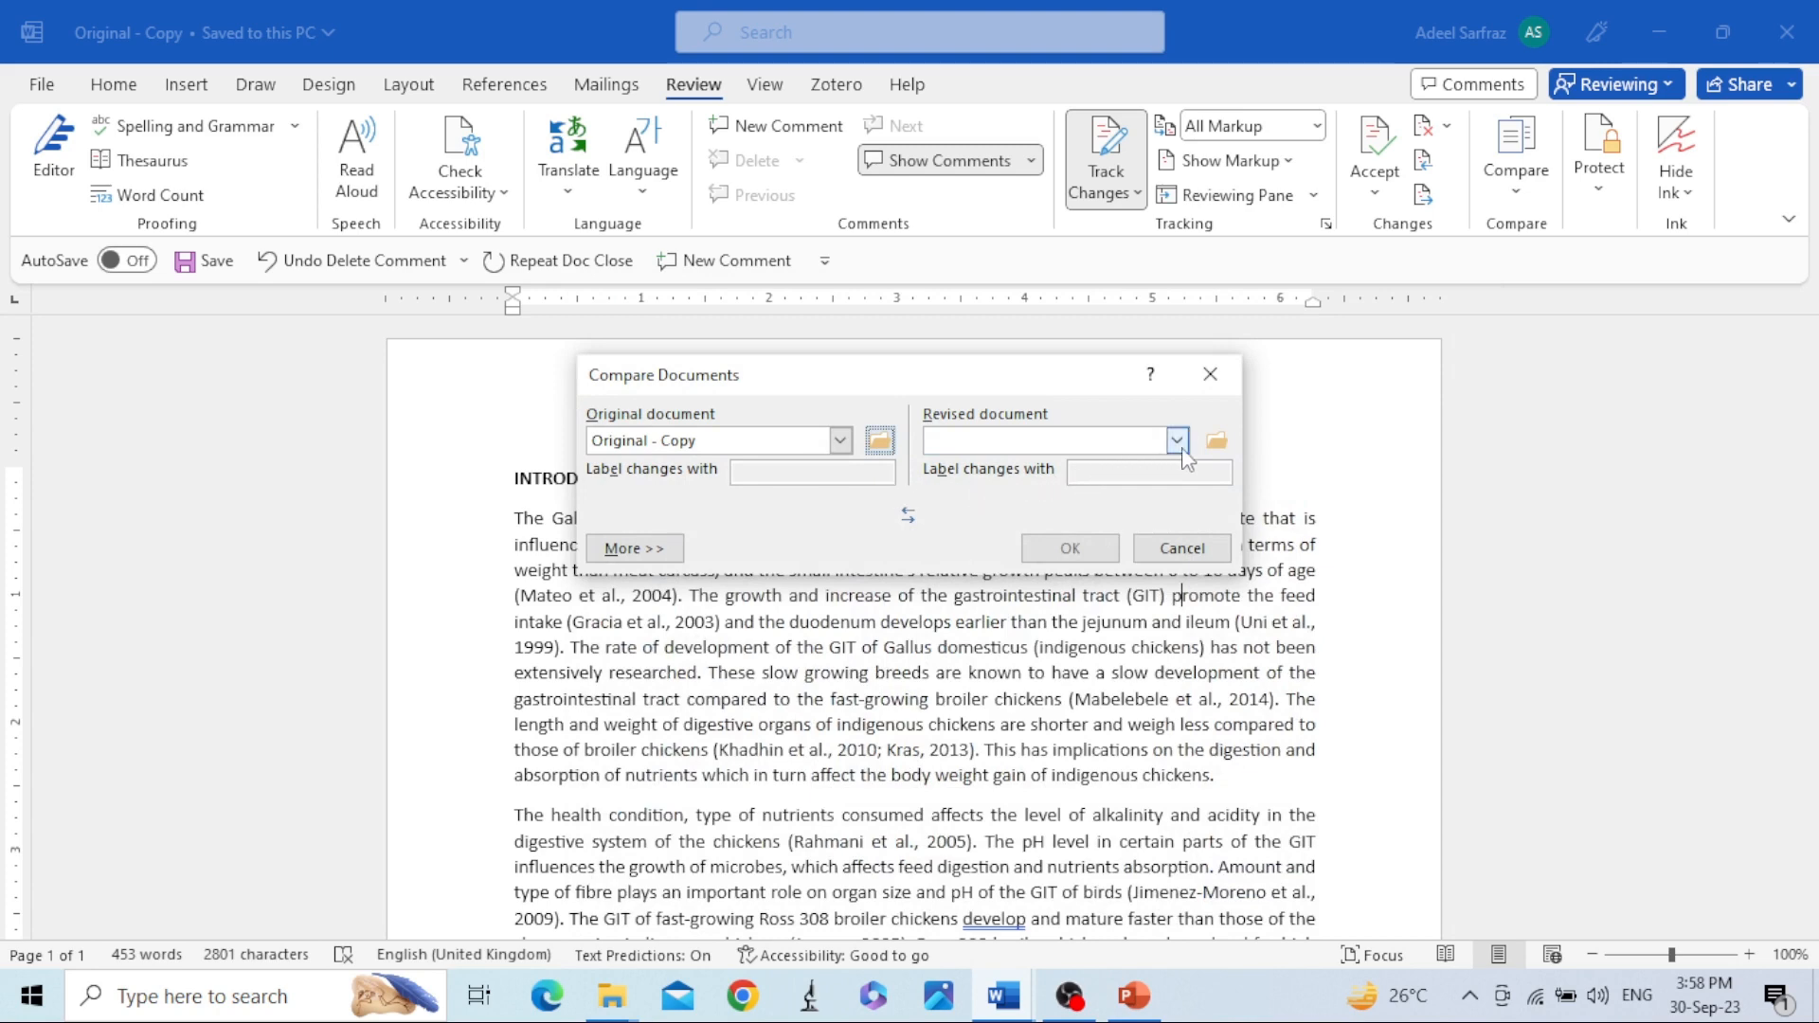
Choose Revised.docx from the Desktop as the revised document and run the comparison
{"action": "left_click", "coordinate": [1217, 443]}
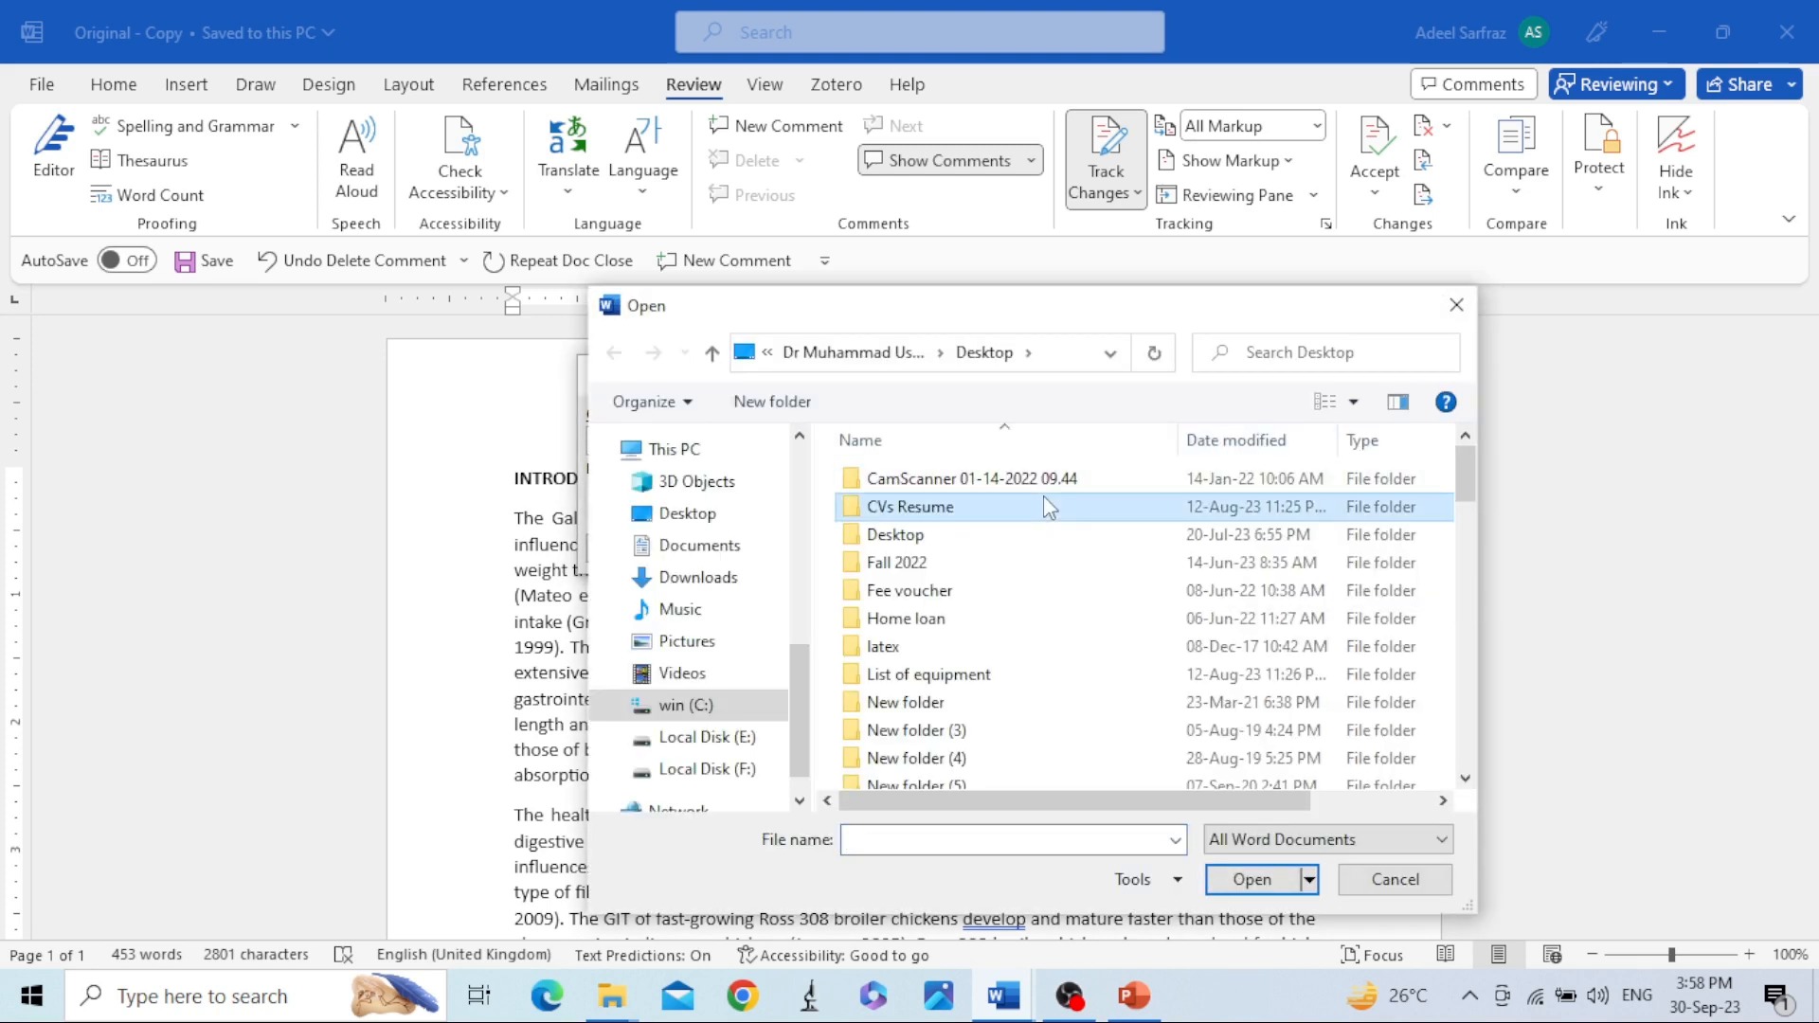
{"action": "scroll", "coordinate": [1044, 497], "scroll_direction": "down", "scroll_amount": 10}
{"action": "double_click", "coordinate": [1044, 510]}
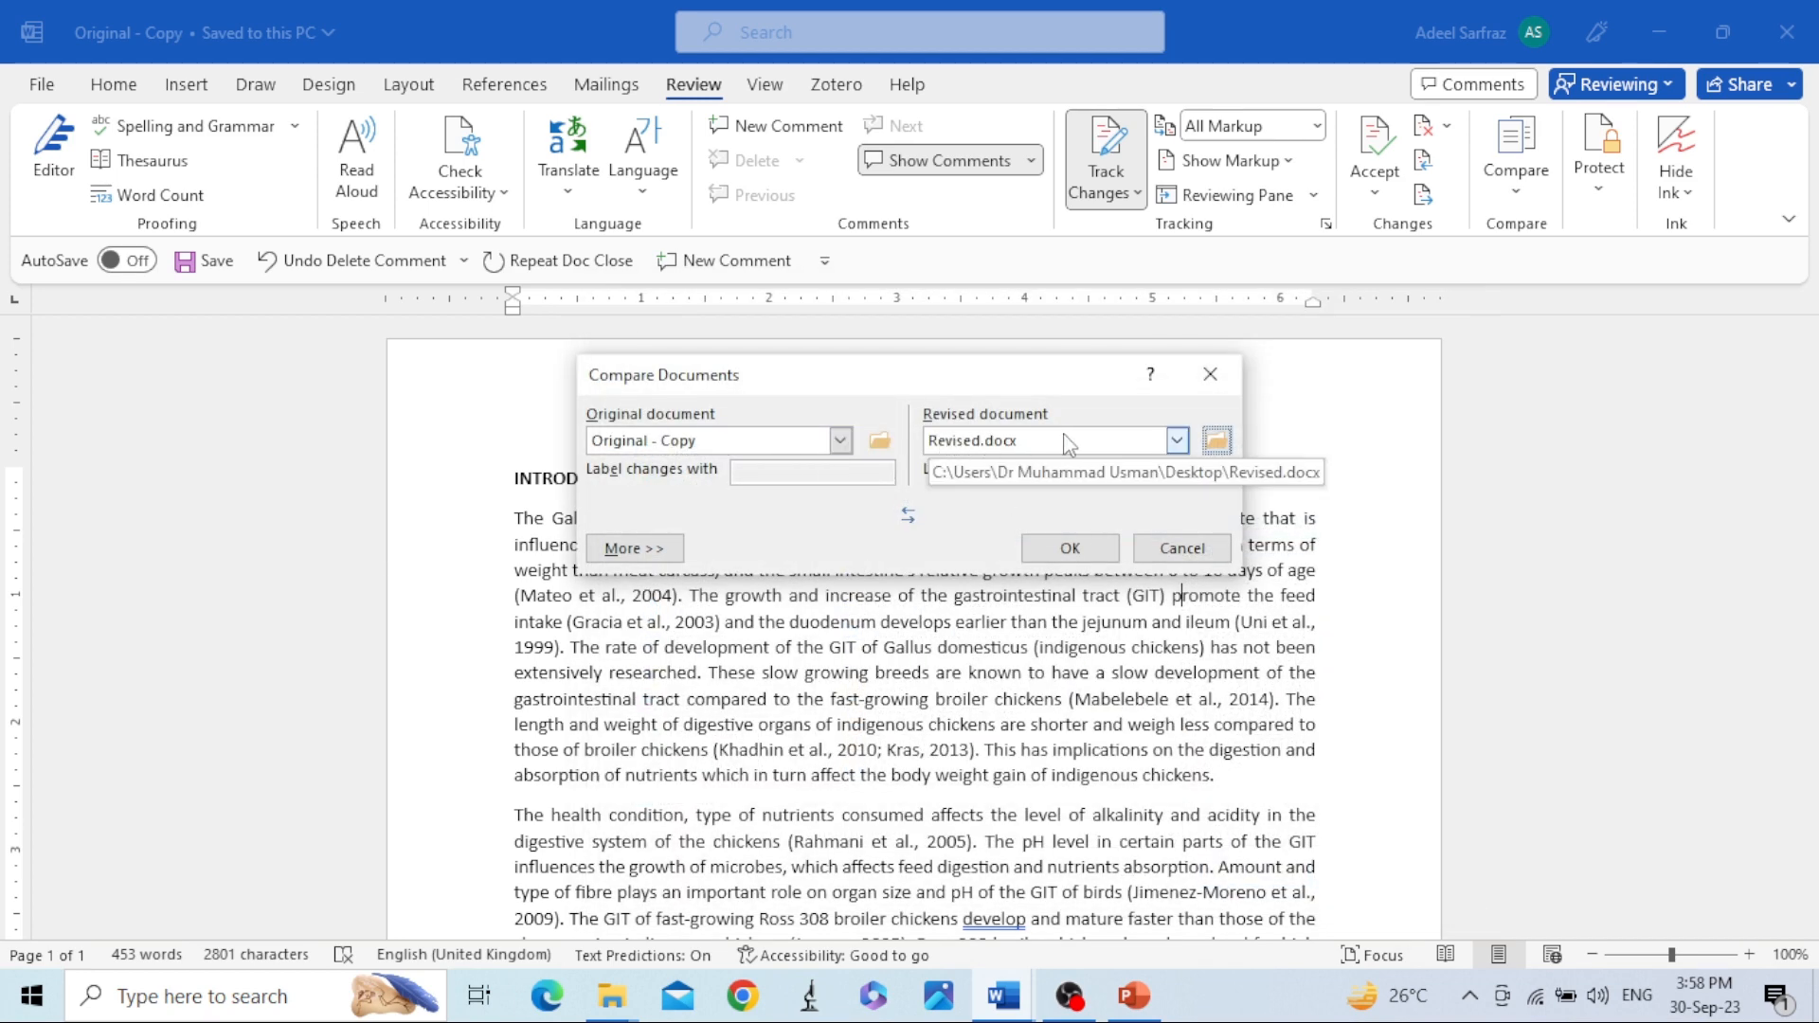
{"action": "left_click", "coordinate": [1040, 549]}
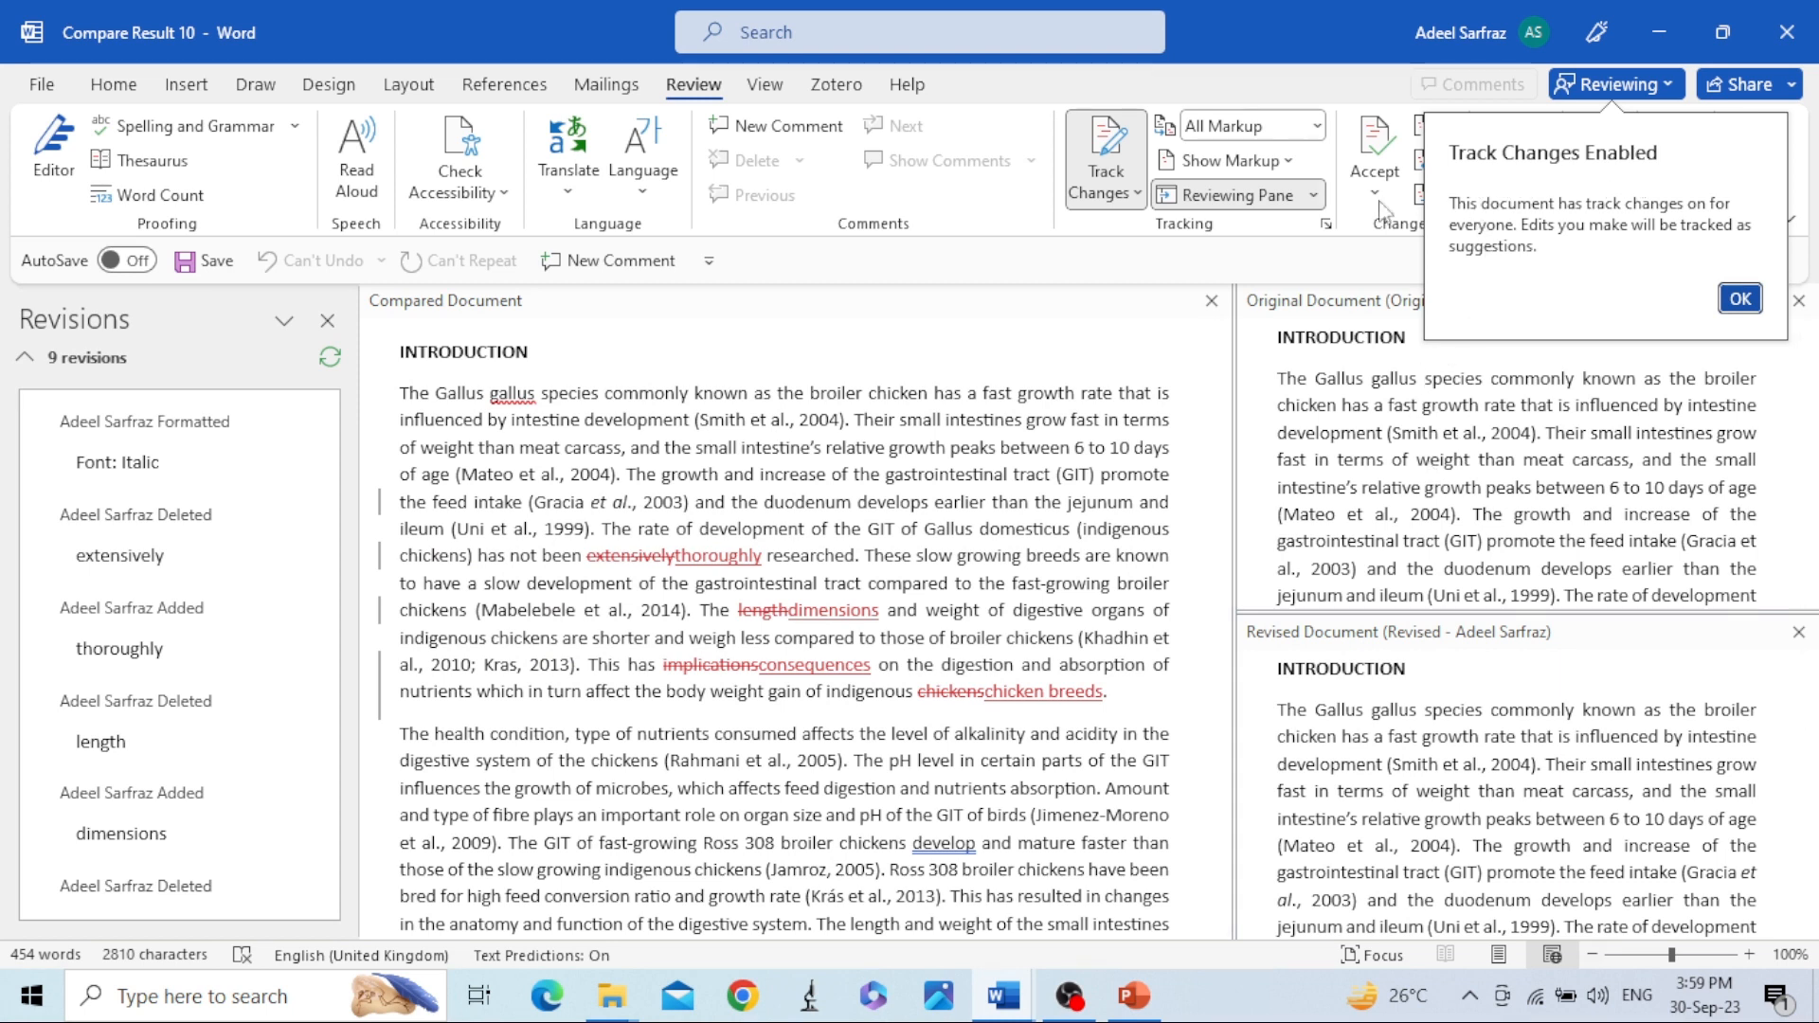
Dismiss the Track Changes notice and inspect the replacement of "extensively" with "thoroughly" in the compared document
{"action": "left_click", "coordinate": [1741, 299]}
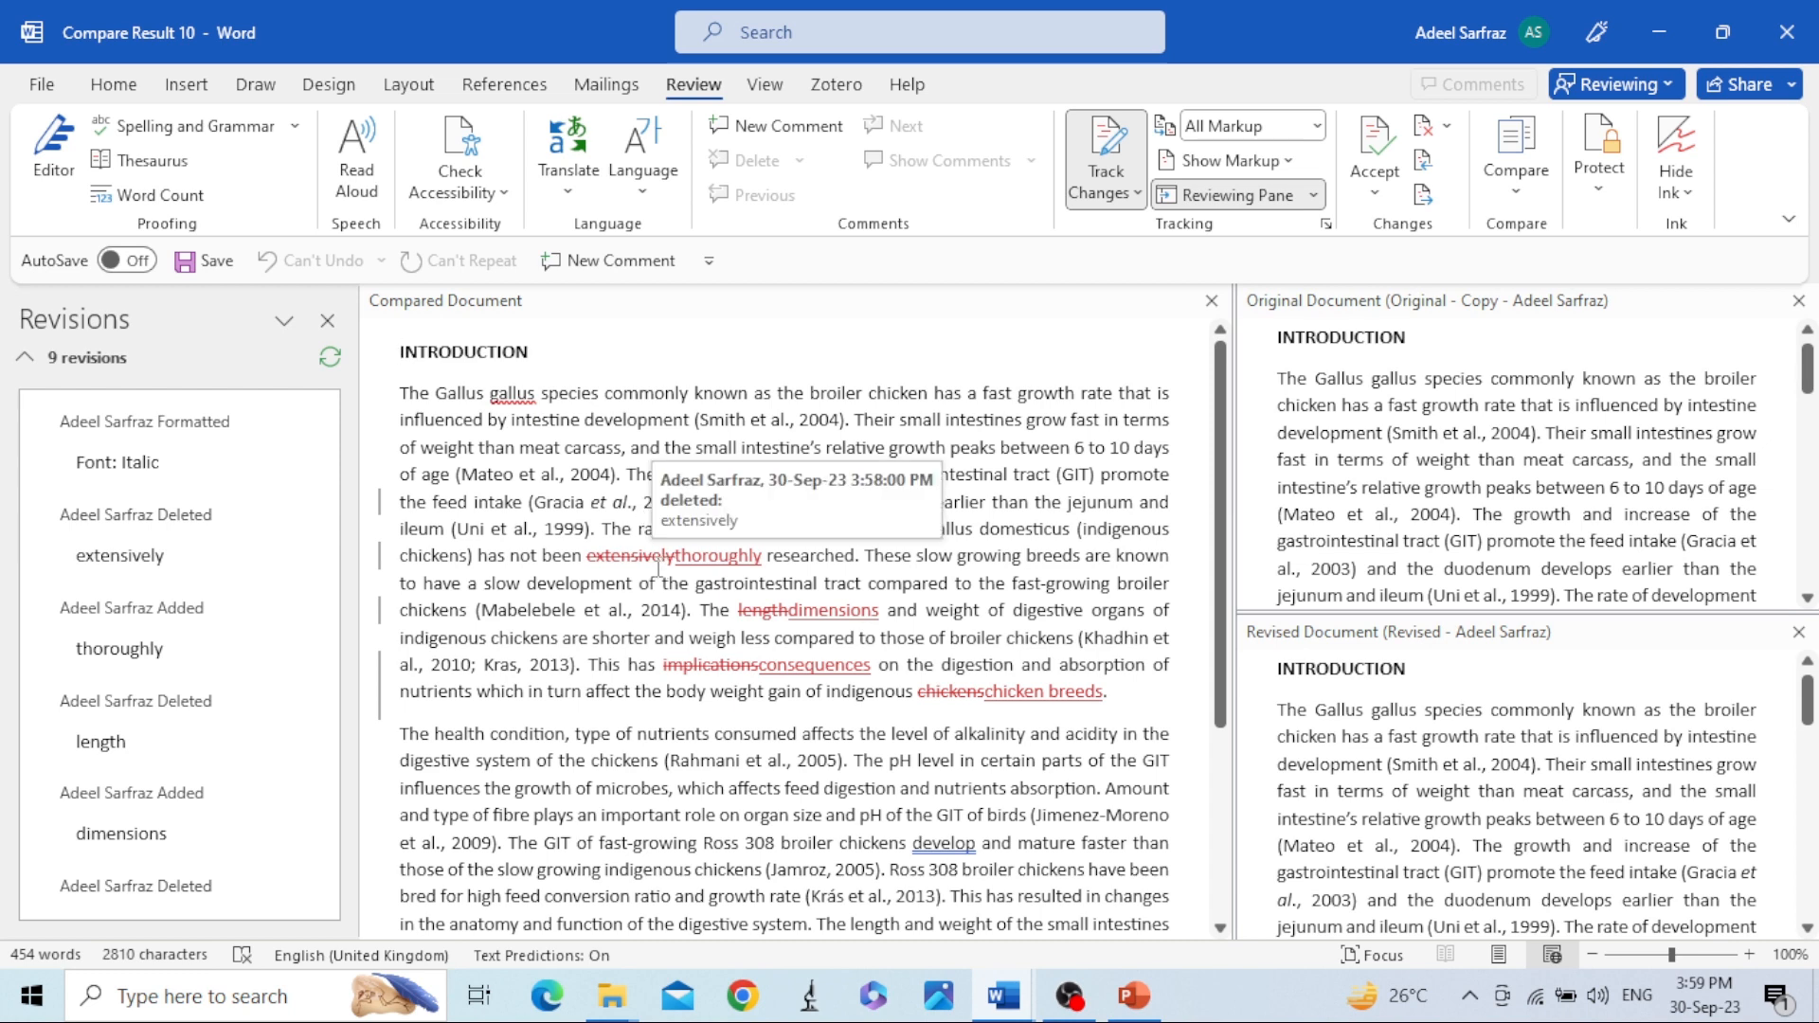
{"action": "mouse_move", "coordinate": [613, 556]}
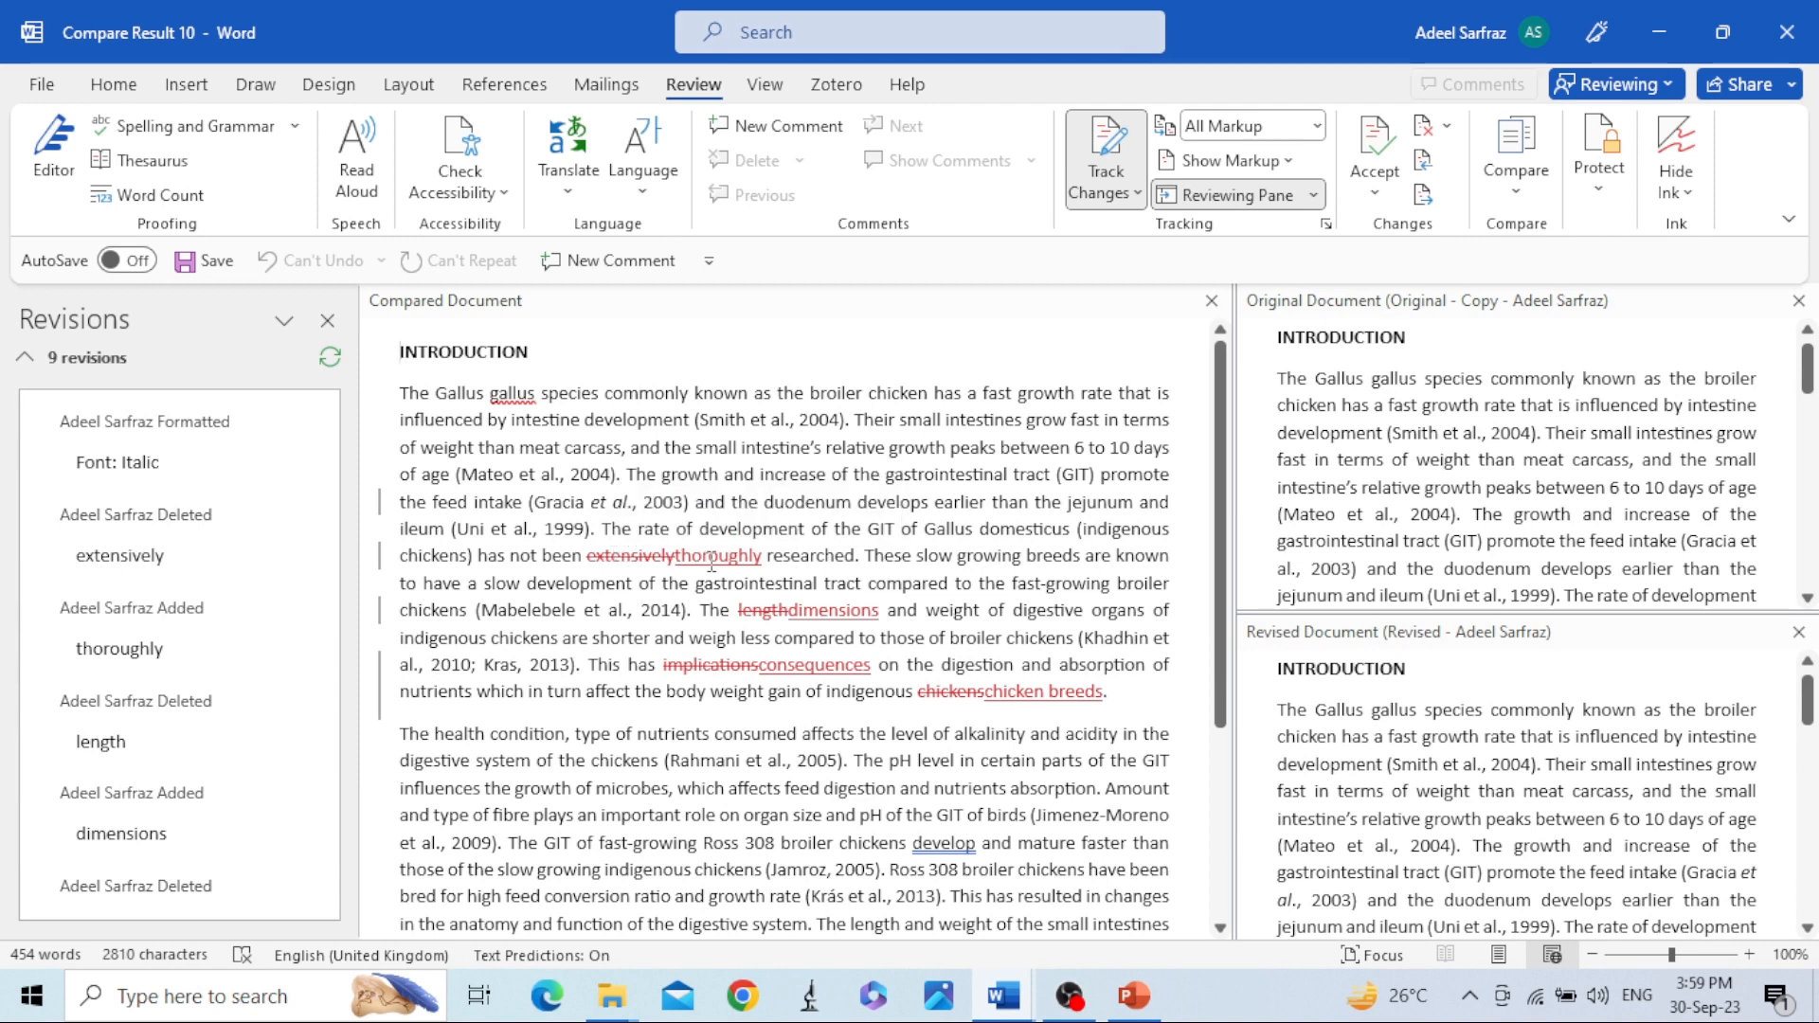
{"action": "mouse_move", "coordinate": [711, 563]}
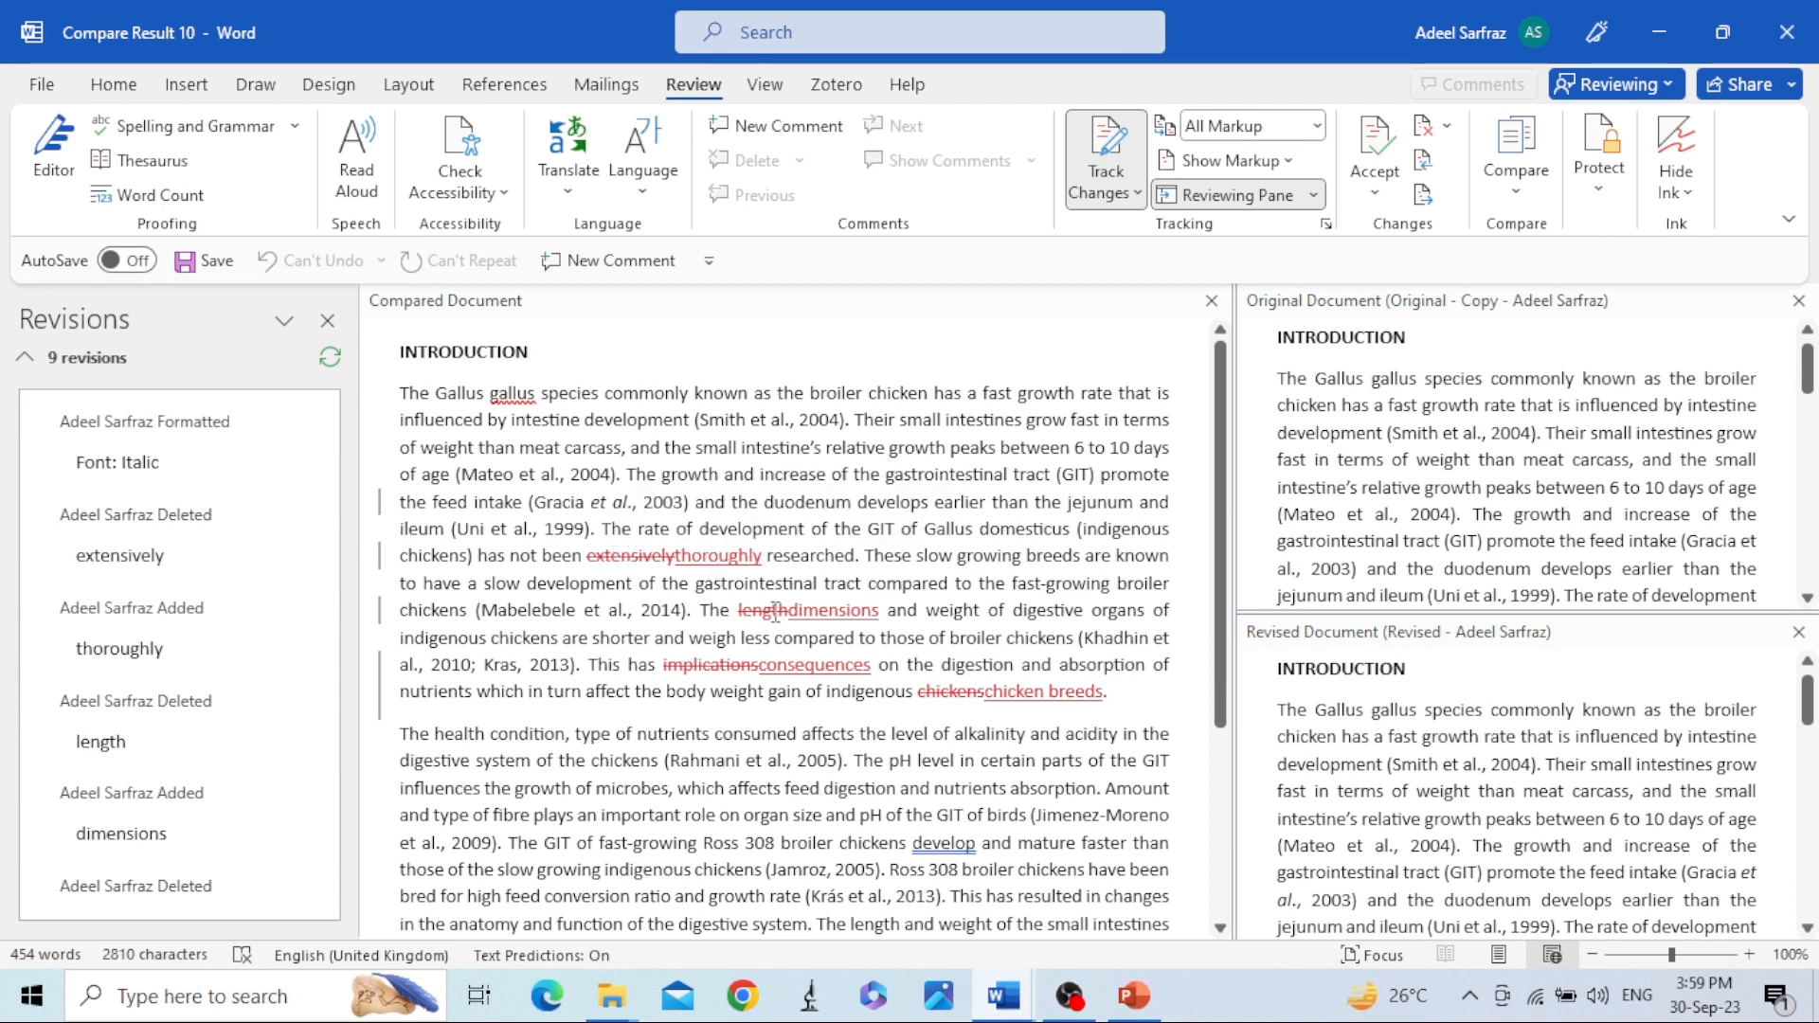